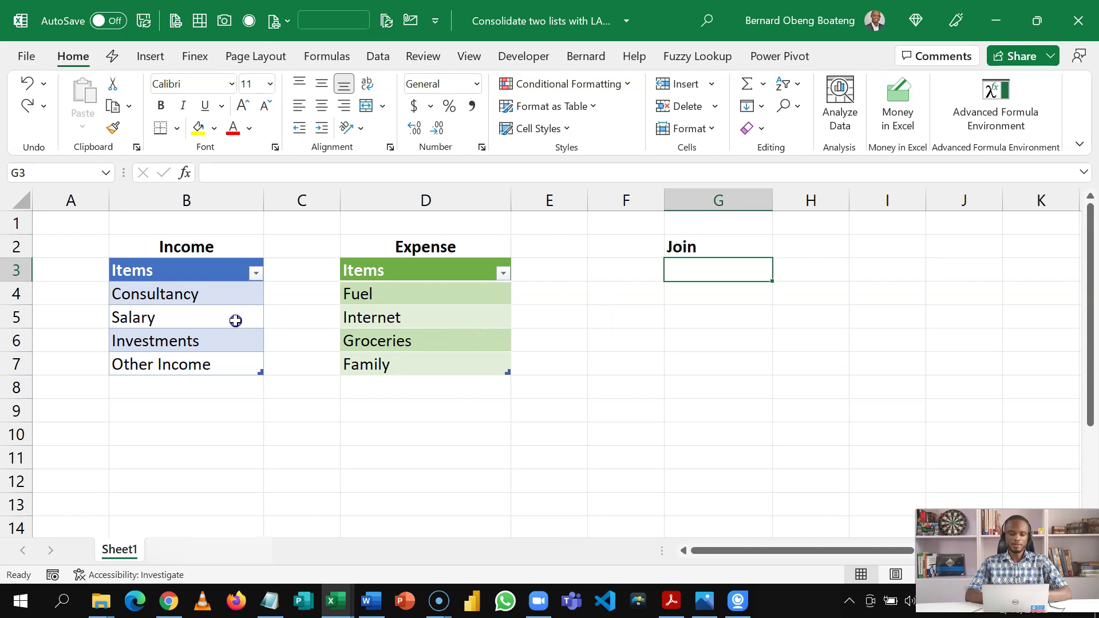
Combine the Income and Expense item lists in G3 with the formula =Join(Income[Items],Expense[Items])
left_click(214, 305)
left_click(379, 315)
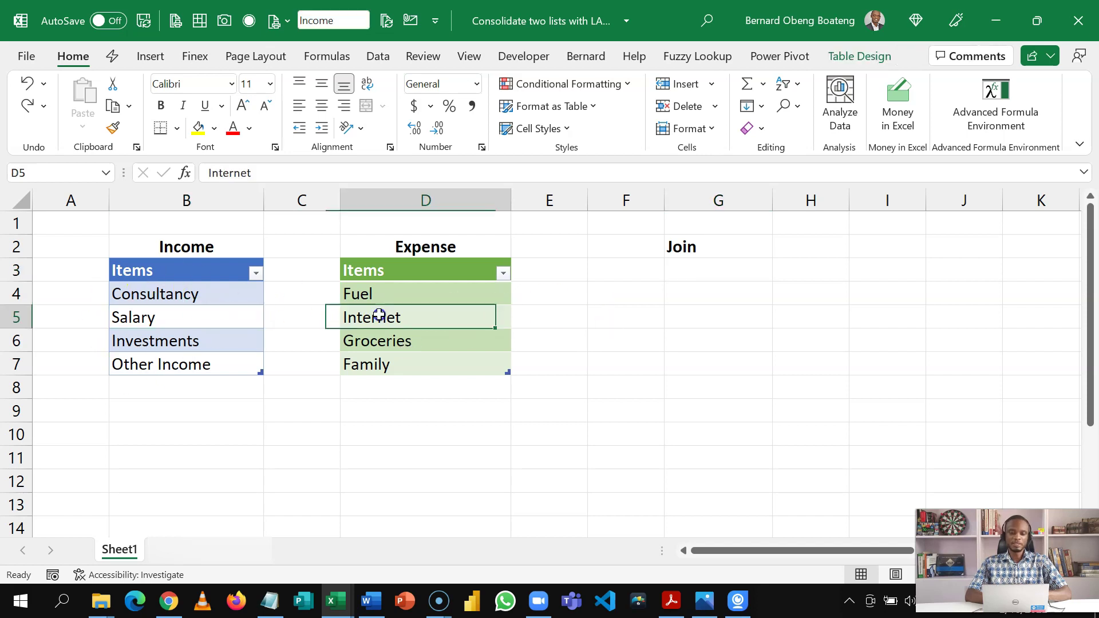
left_click(696, 276)
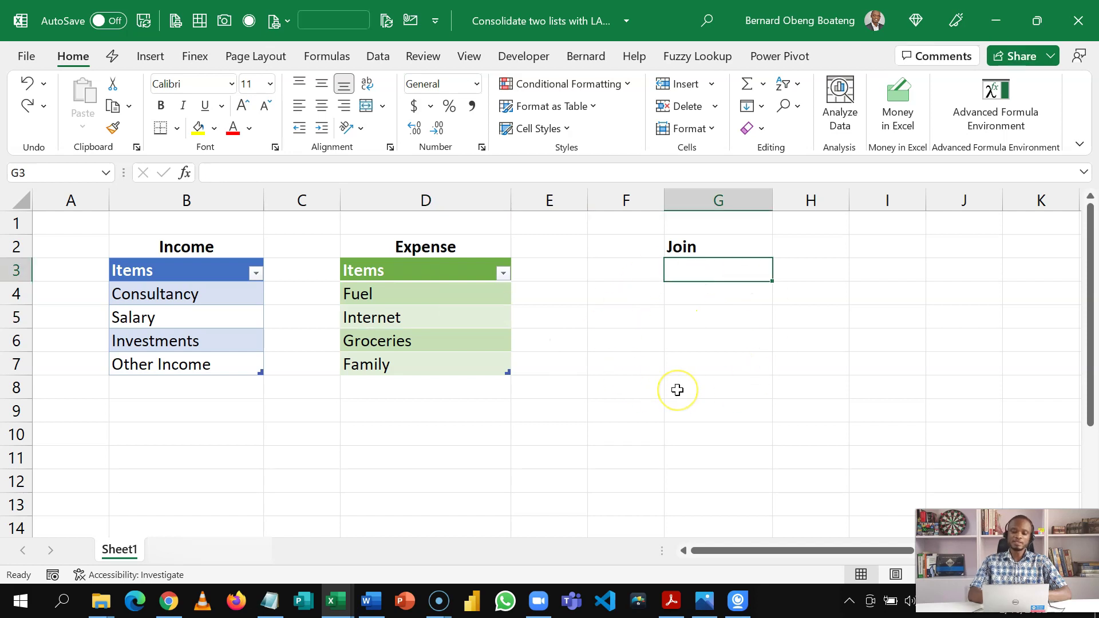
type("=join")
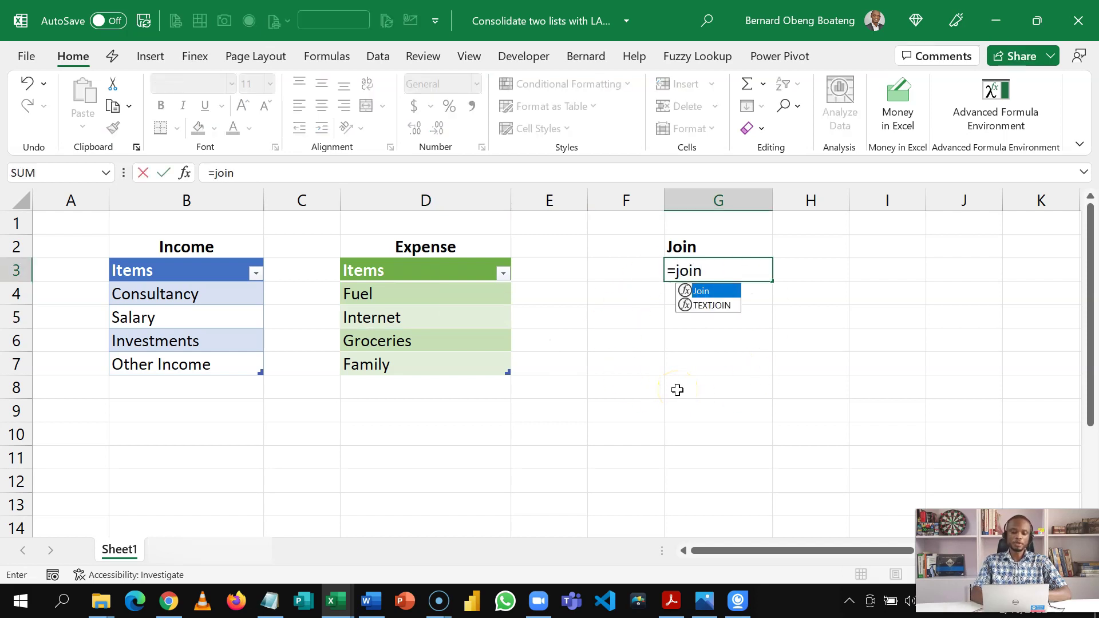
key("Tab")
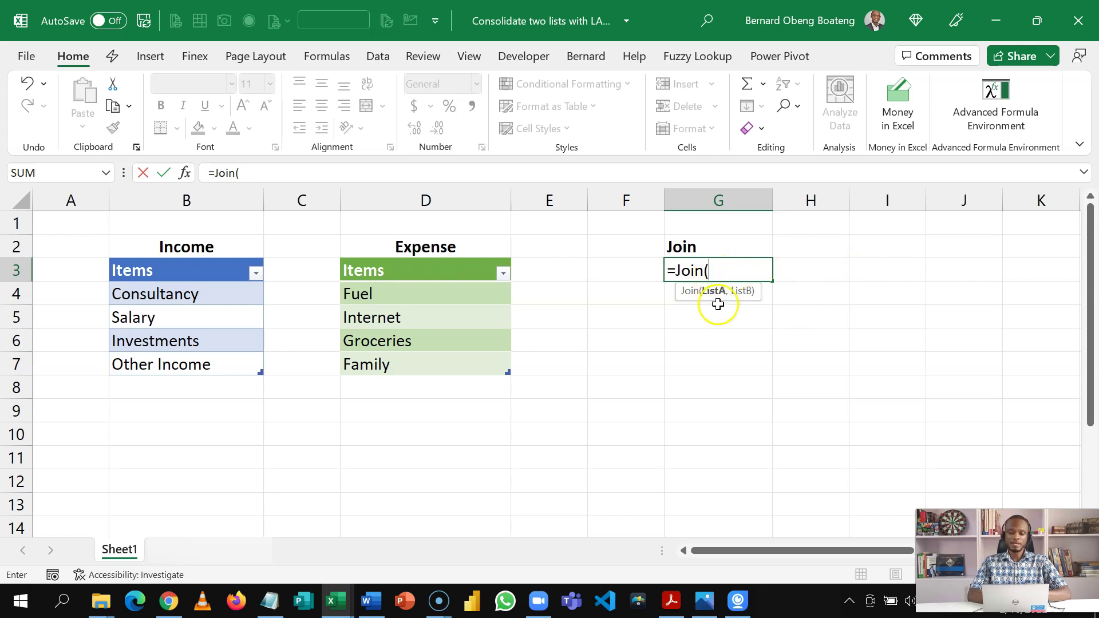
left_click(227, 256)
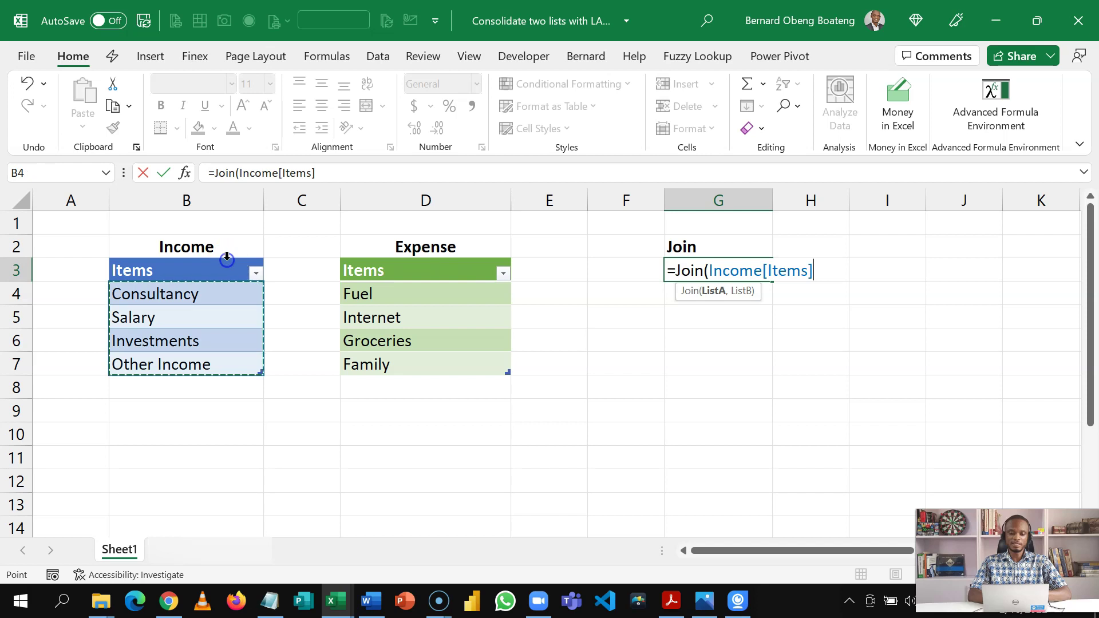
type(",")
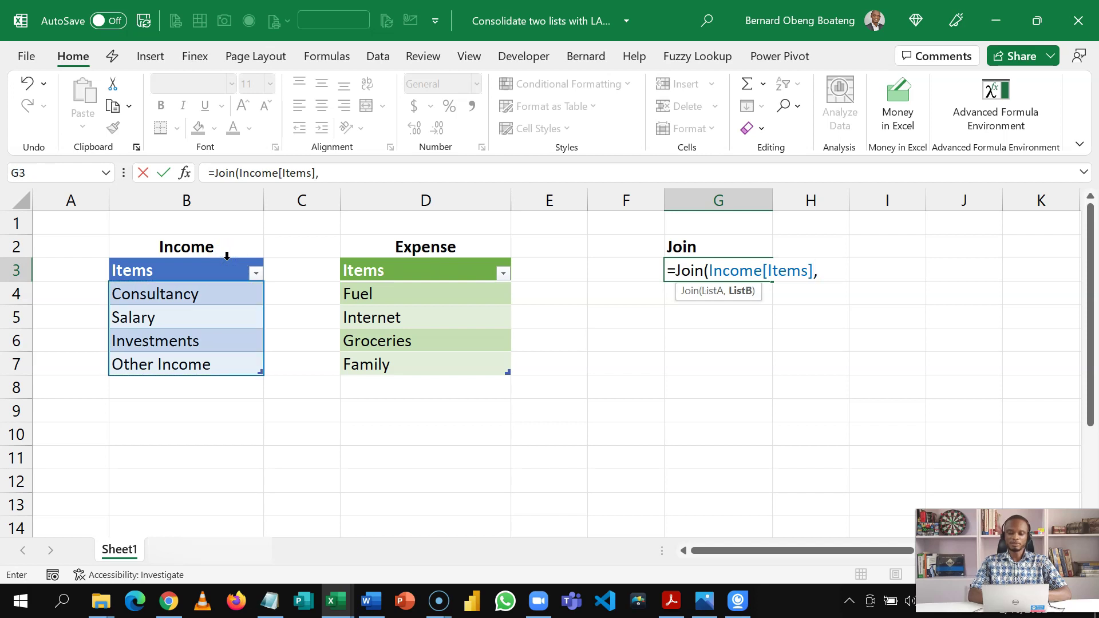
left_click(431, 263)
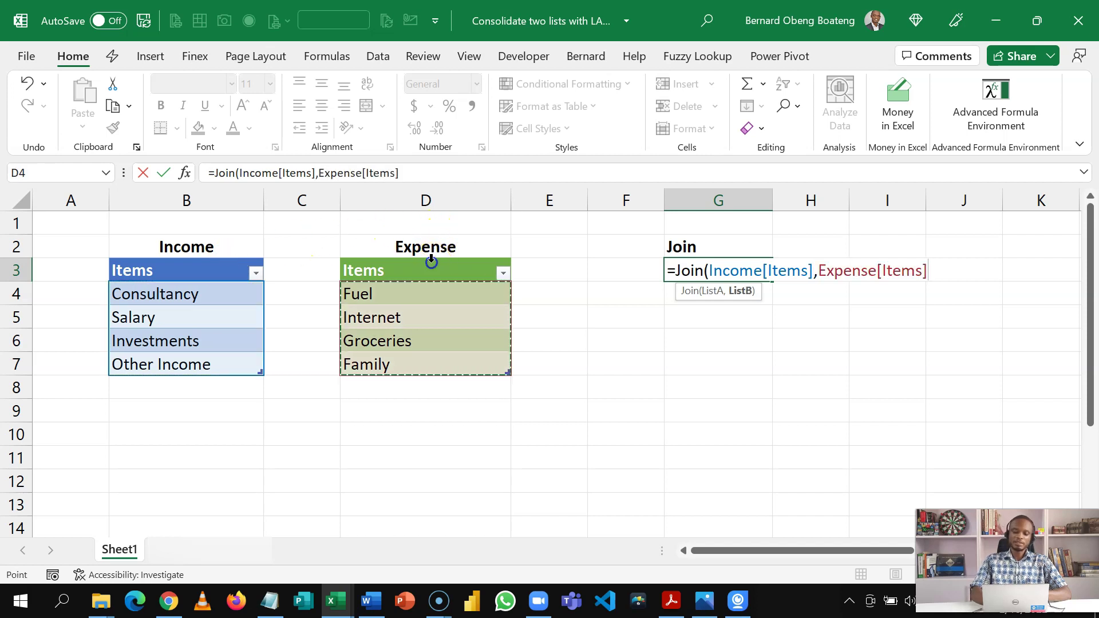
type(")")
key("Return")
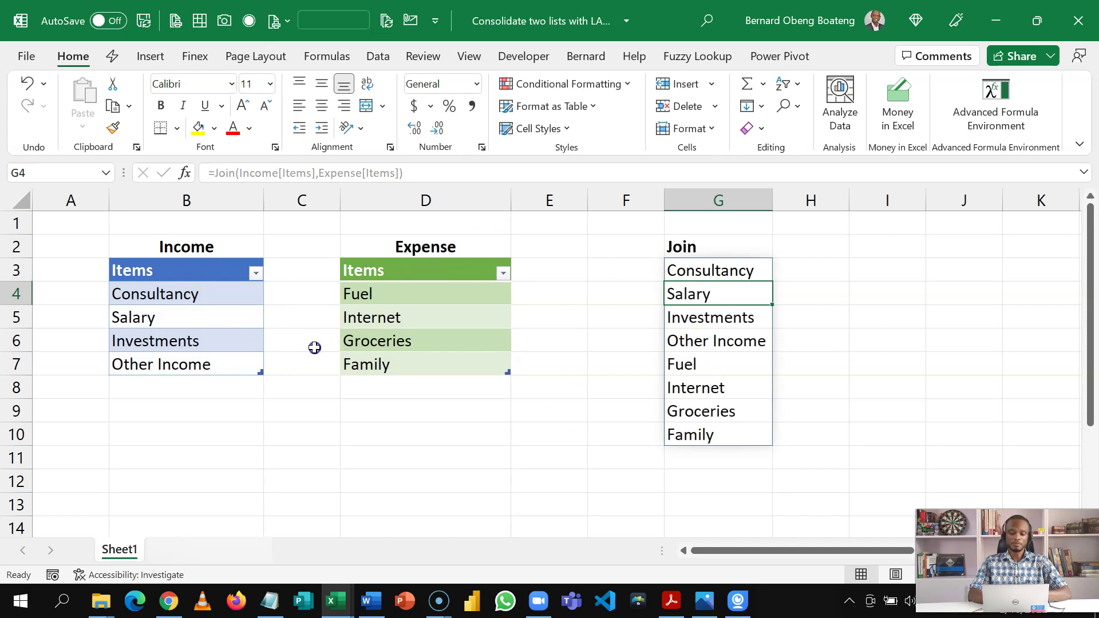
Add the test entry xxx below the last Income item and yyy below the last Expense item
left_click(214, 388)
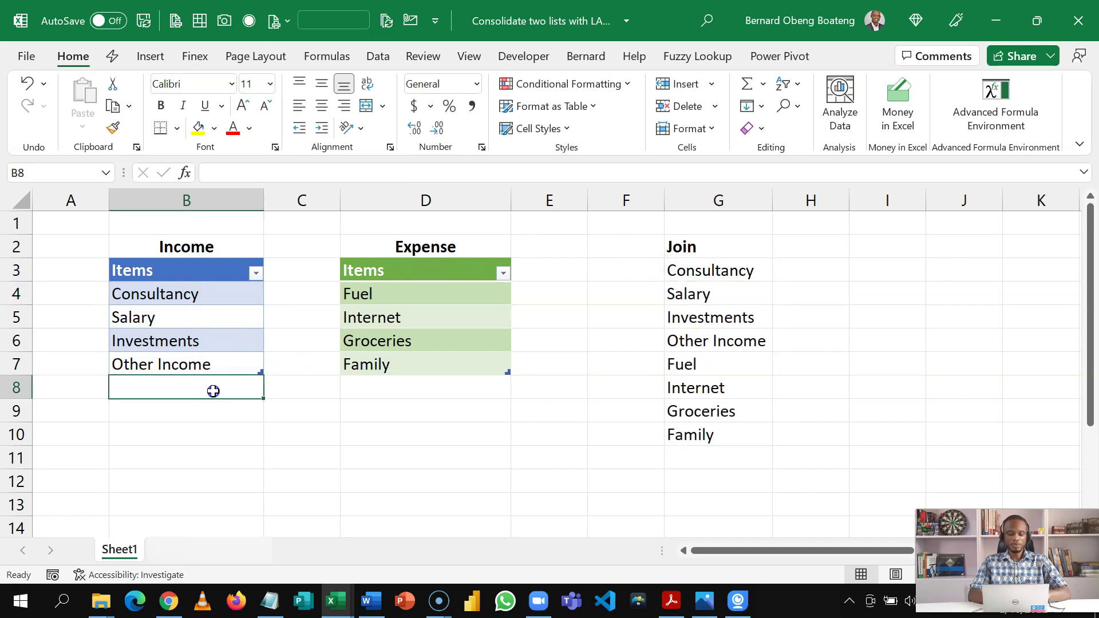
type("xxx")
key("Return")
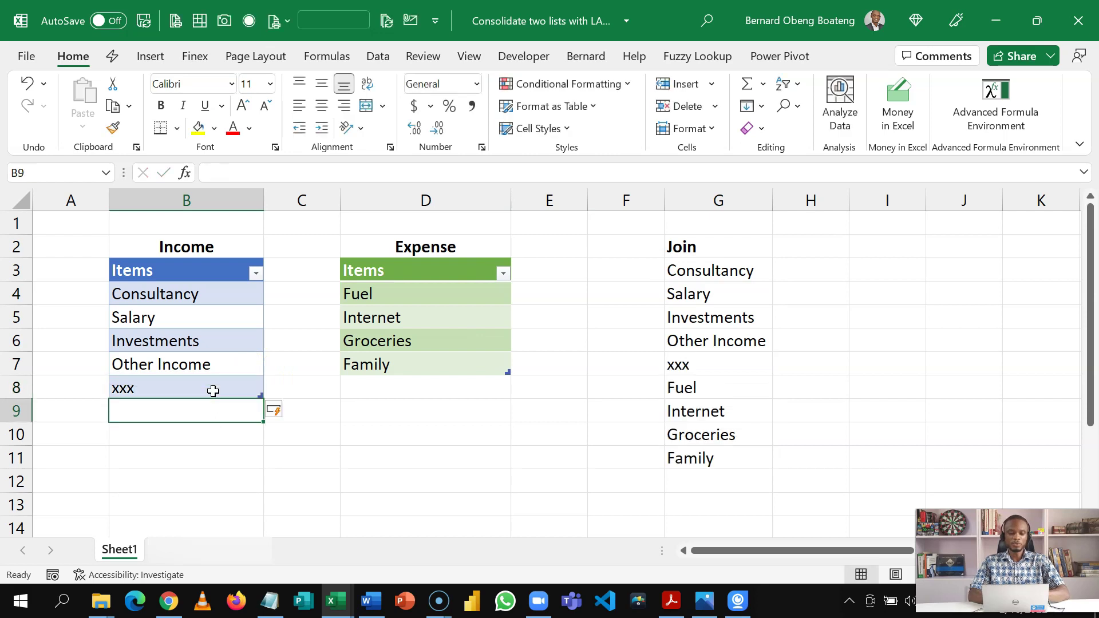
left_click(359, 394)
type("yyy")
key("Return")
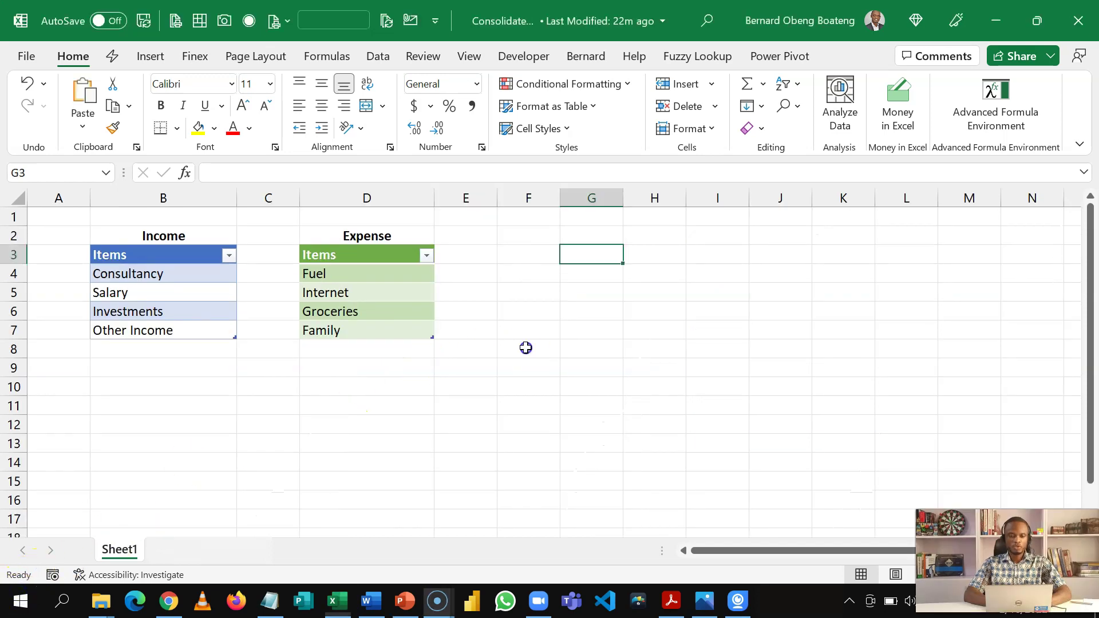
Enter =INDEX(Income[Items],1) in G3 to return the first item of the Income table
left_click(206, 293)
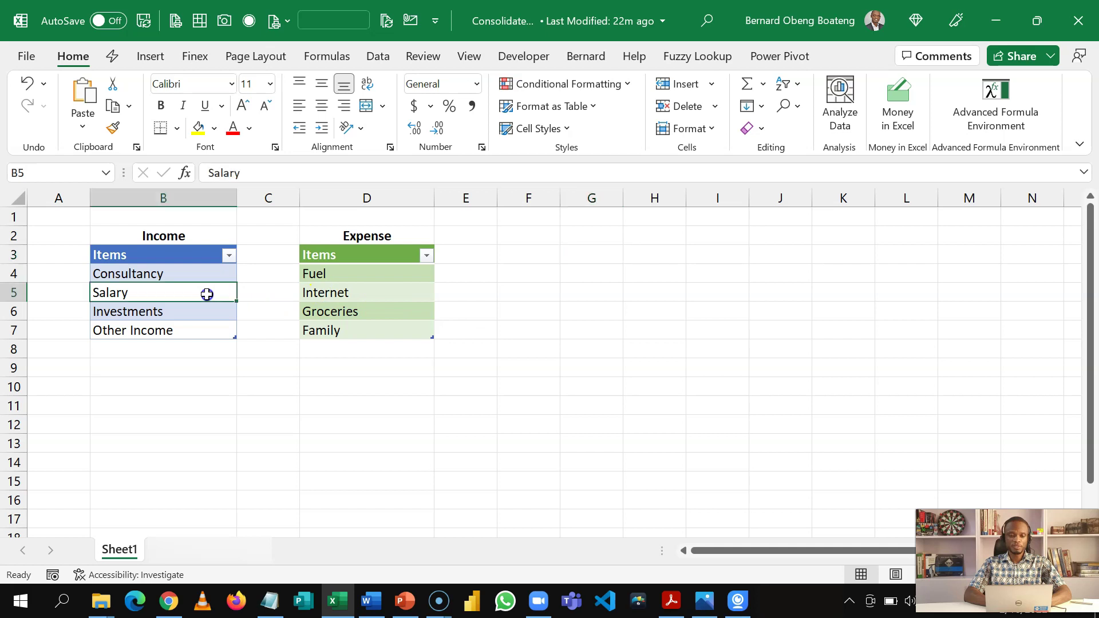
left_click(357, 295)
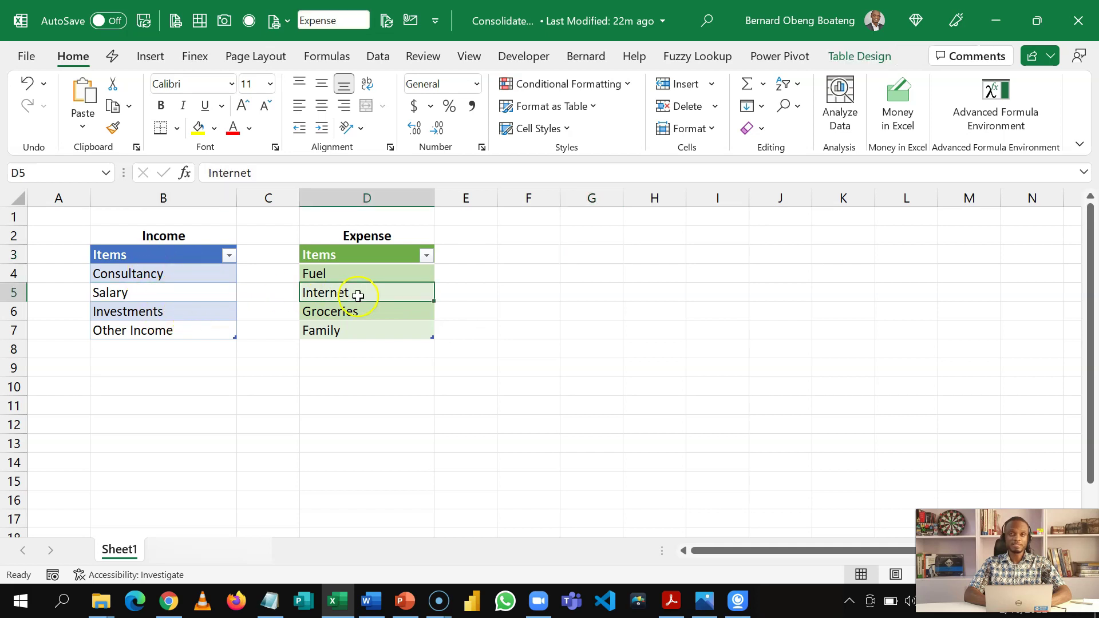
left_click(612, 259)
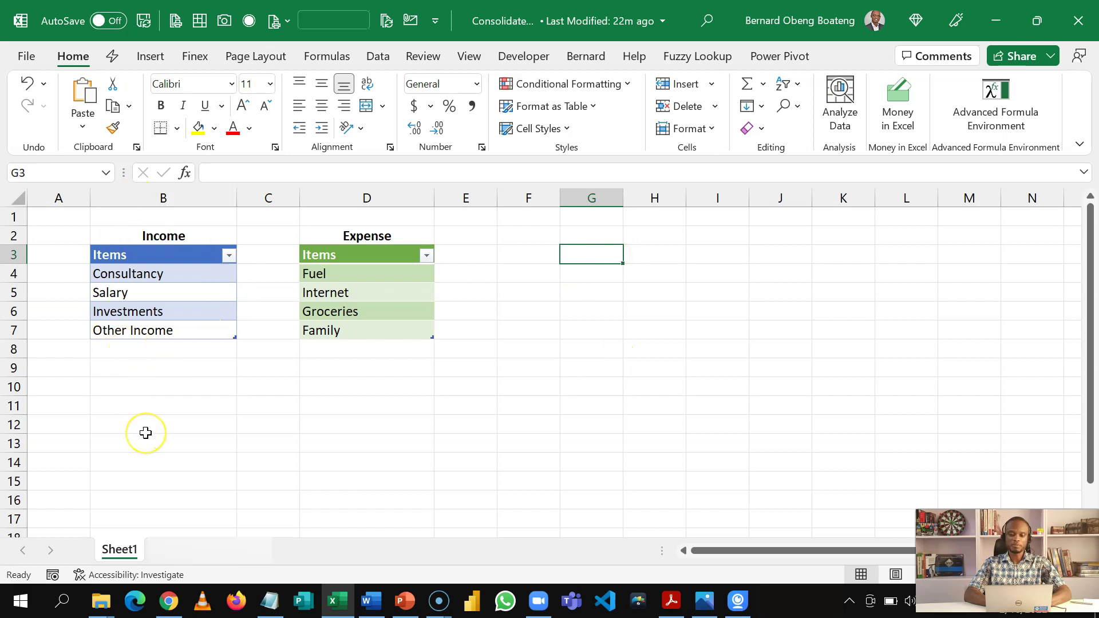
type("=ind")
key("Tab")
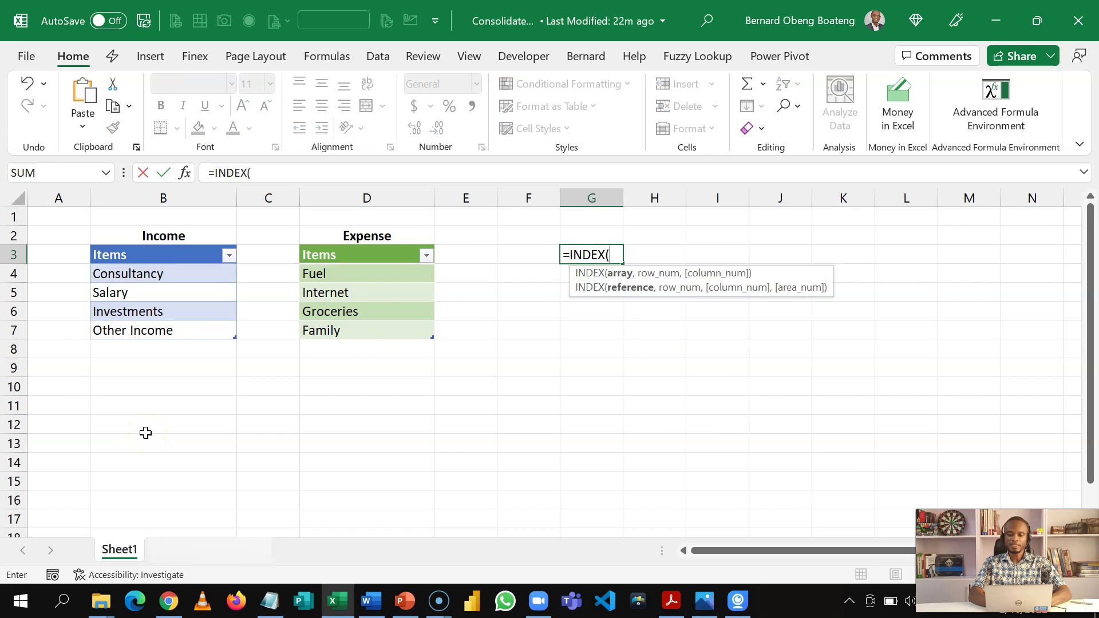
left_click(154, 245)
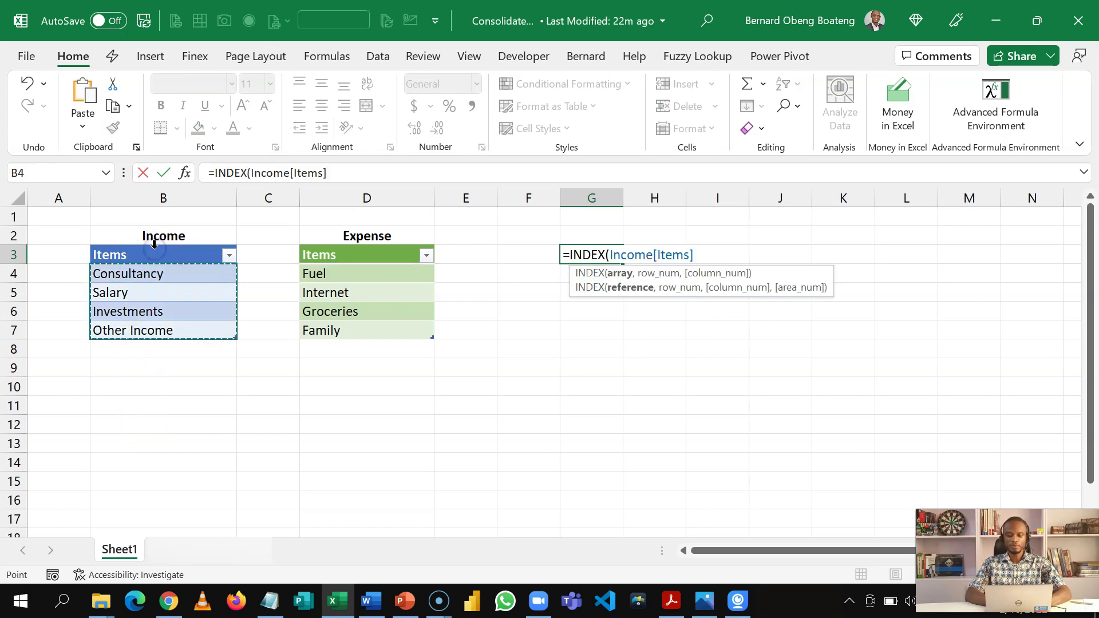
type(",")
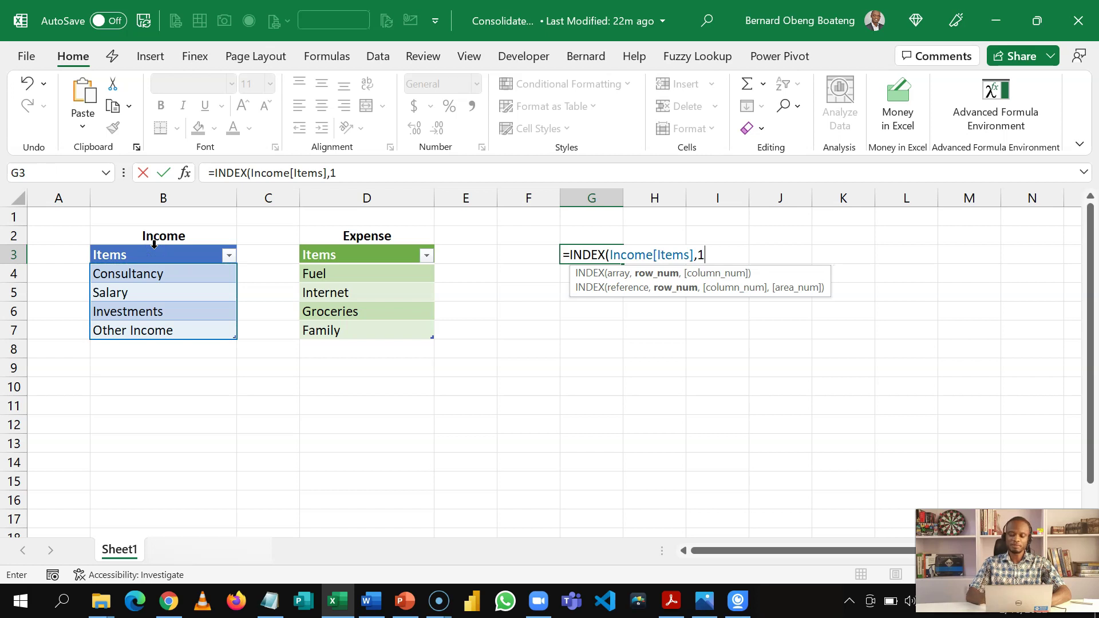
type("1)")
key("Return")
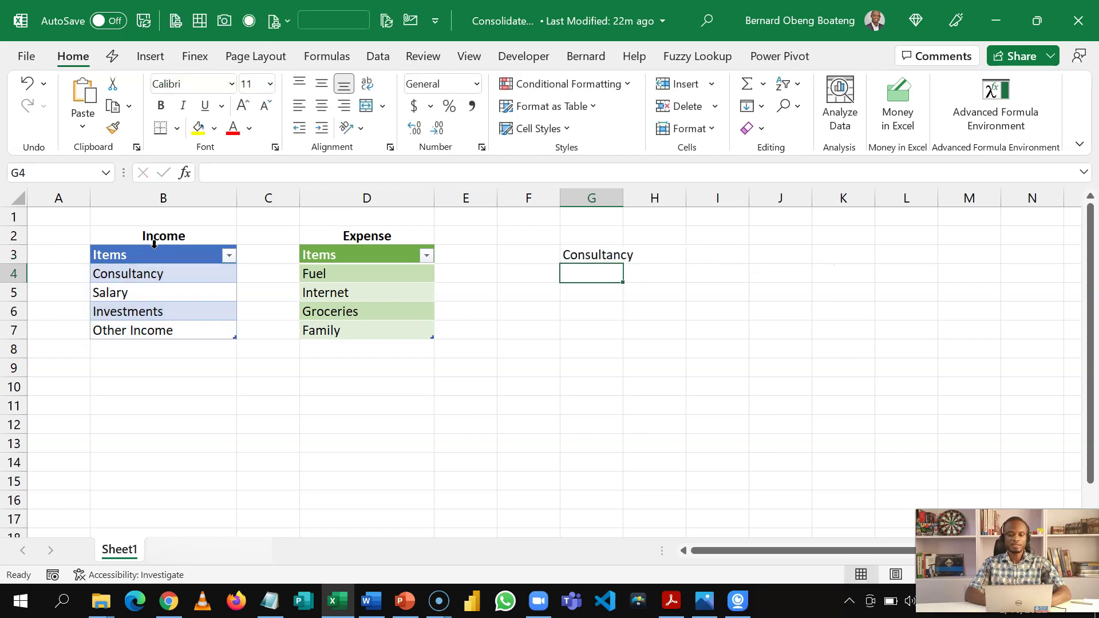
Replace the row number in G3's INDEX formula with SEQUENCE(COUNTA(Income[Items])) and autofit column G
left_click(577, 248)
double_click(582, 252)
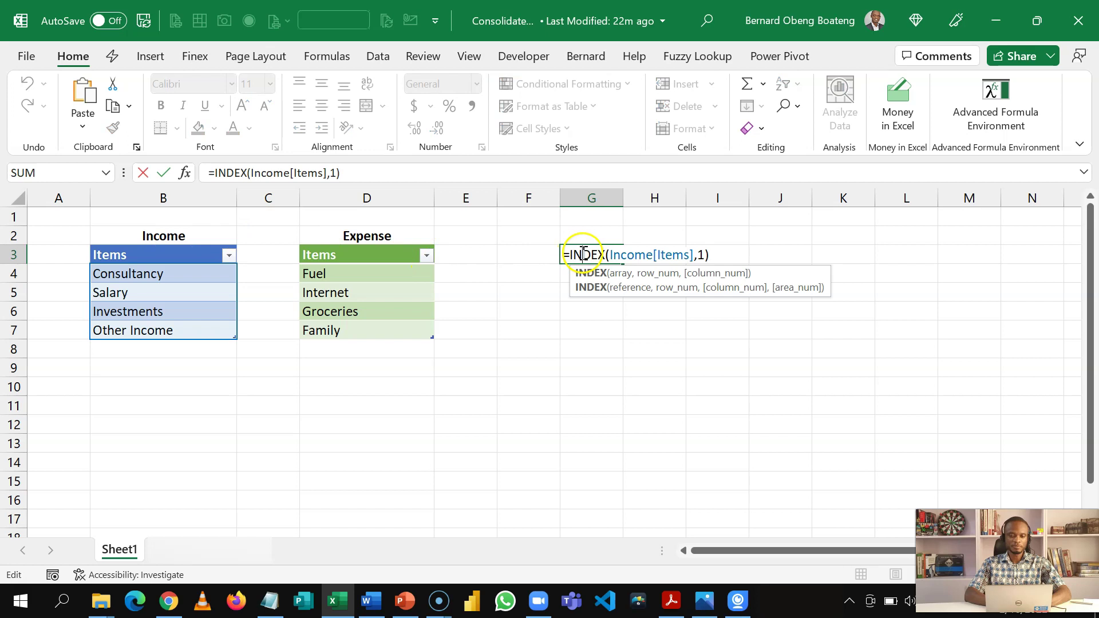
double_click(703, 255)
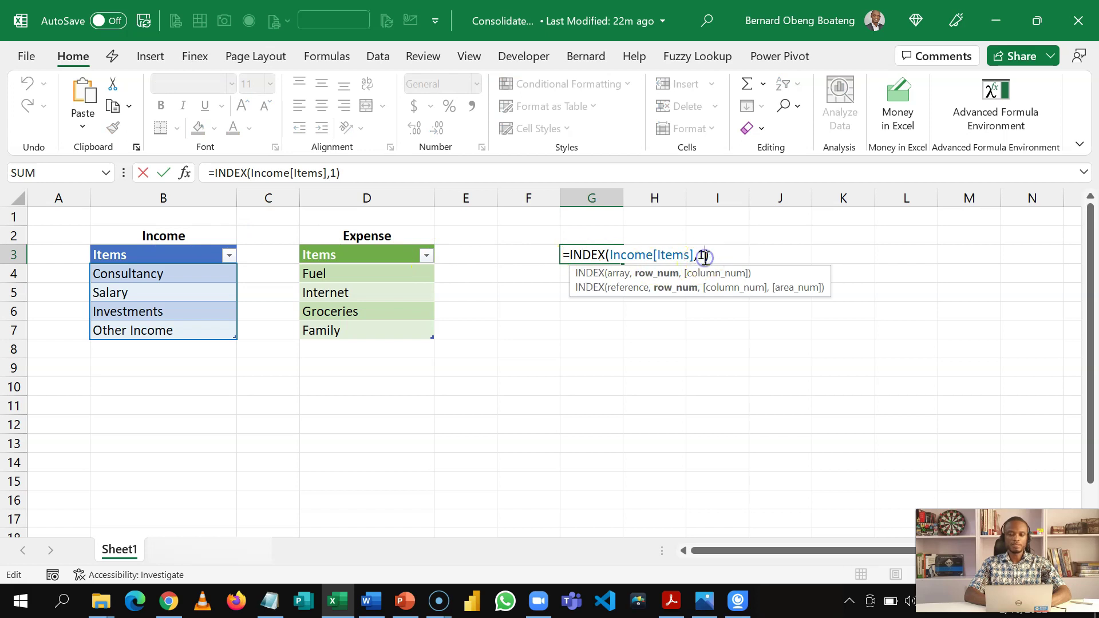
key("BackSpace")
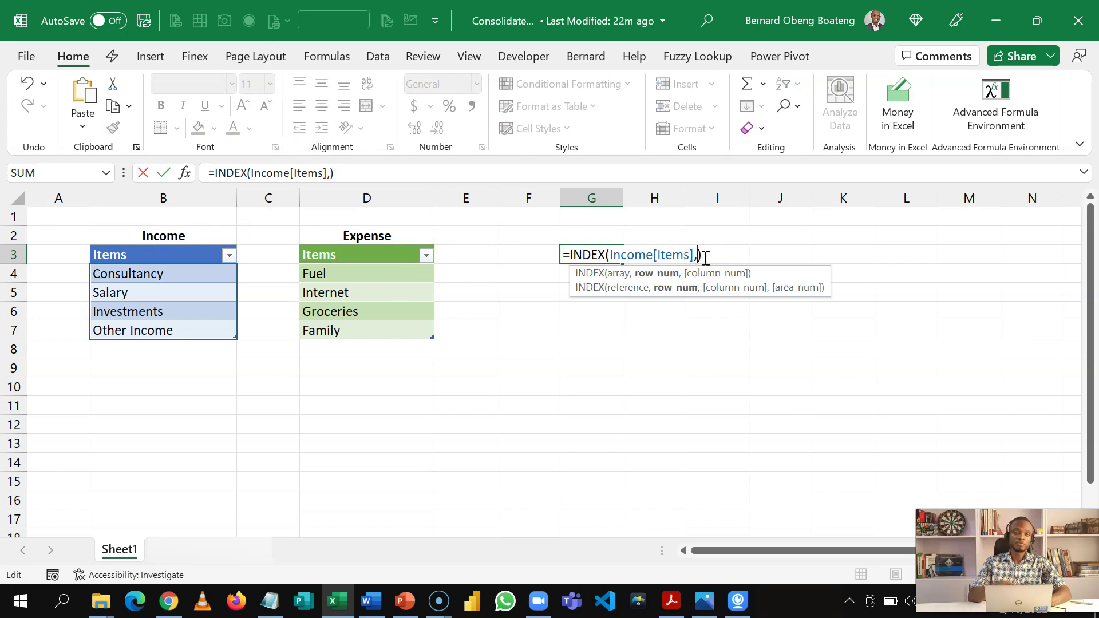
type("seq")
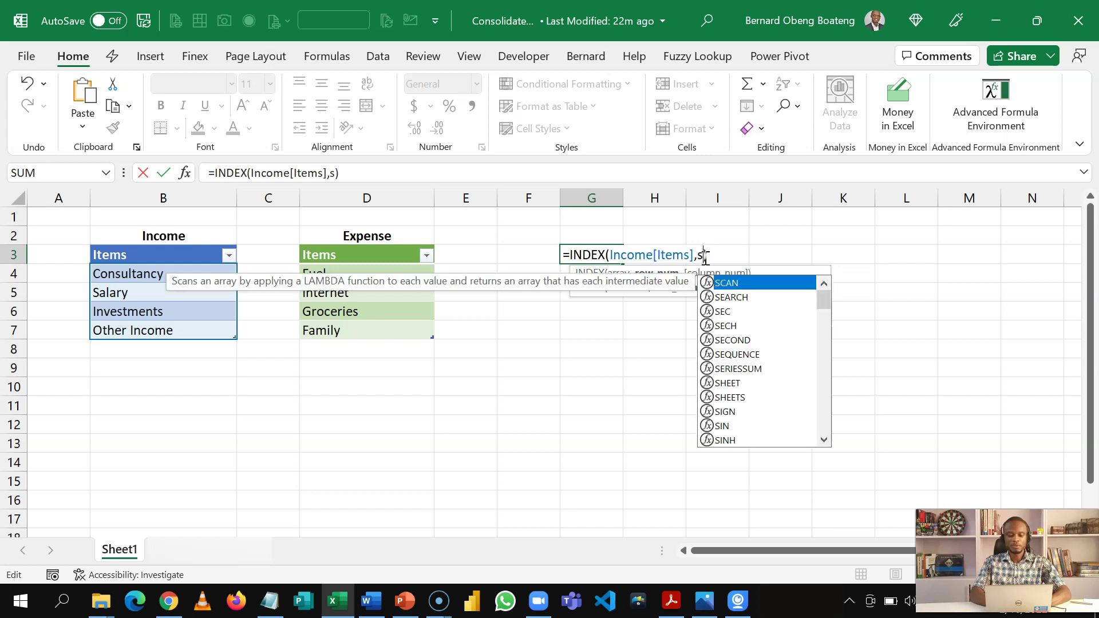
key("Tab")
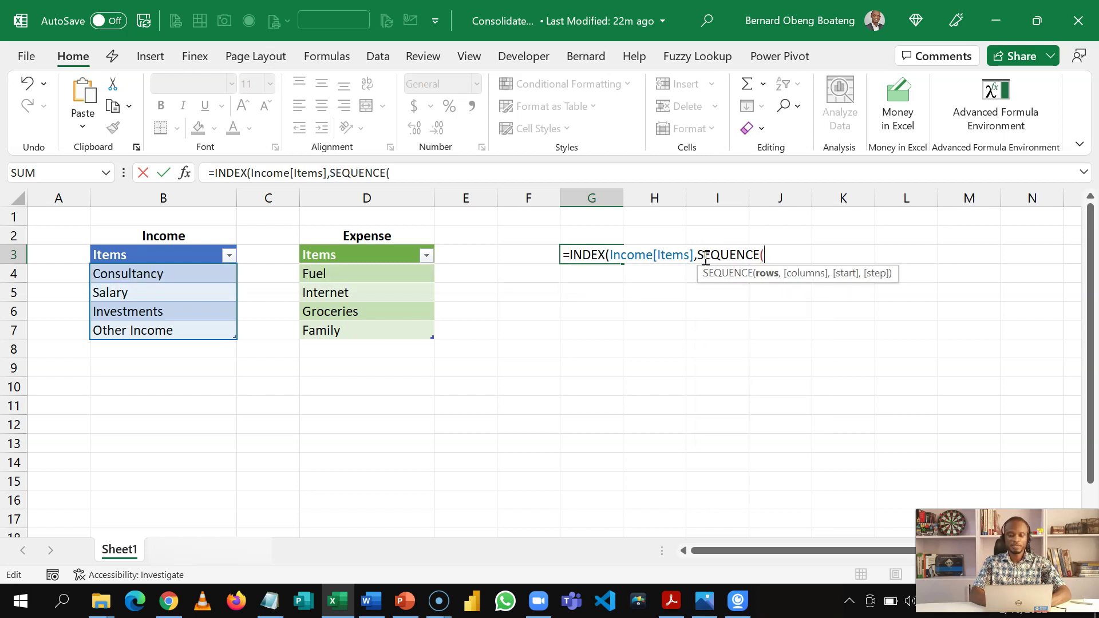
type("coun")
key("Down")
key("Tab")
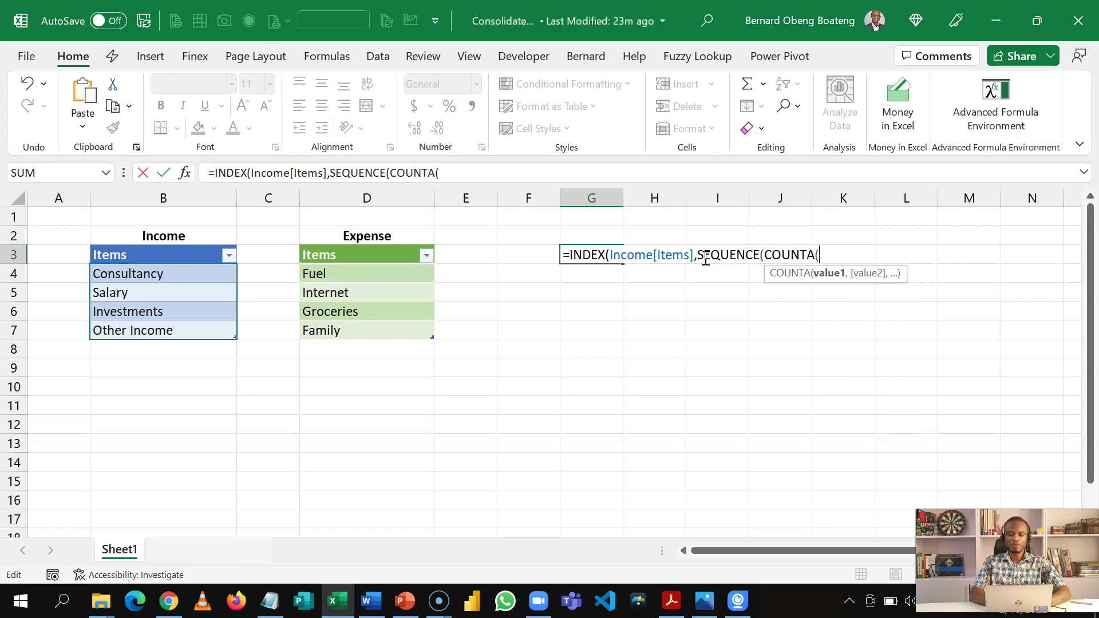
left_click(213, 245)
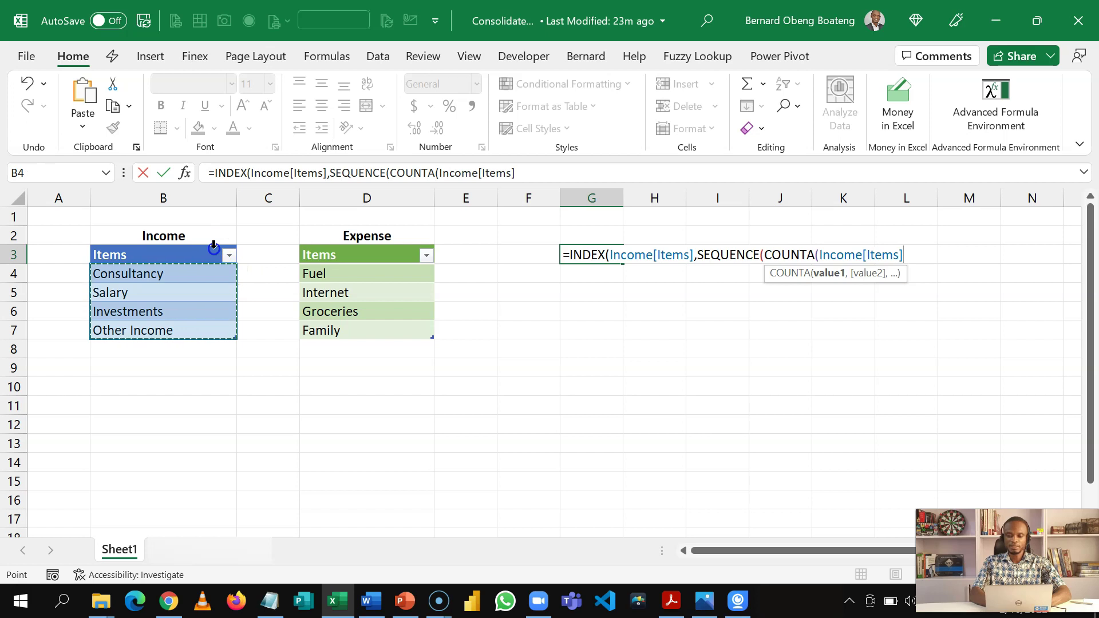
type(")))")
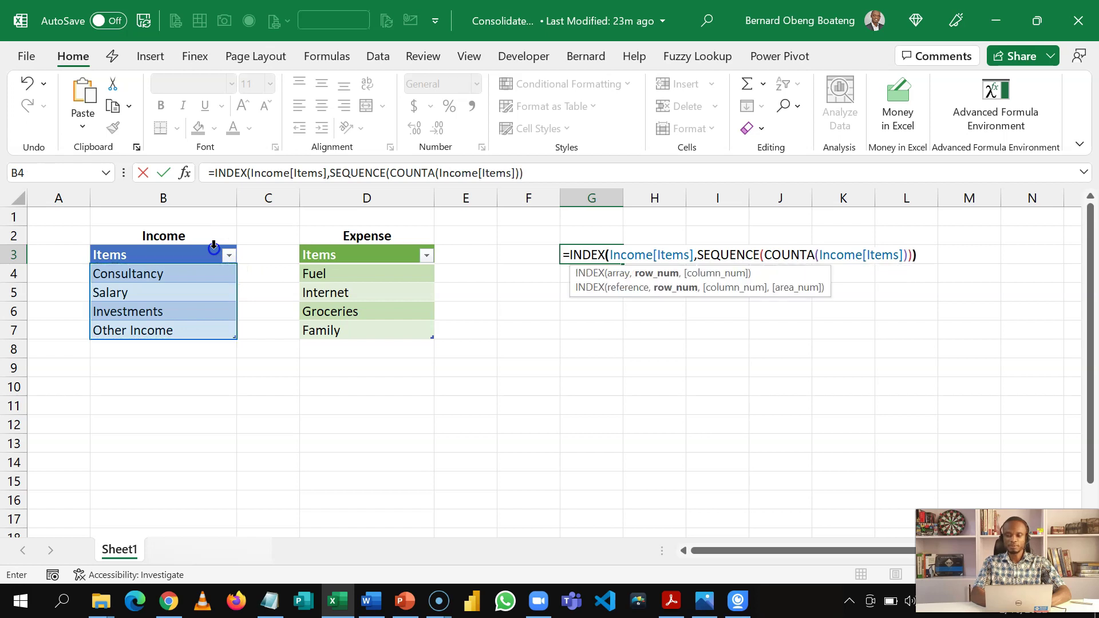
key("Return")
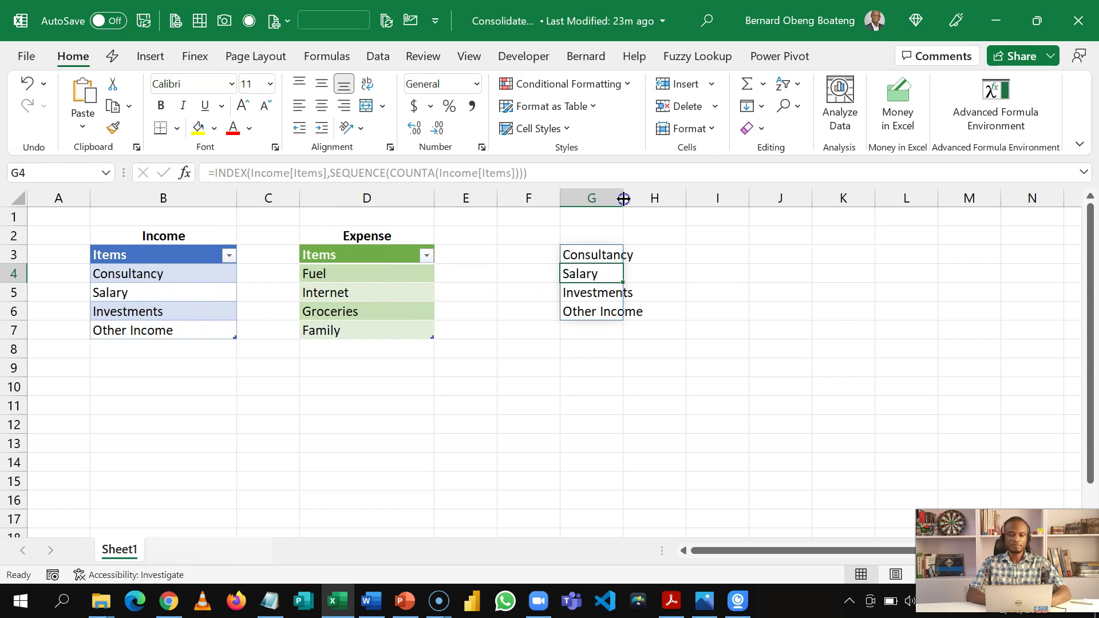
double_click(623, 197)
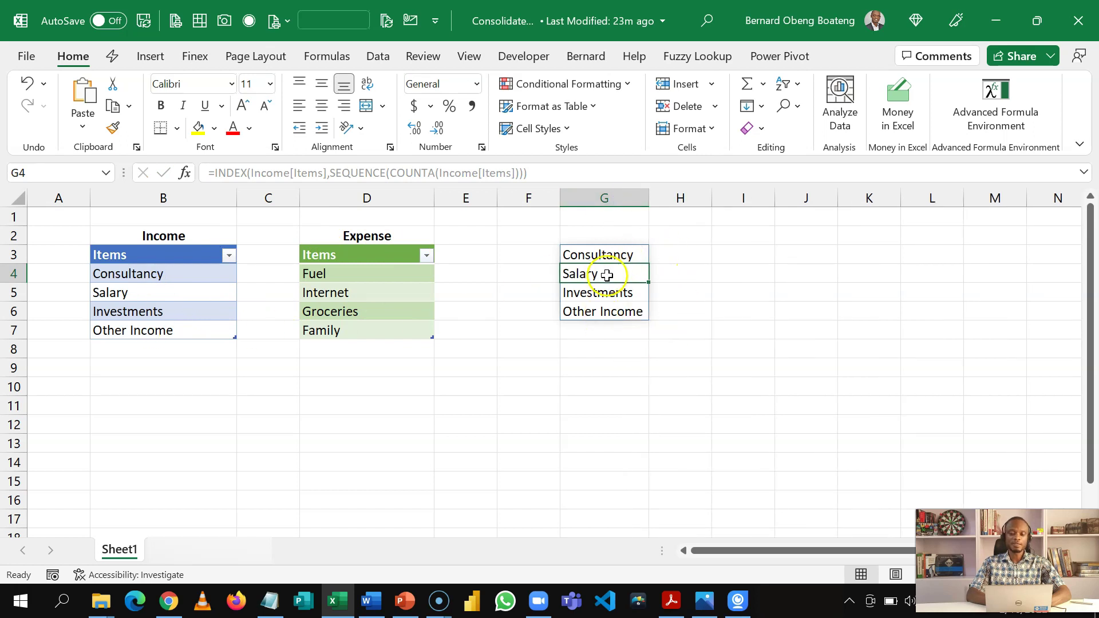
Add Expense[Items] as the second COUNTA argument in G3's INDEX formula so the sequence spans both lists
double_click(610, 253)
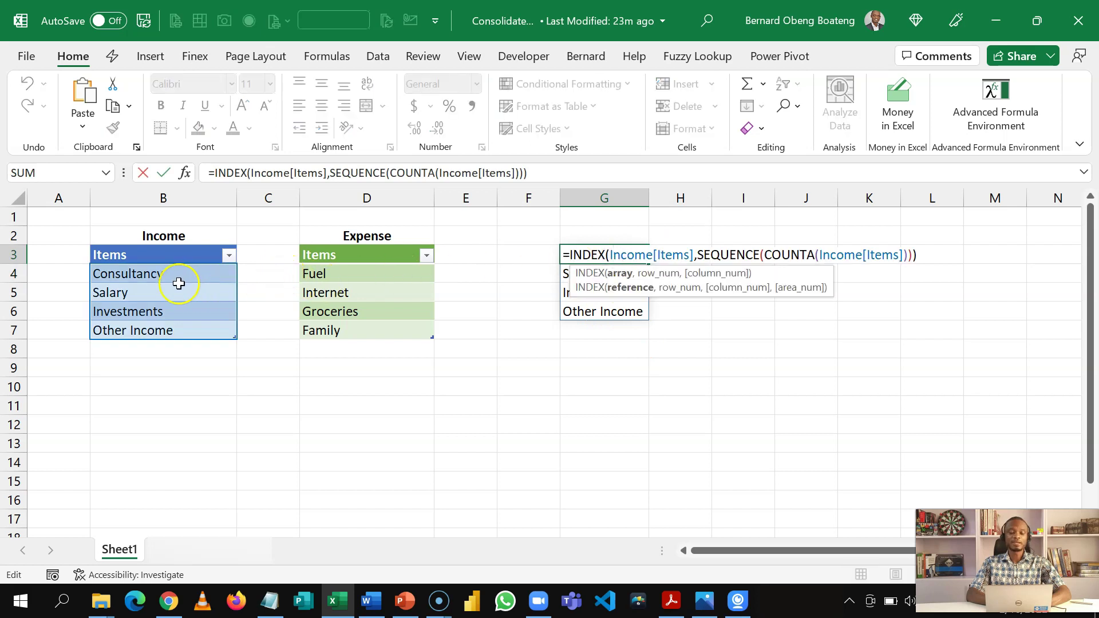
left_click(908, 256)
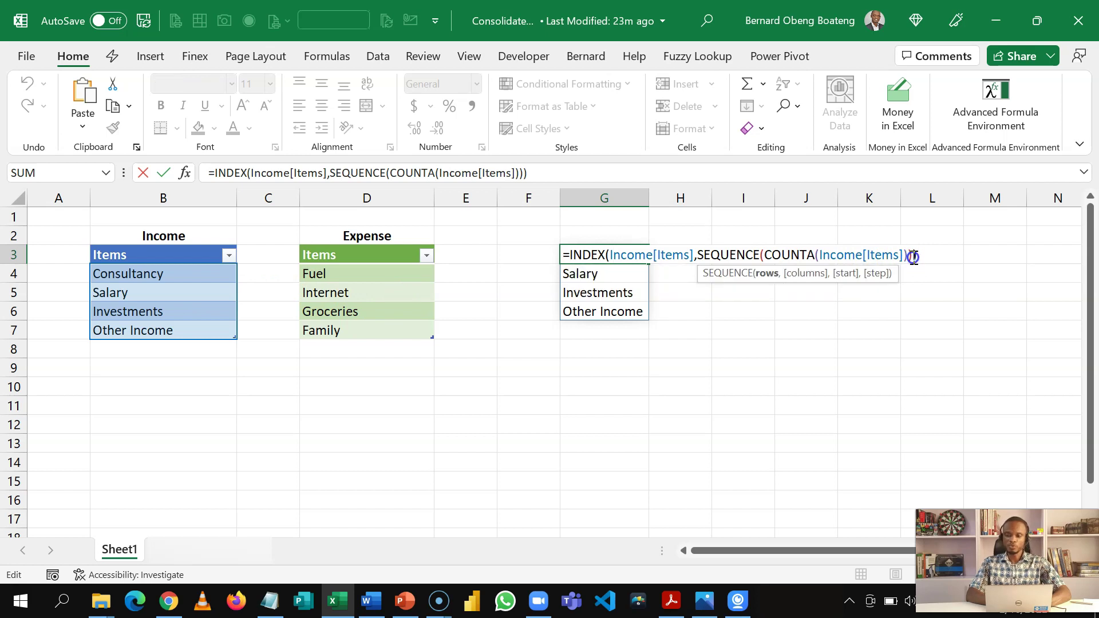
left_click(913, 256)
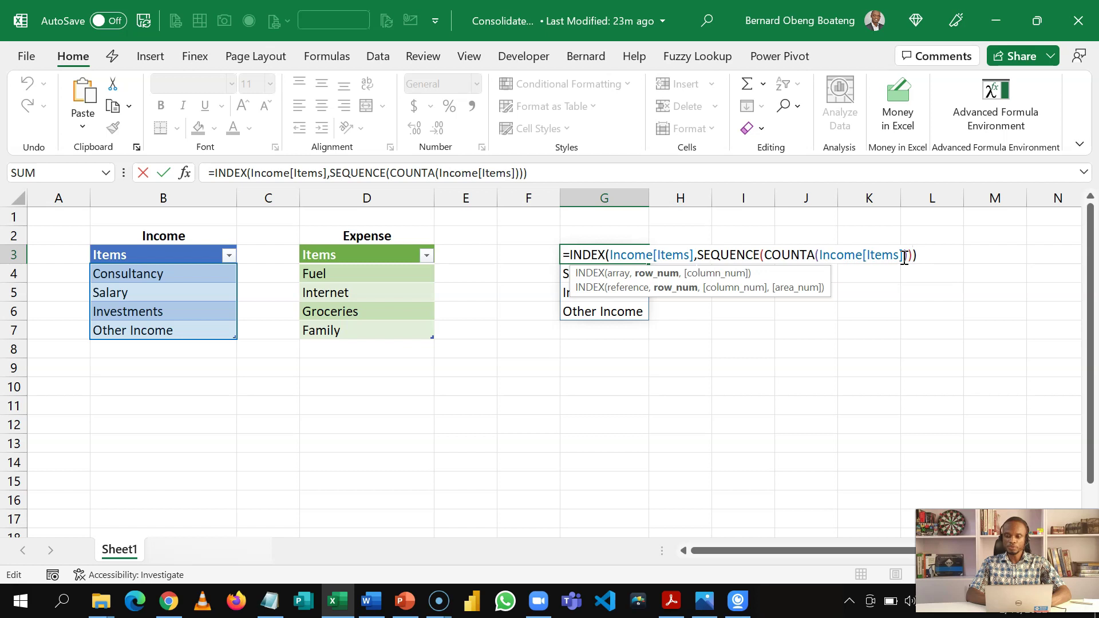
left_click(904, 257)
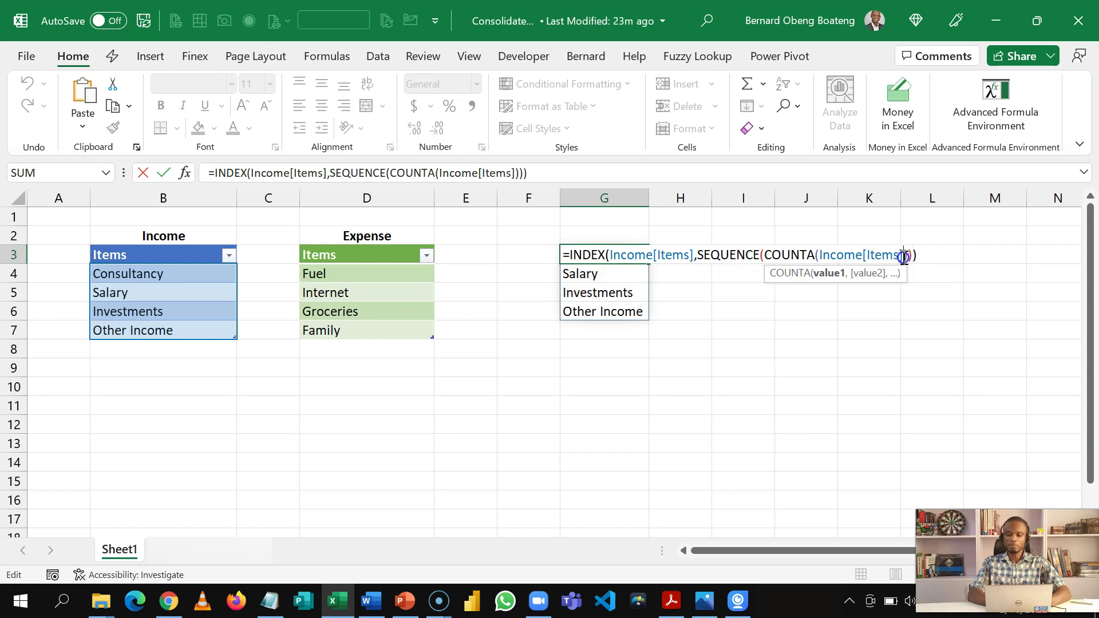
type(",")
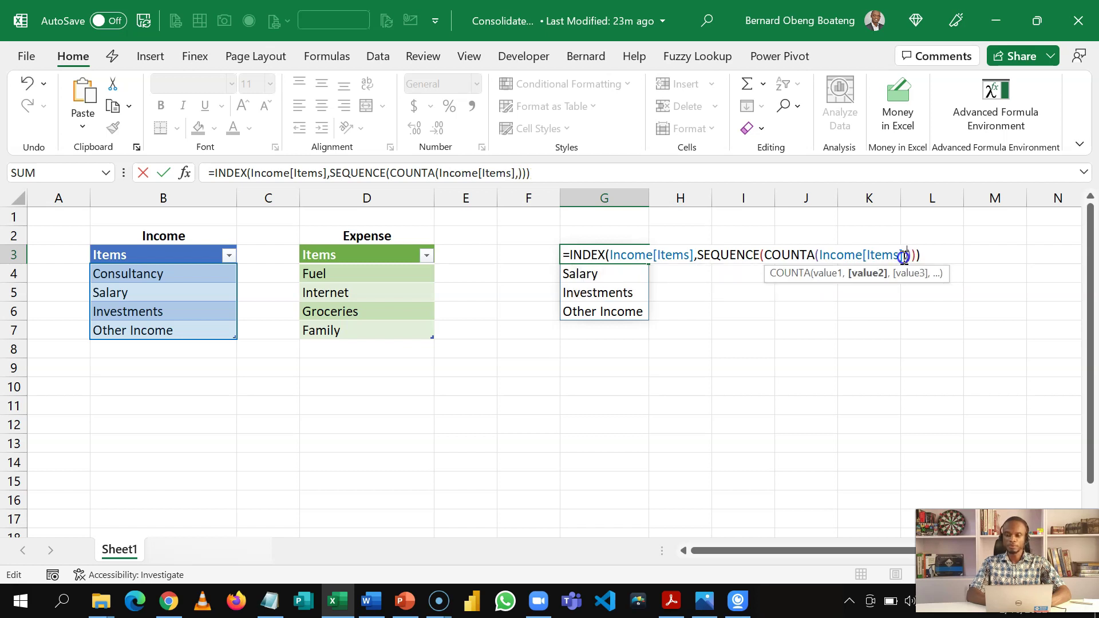
left_click(386, 246)
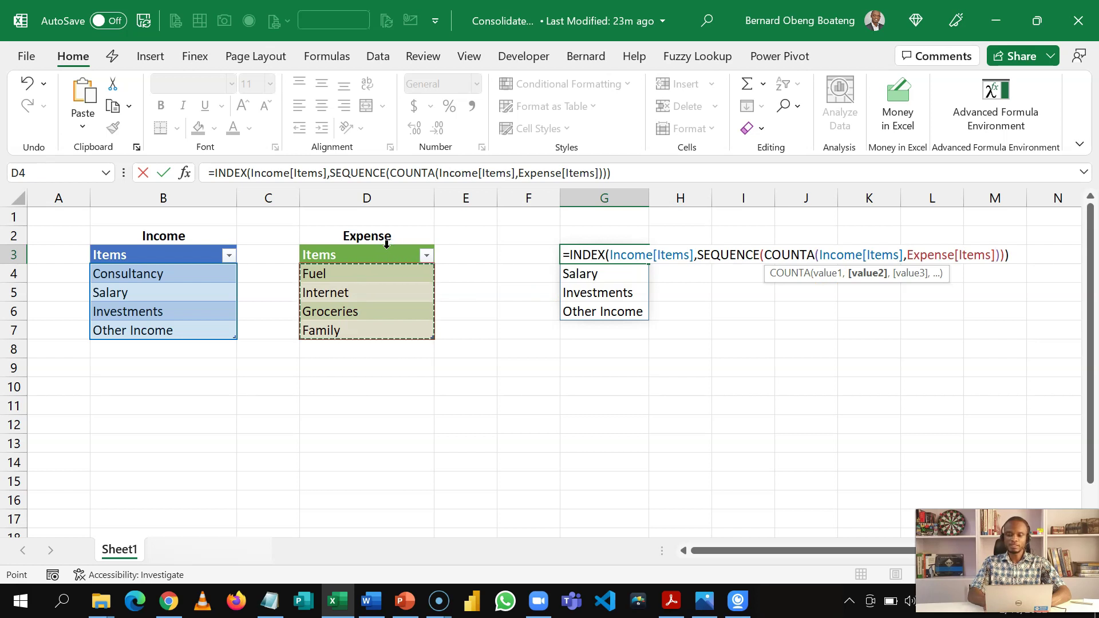
key("Return")
left_click(607, 273)
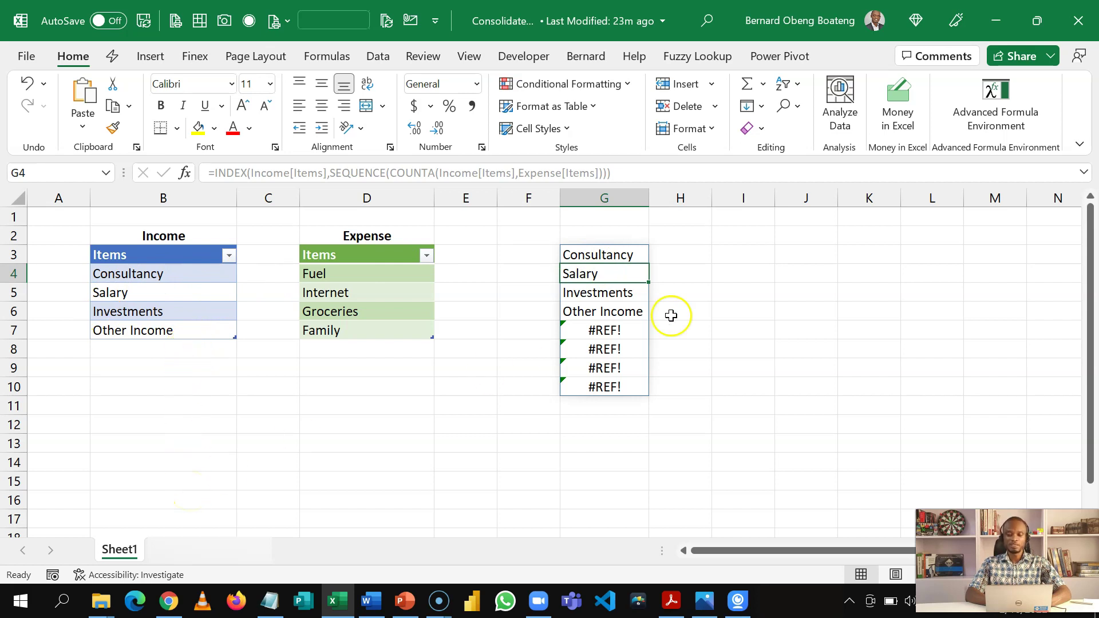
Copy the SEQUENCE part of G3's formula and enter =SEQUENCE(COUNTA(Income[Items],Expense[Items])) as a helper formula in H3
left_click(618, 256)
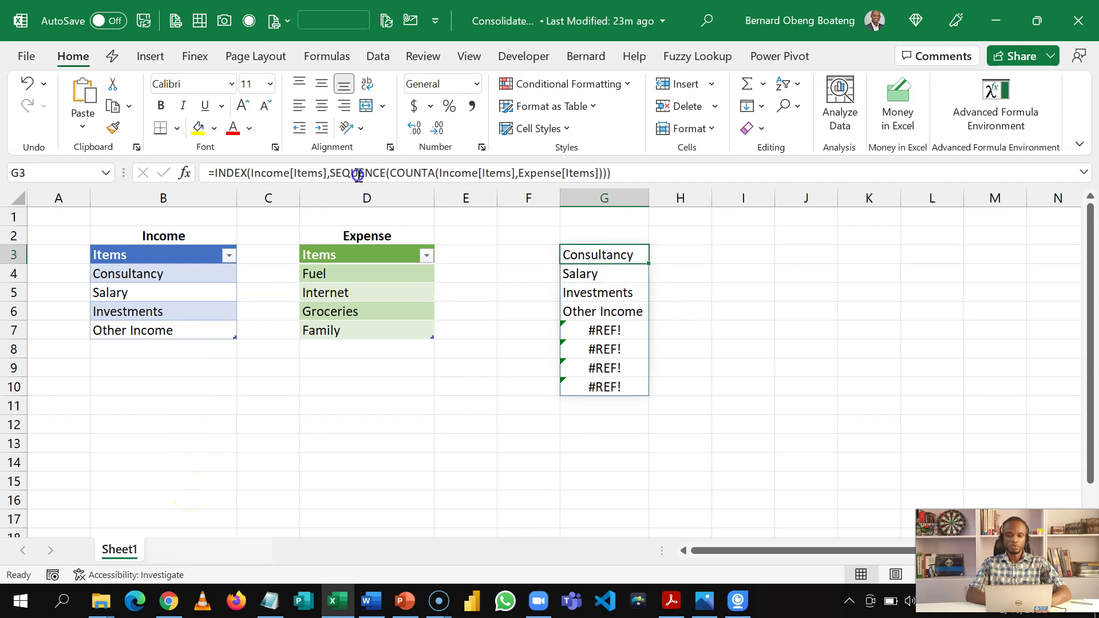
left_click_drag(332, 173, 601, 175)
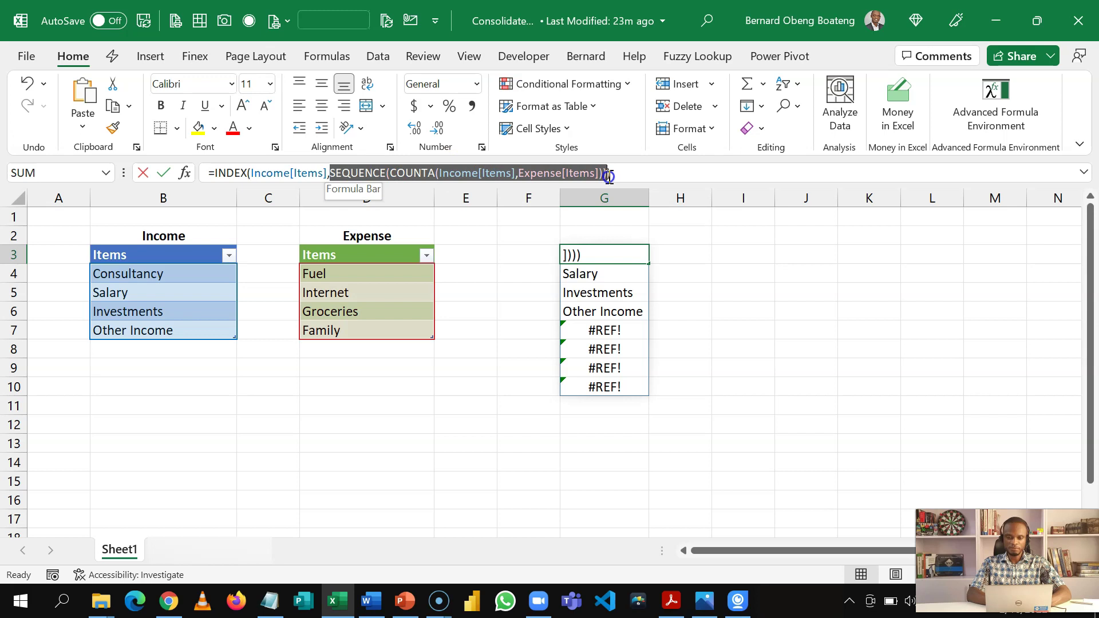
key("ctrl+Return")
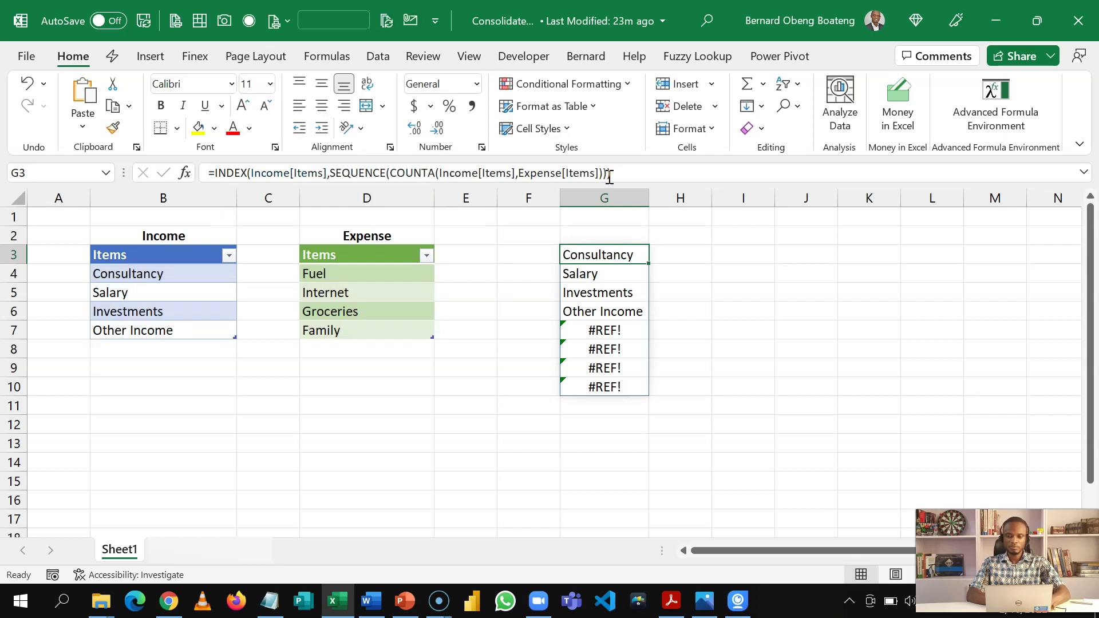
left_click(710, 253)
type("=")
type("SEQUENCE(COUNTA(Income[Items],Expense[Items]))")
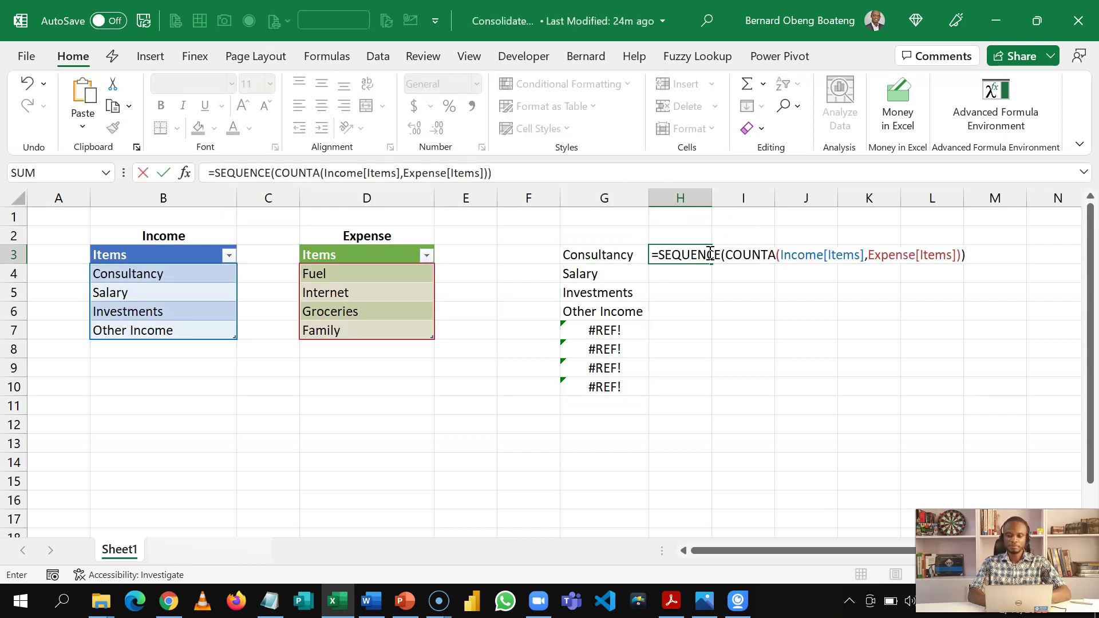
key("Return")
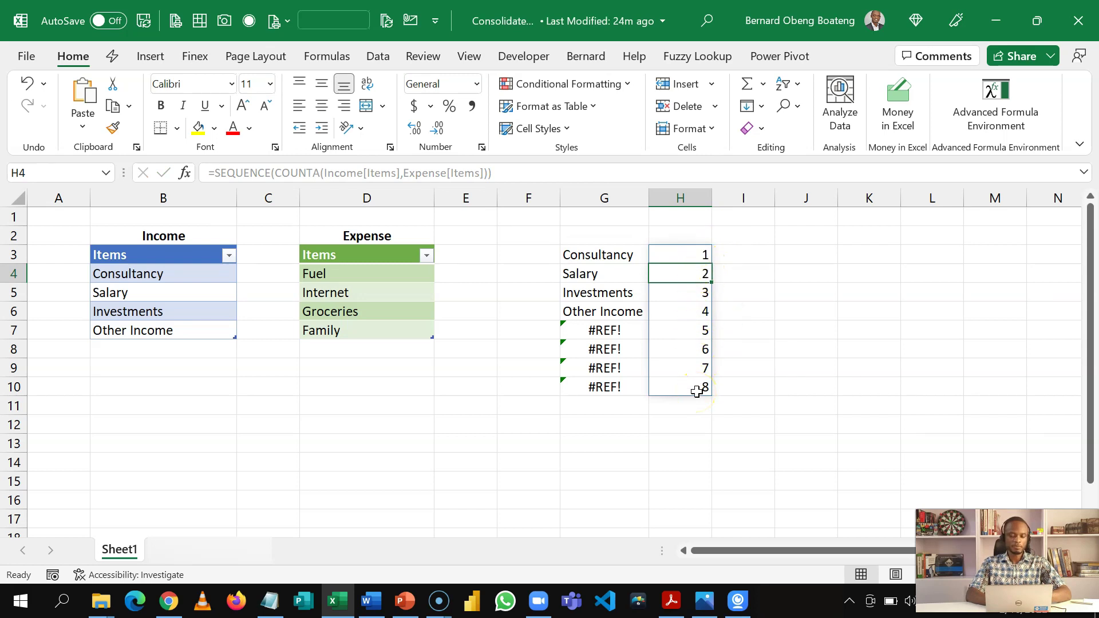
left_click(685, 317)
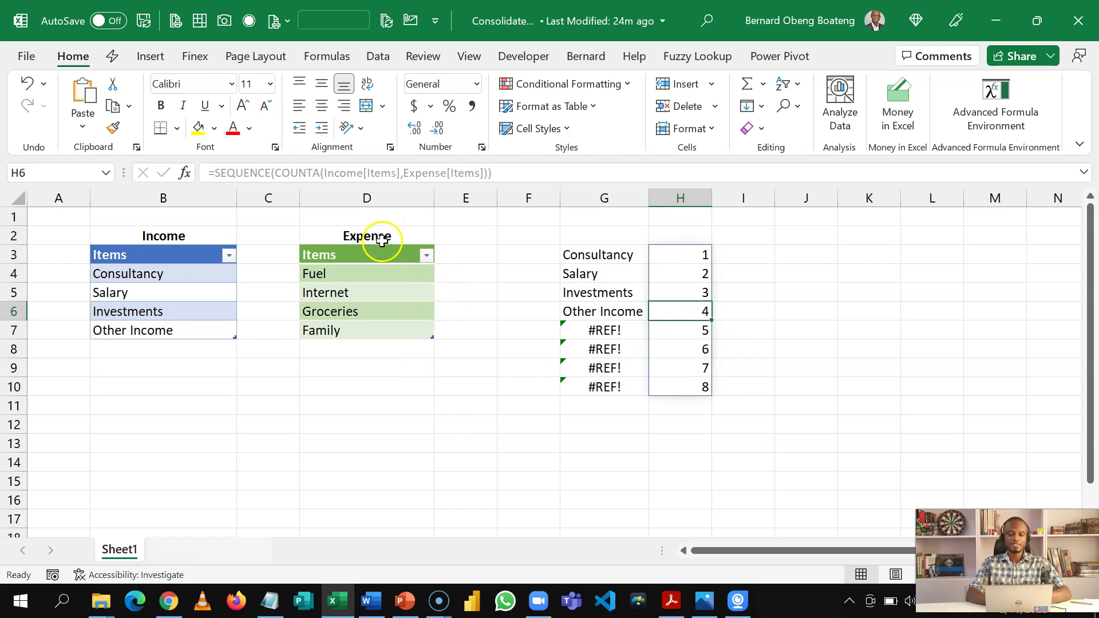
Enter =H3-COUNTA(Income[Items]) in I3 to subtract the number of Income items from the sequence number
left_click(756, 251)
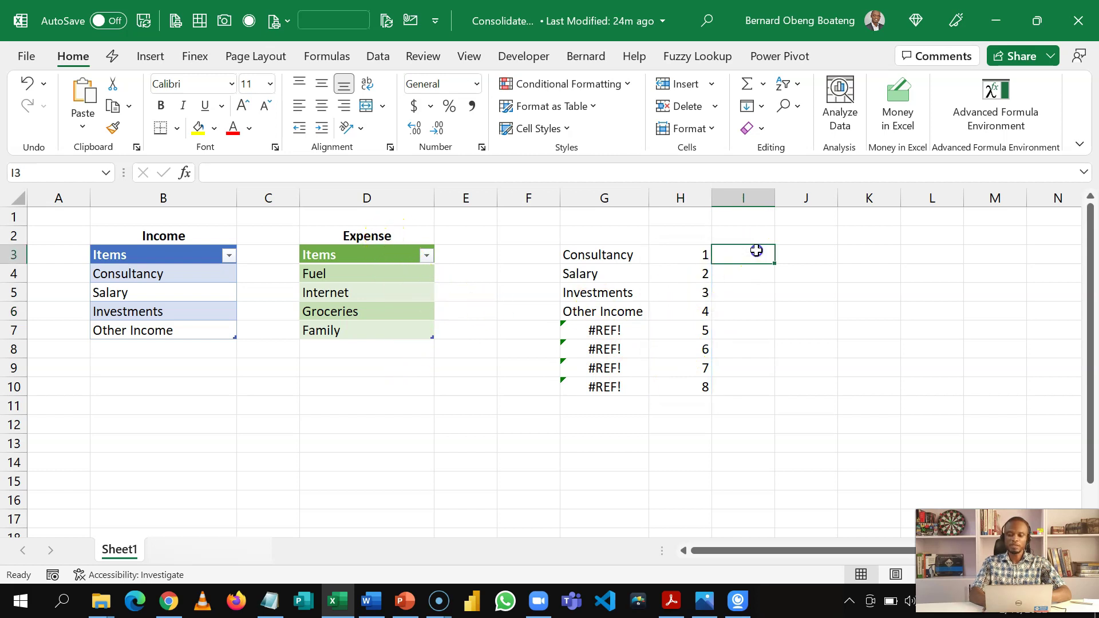
type("=H3-")
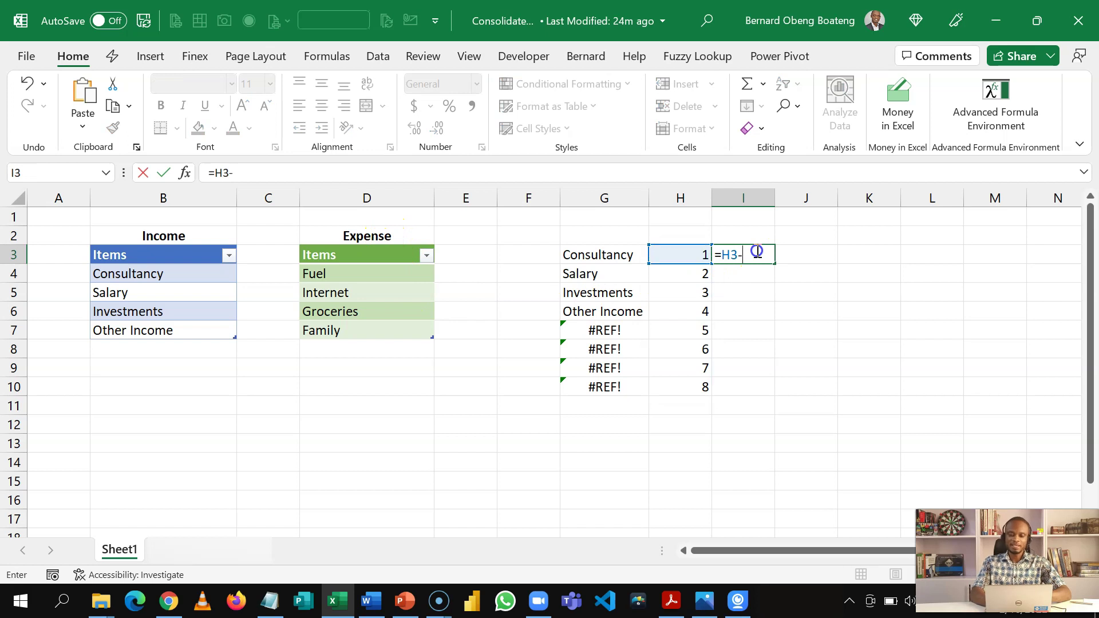
type("coun")
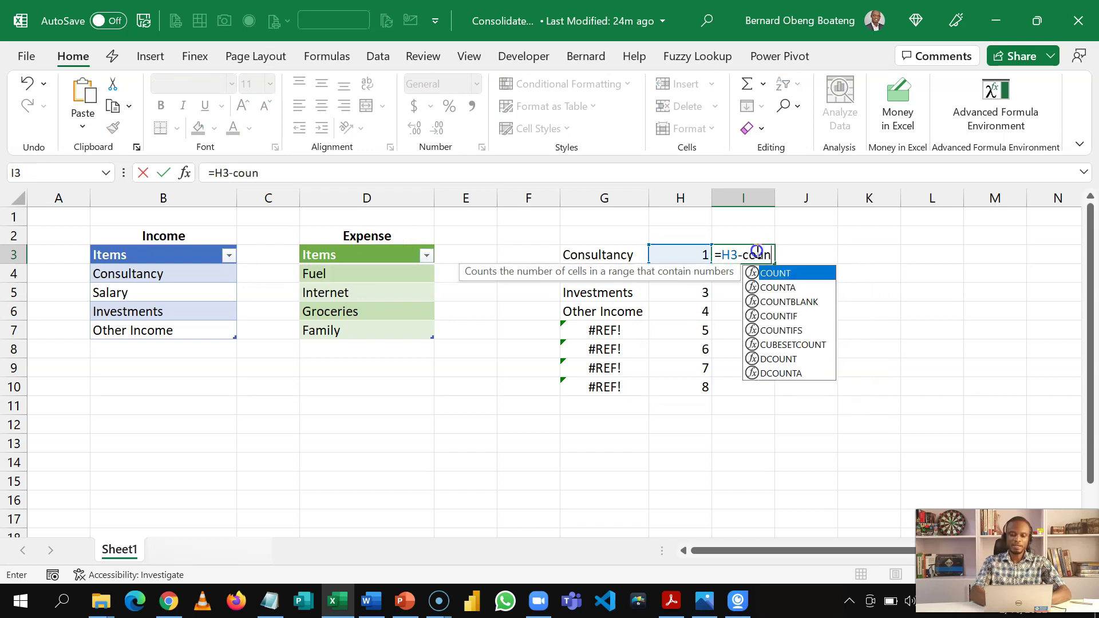
key("Down")
key("Tab")
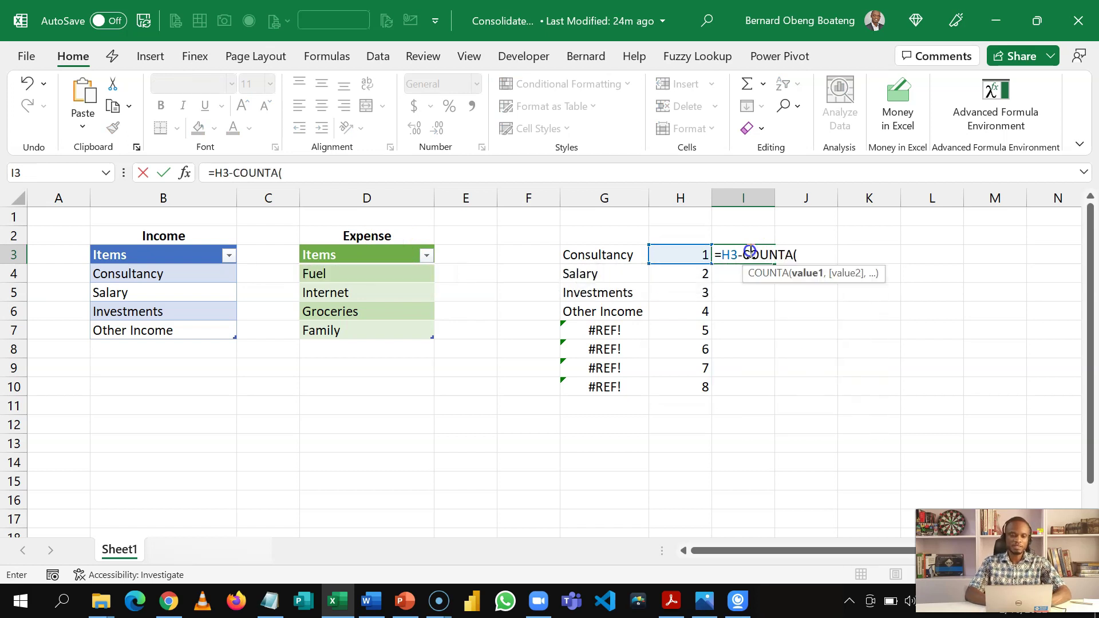
left_click(150, 244)
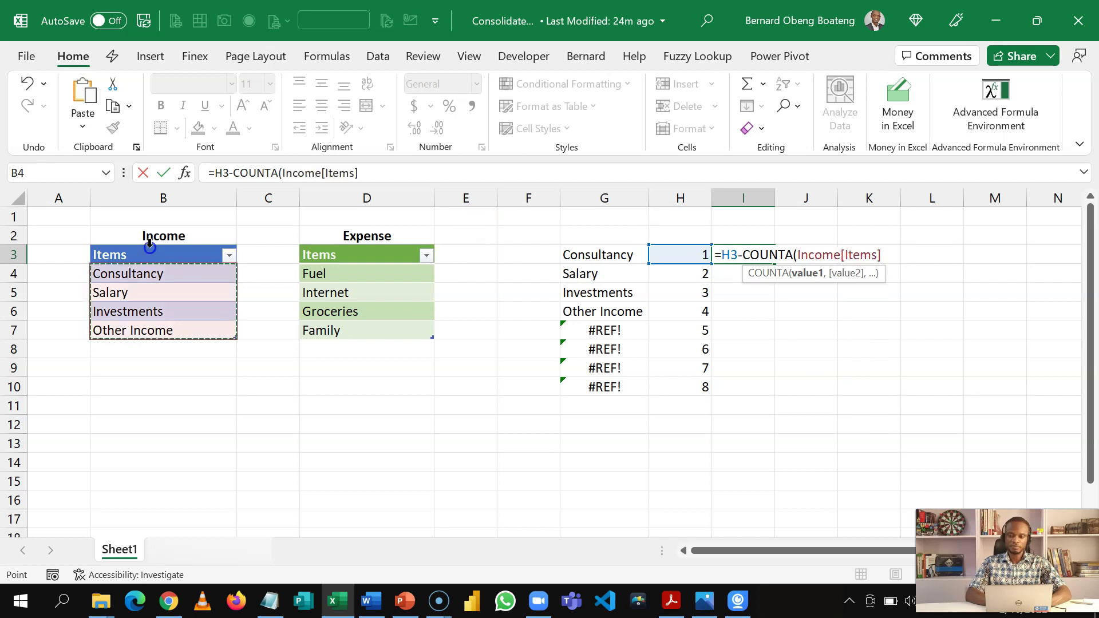
type(")")
key("Return")
Fill the subtraction formula from I3 down to I10
key("Up")
key("shift+Down")
key("shift+Down")
key("shift+Down")
key("shift+Down")
key("shift+Down")
key("shift+Down")
key("shift+Down")
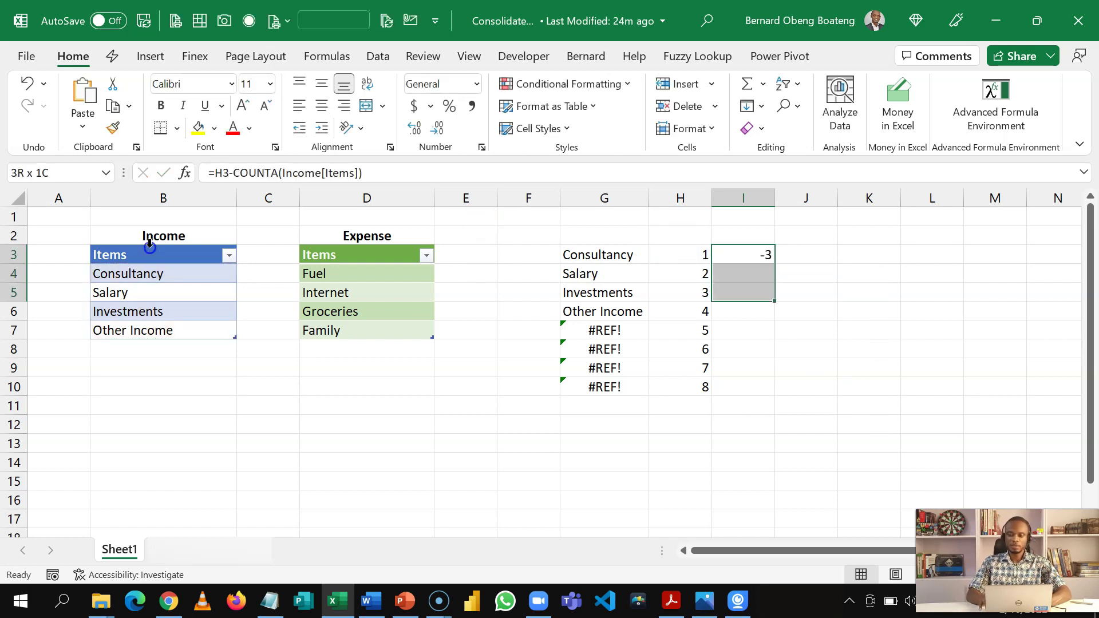
key("ctrl+d")
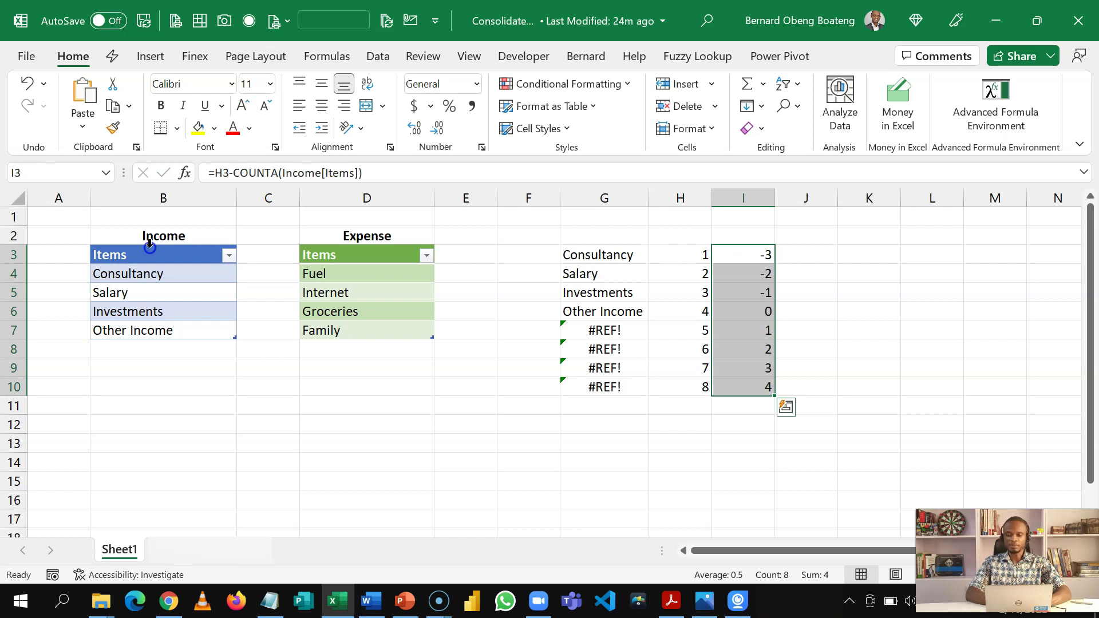
Clear the helper formulas from H3:I10
left_click(747, 336)
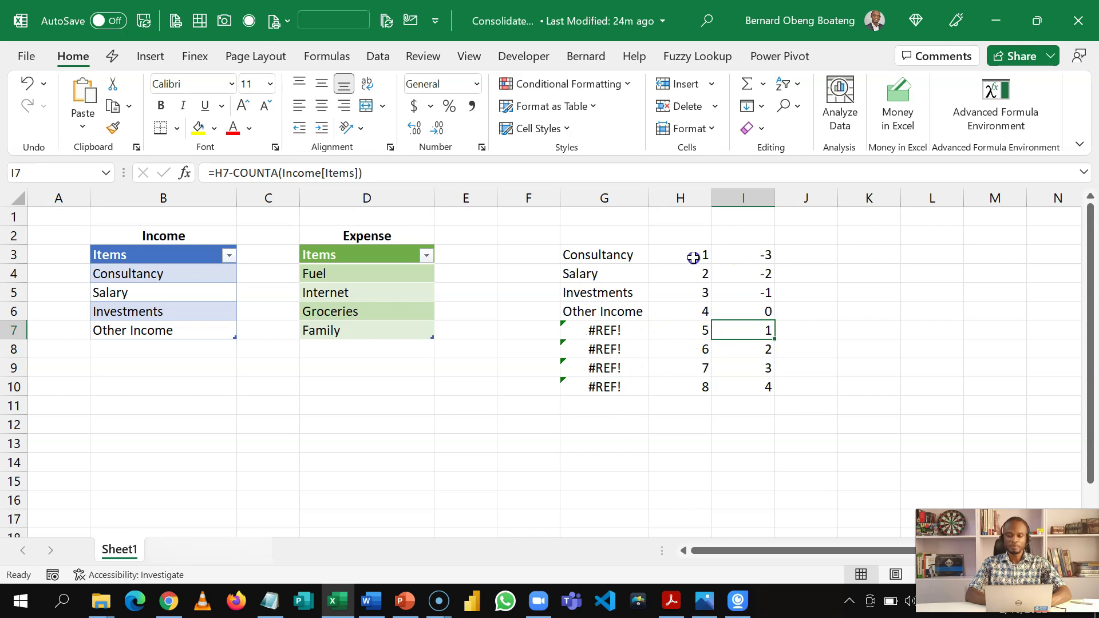
left_click_drag(693, 258, 750, 386)
key("Delete")
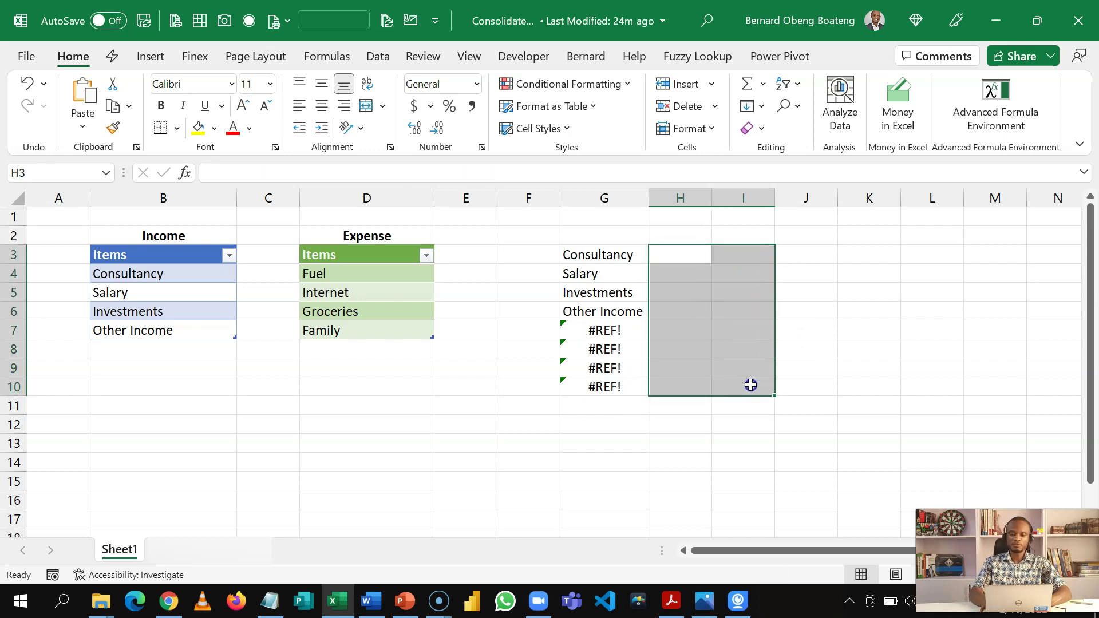
Expand the formula bar and wrap G3's INDEX formula in IFERROR, leaving it ready for the value_if_error argument
left_click(585, 258)
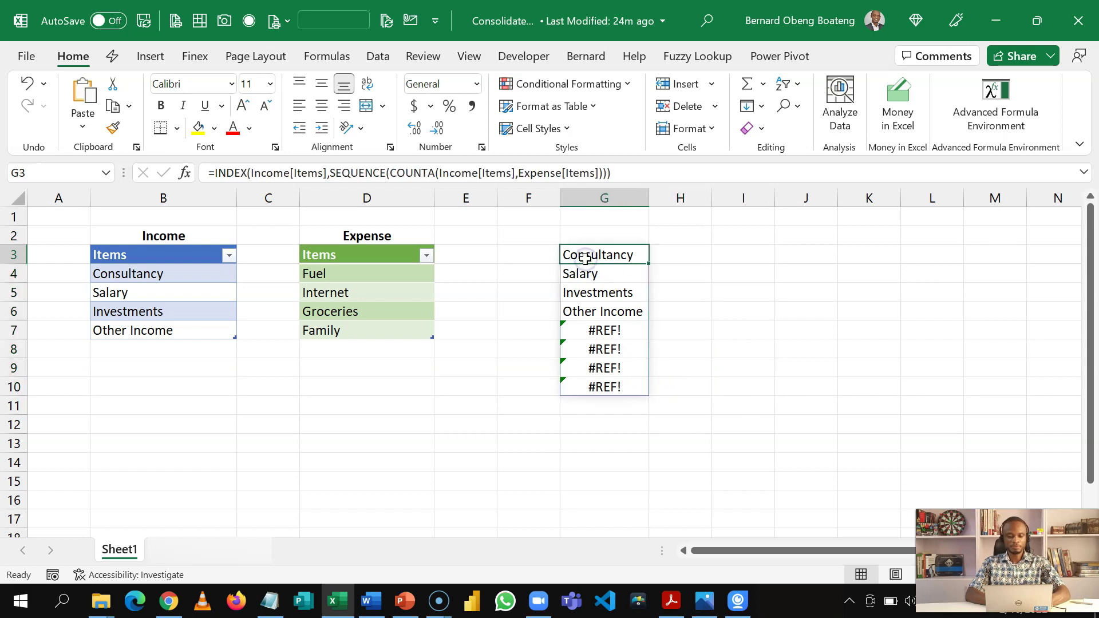
double_click(585, 257)
key("ctrl+shift+u")
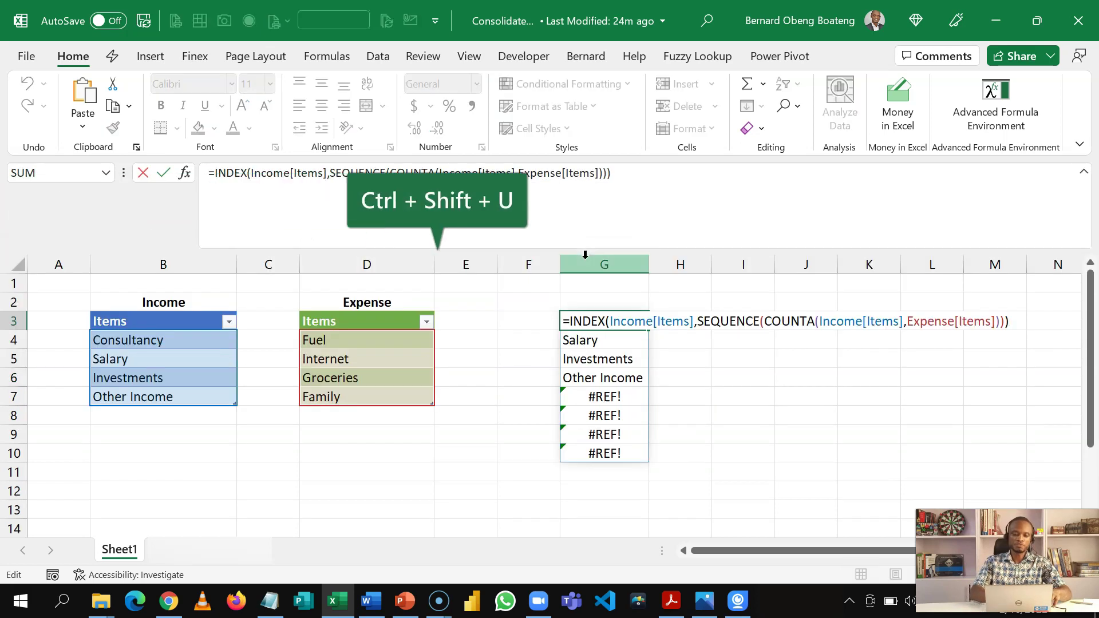
left_click(636, 175)
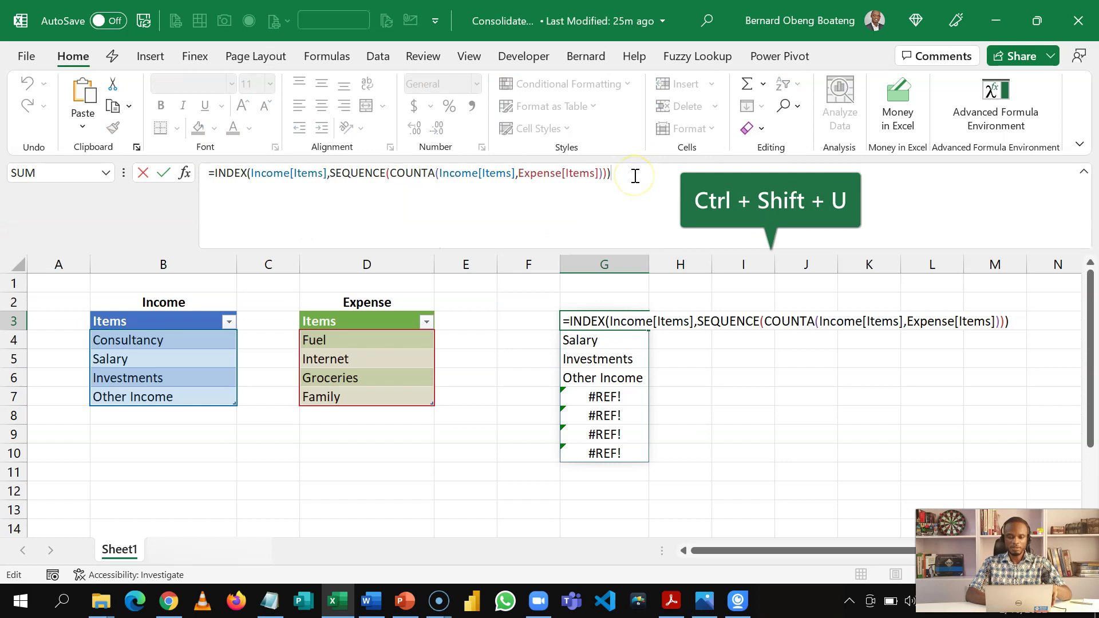
left_click(214, 175)
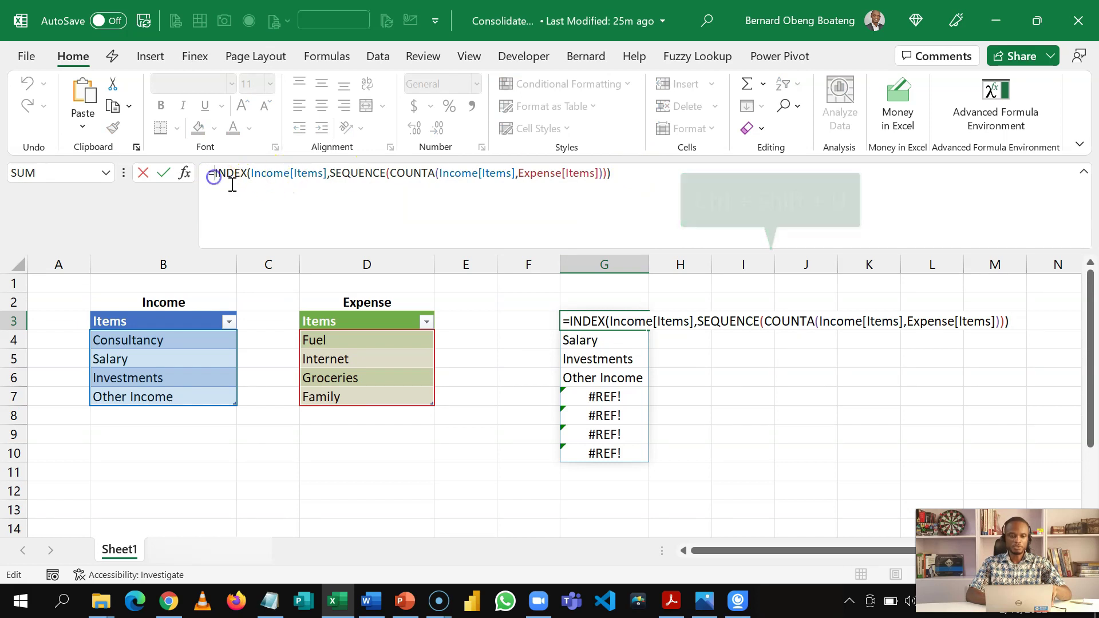
type("if")
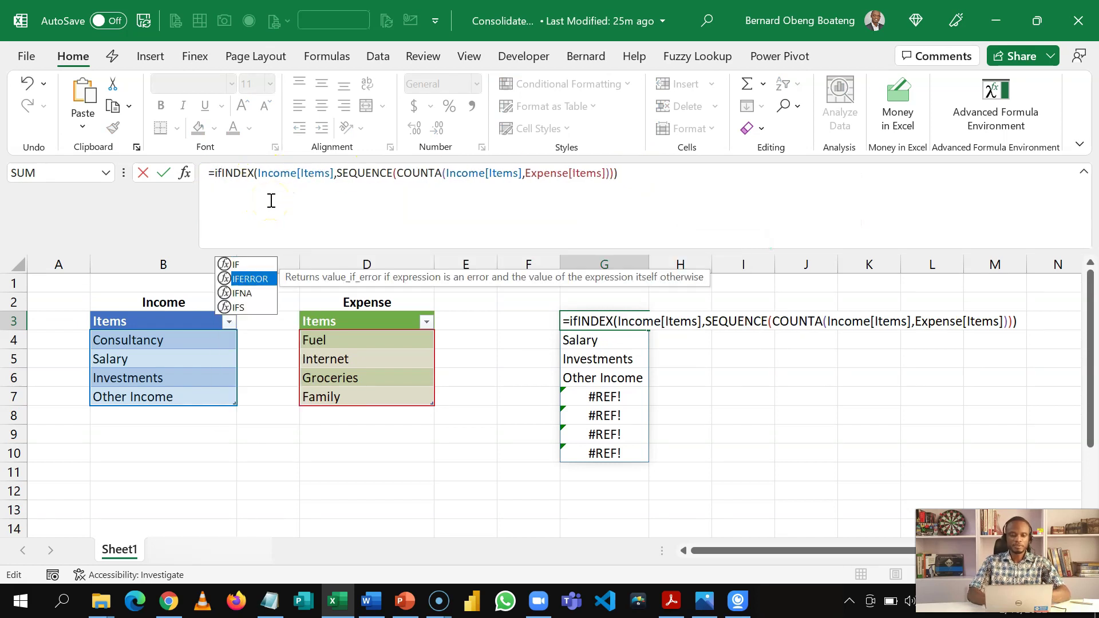
key("Tab")
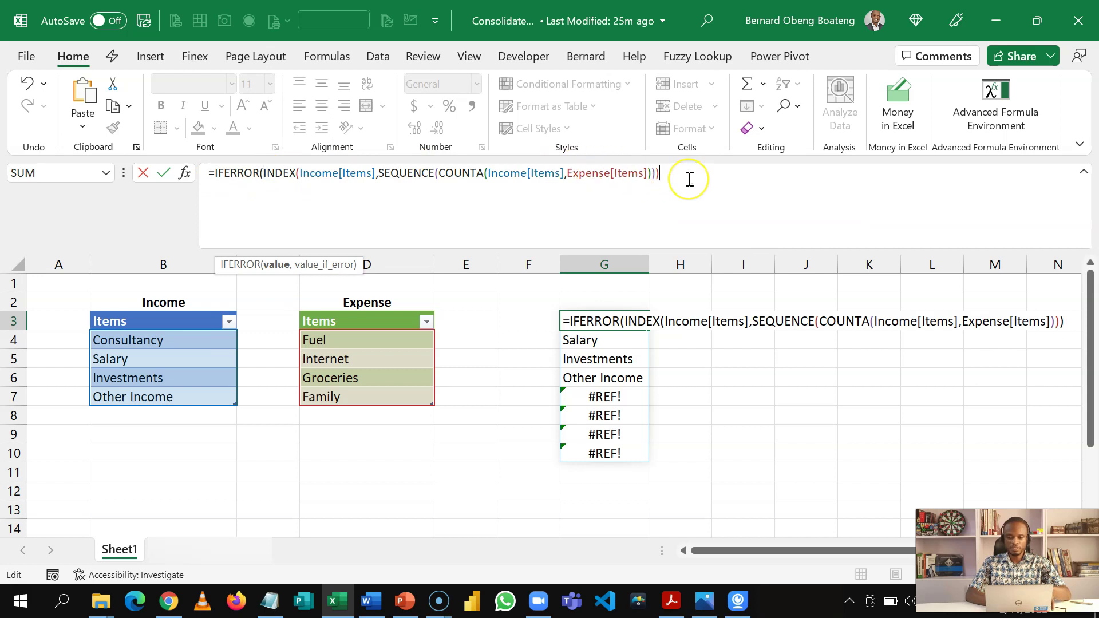
type(",")
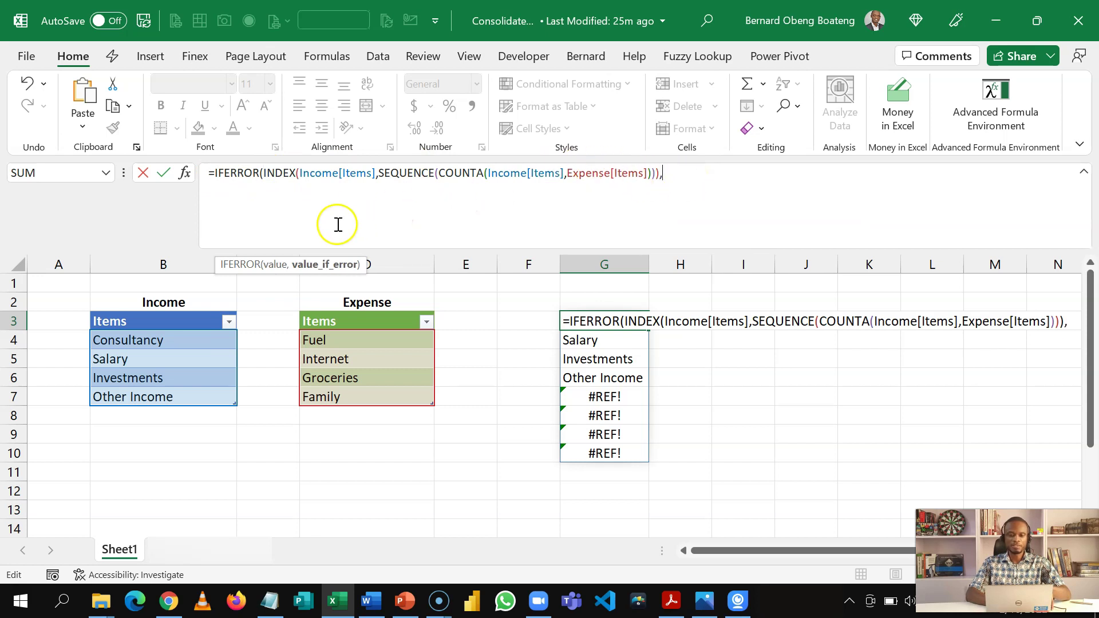
Copy the whole INDEX expression into IFERROR's value_if_error argument on a new line of G3's formula
left_click(277, 265)
key("ctrl+c")
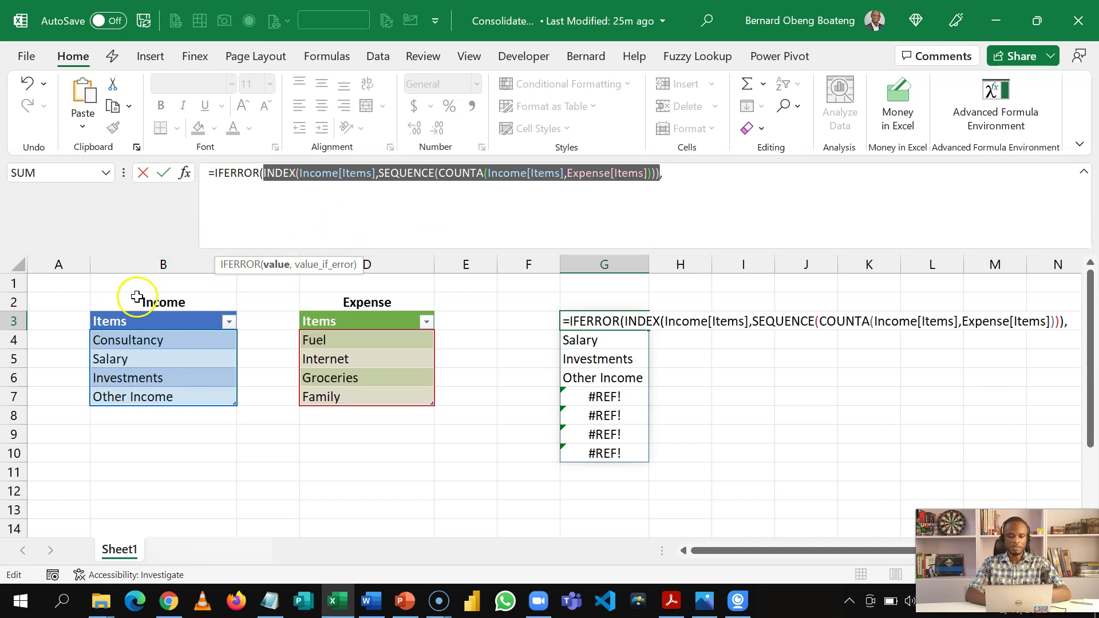
left_click(702, 180)
key("alt+Return")
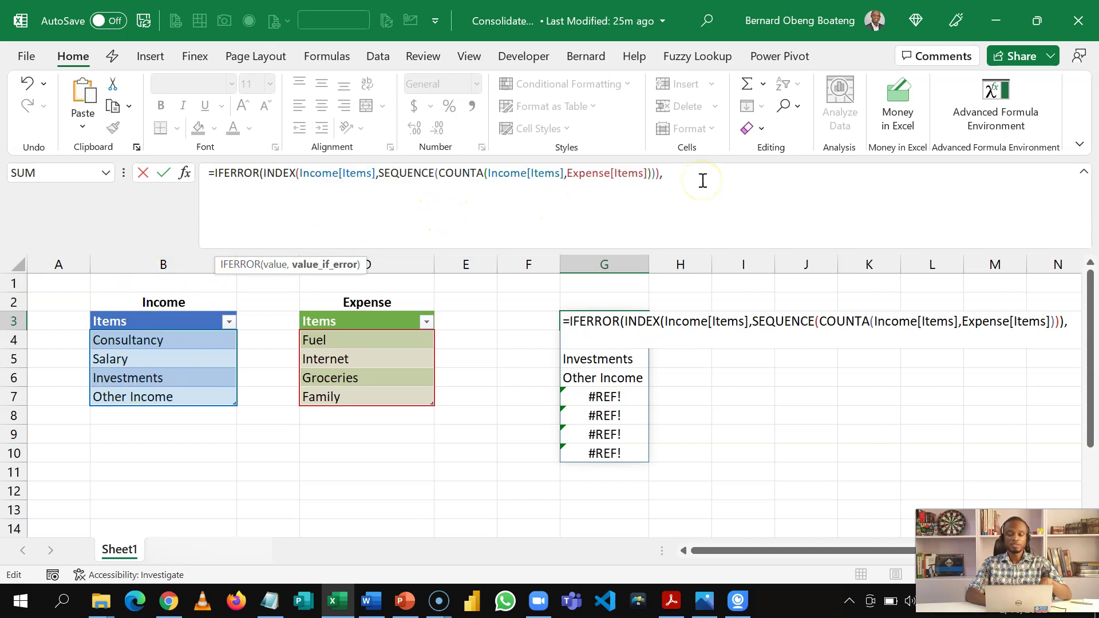
key("ctrl+v")
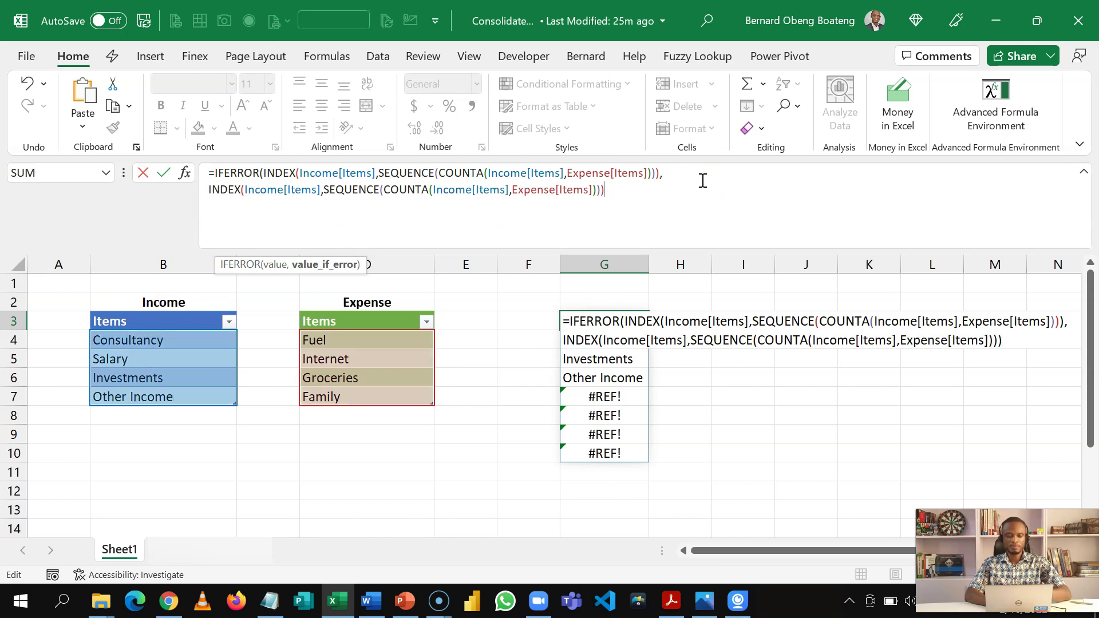
Change the array of the second INDEX in G3's formula to Expense[Items]
left_click(285, 192)
double_click(285, 192)
key("BackSpace")
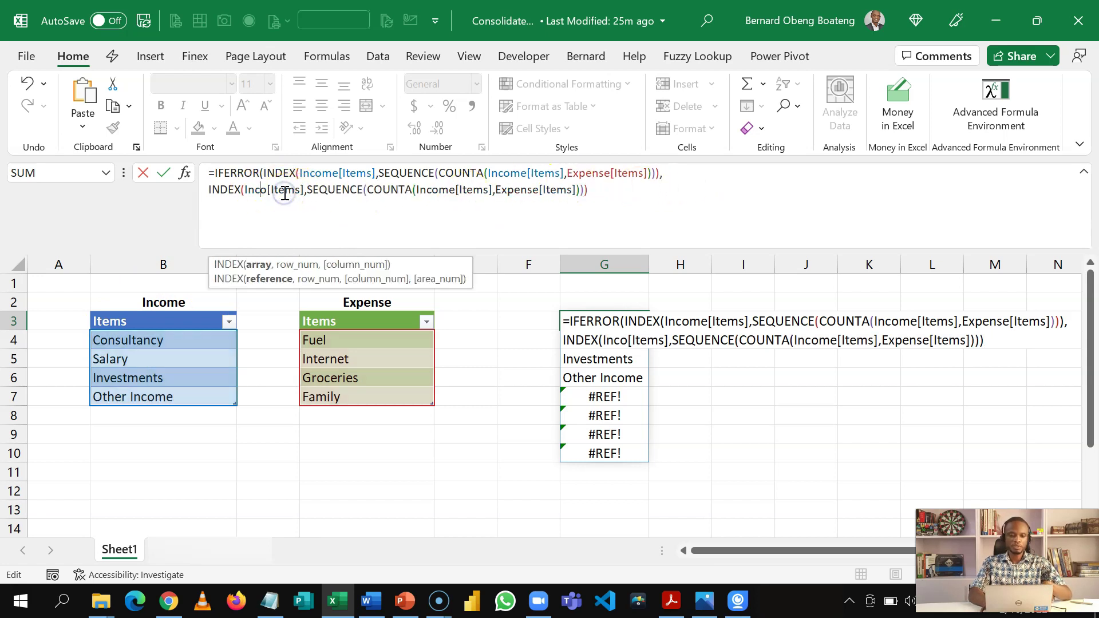
type("e")
key("BackSpace")
type("exp")
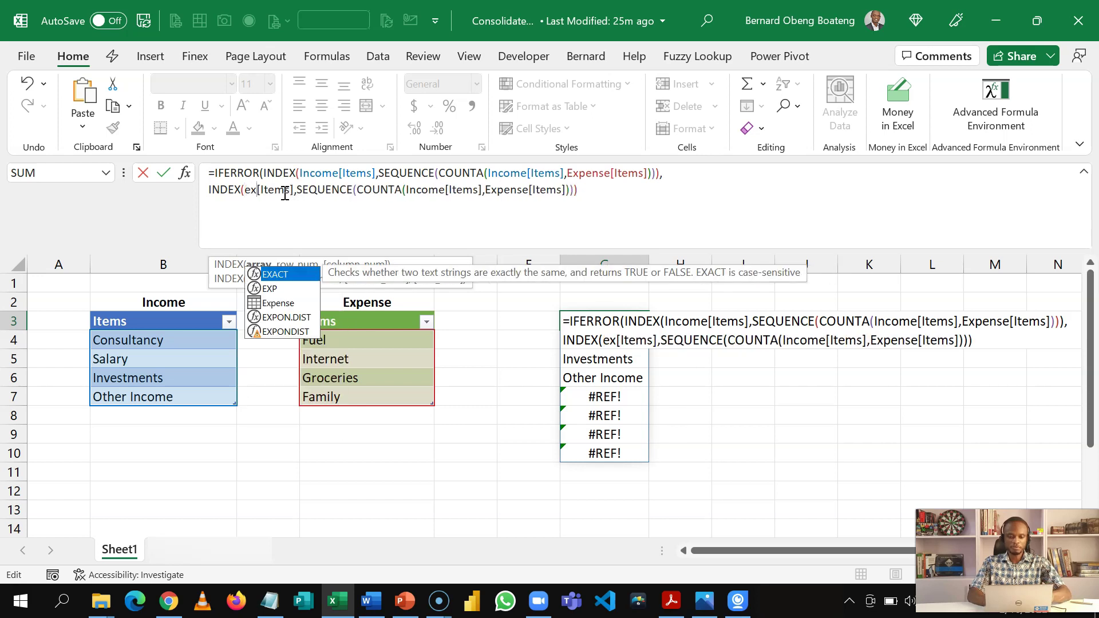
key("Down")
key("Tab")
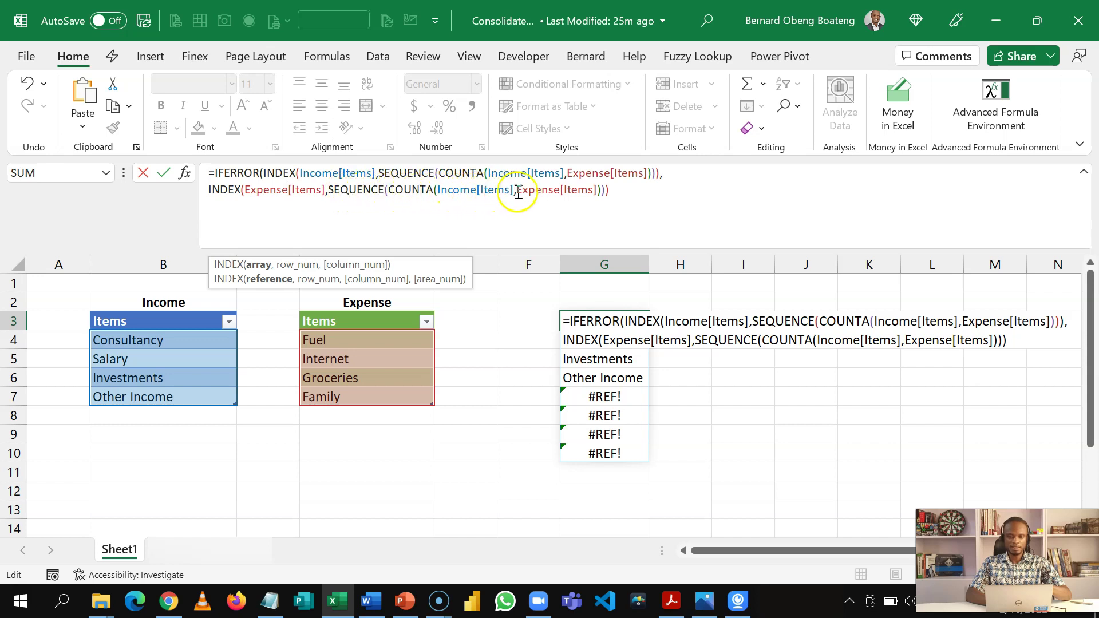
Subtract COUNTA(Income[Items]) from the SEQUENCE in the second INDEX of G3's formula, then close the parentheses and enter the formula
left_click(605, 191)
type("-coun")
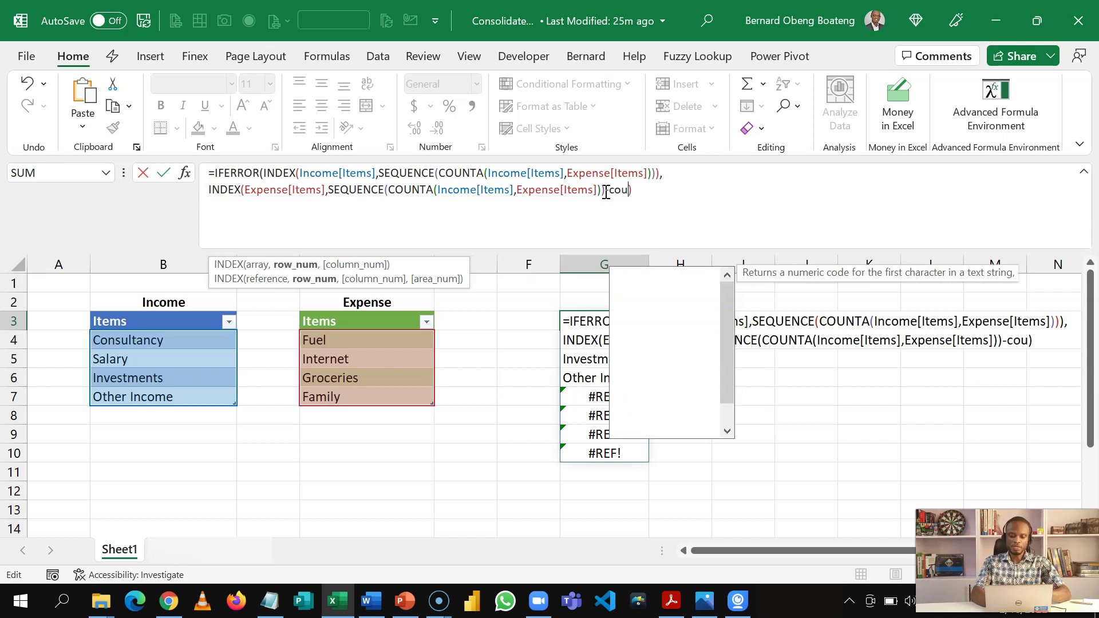
key("Down")
key("Tab")
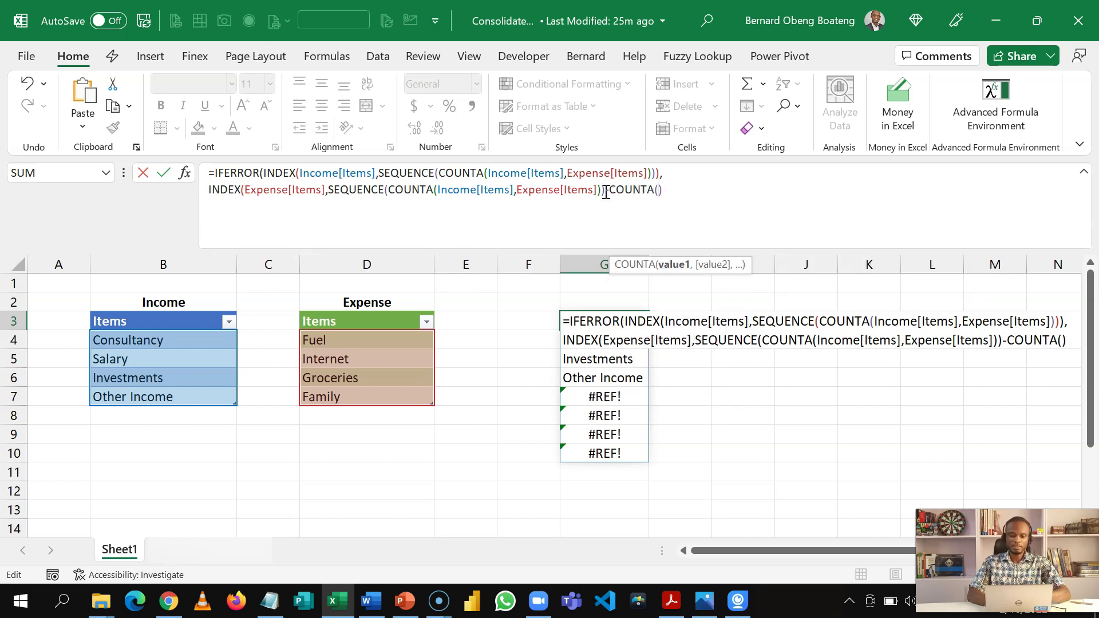
type("in")
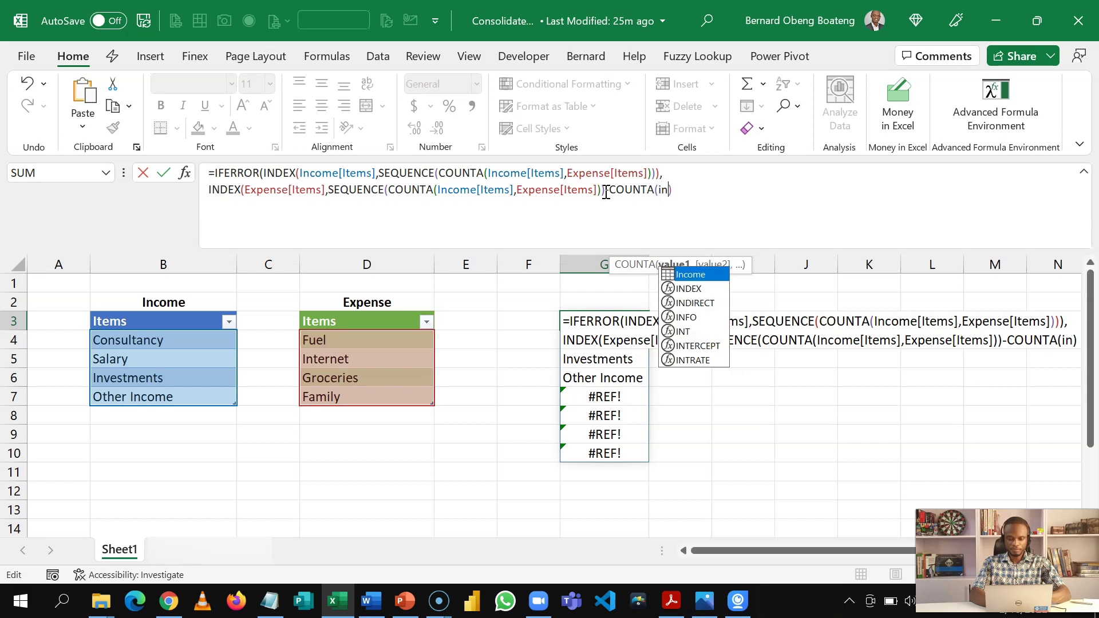
key("Tab")
type("[")
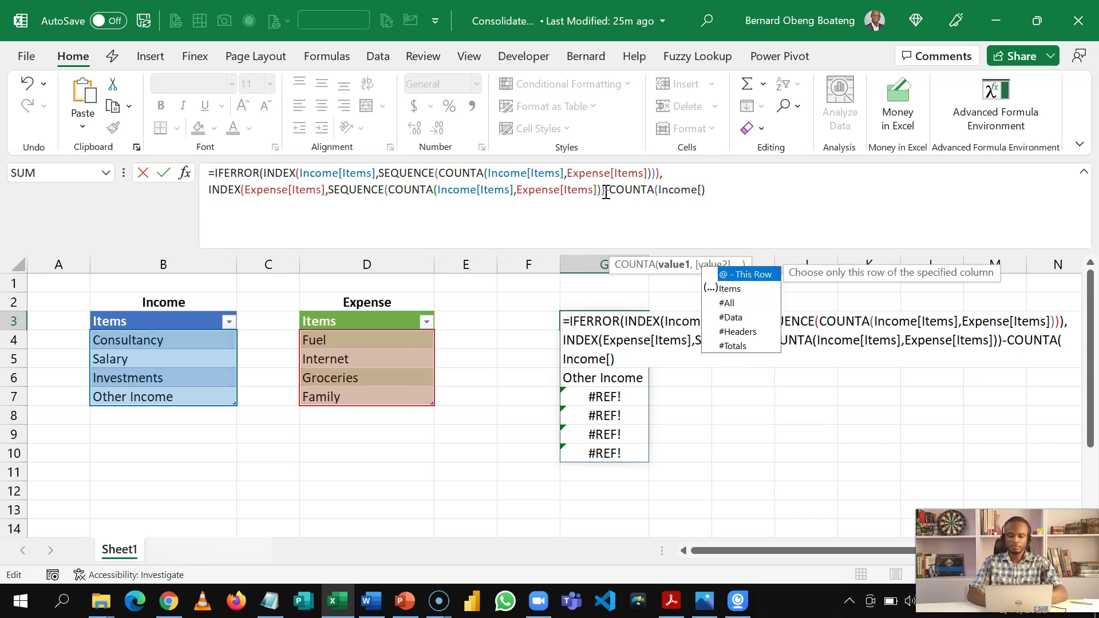
type("t")
key("BackSpace")
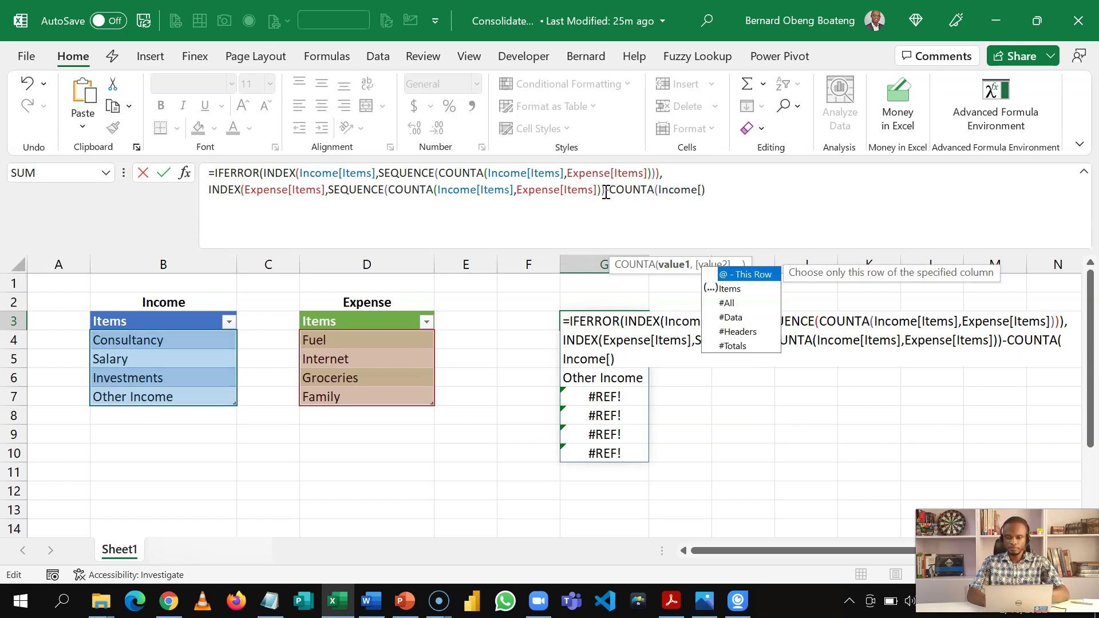
key("Down")
key("Tab")
type("]")
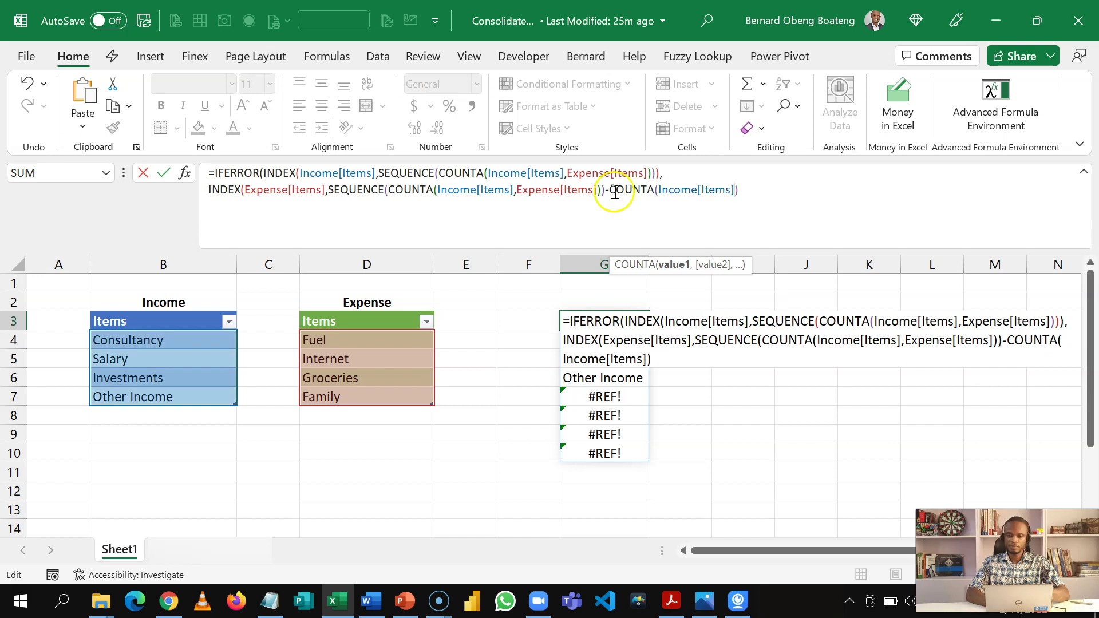
left_click(781, 193)
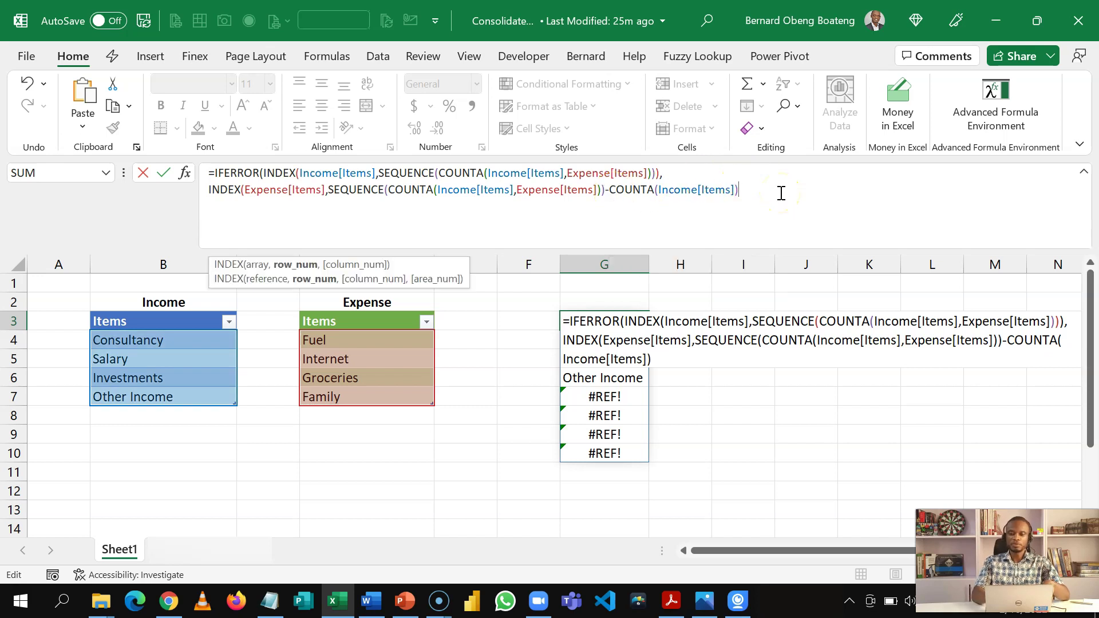
type("))")
key("Return")
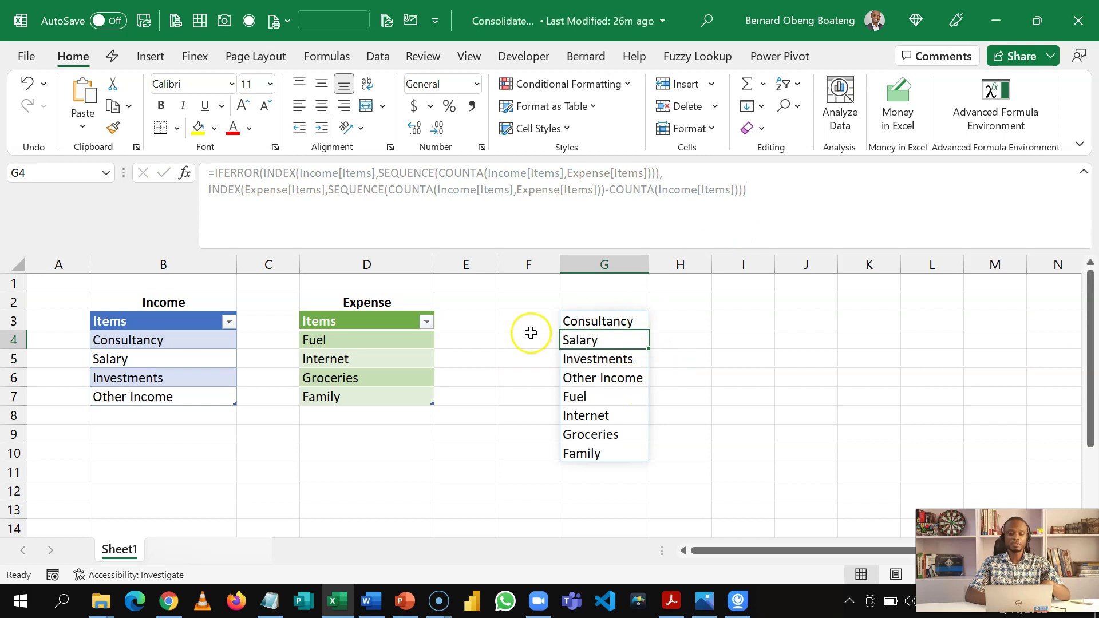
Add the test item xxx to the end of the Income table and yyyy to the end of the Expense table
left_click(215, 421)
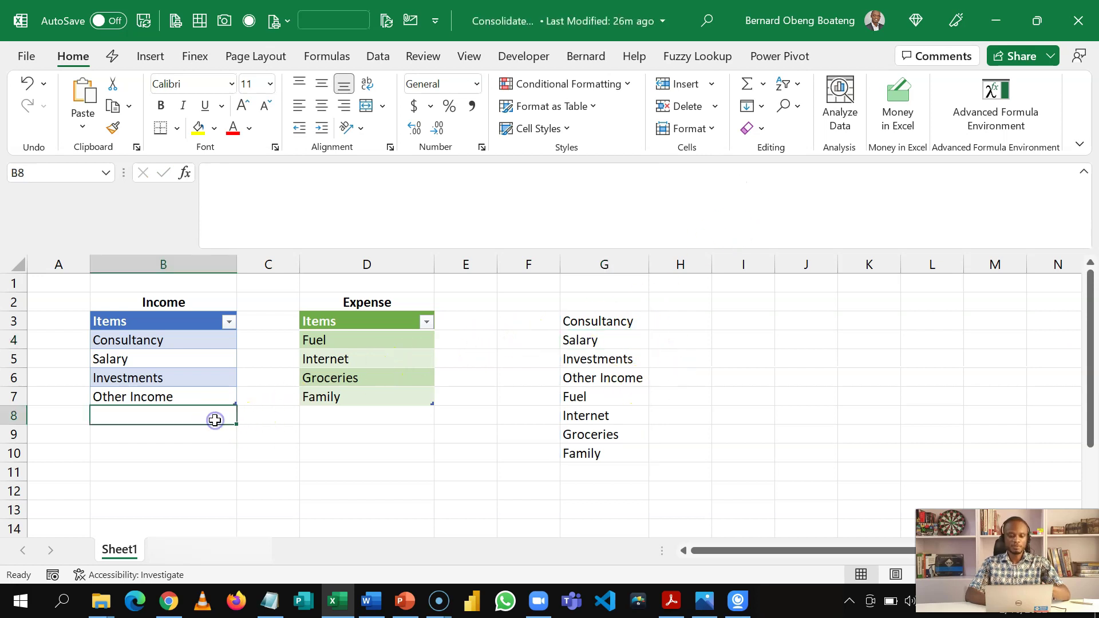
type("xxx")
key("Return")
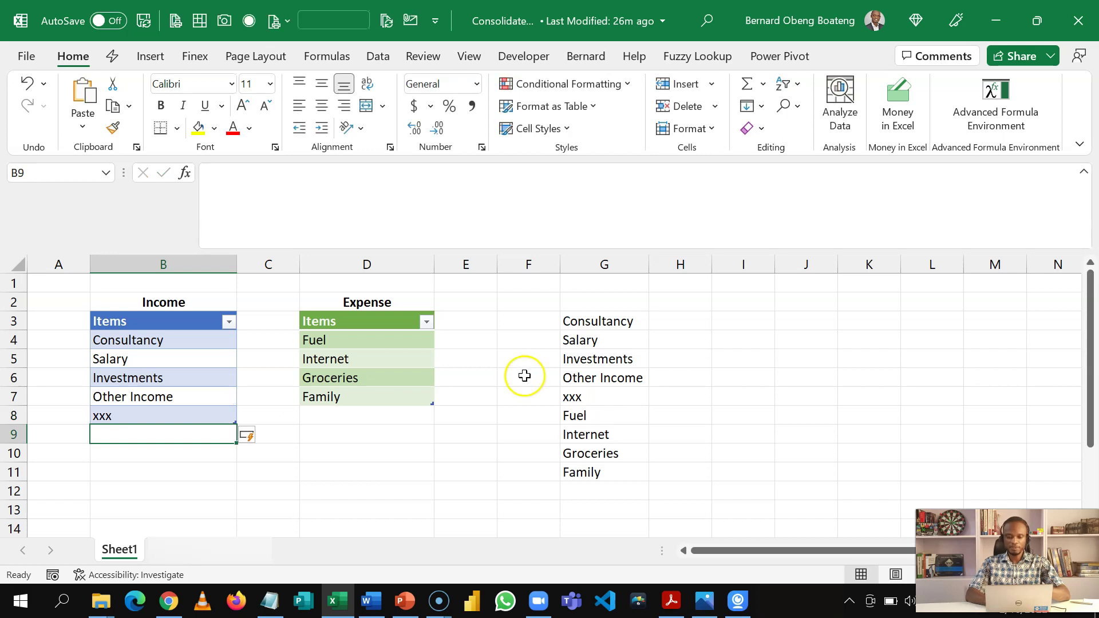
left_click(413, 413)
type("yy")
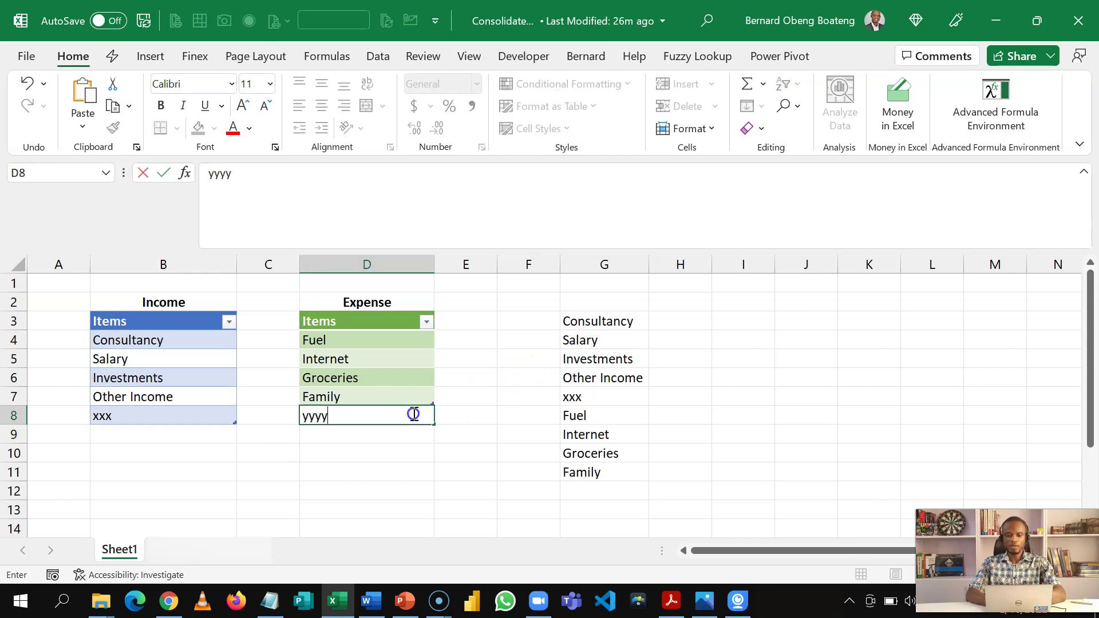
type("yy")
key("Return")
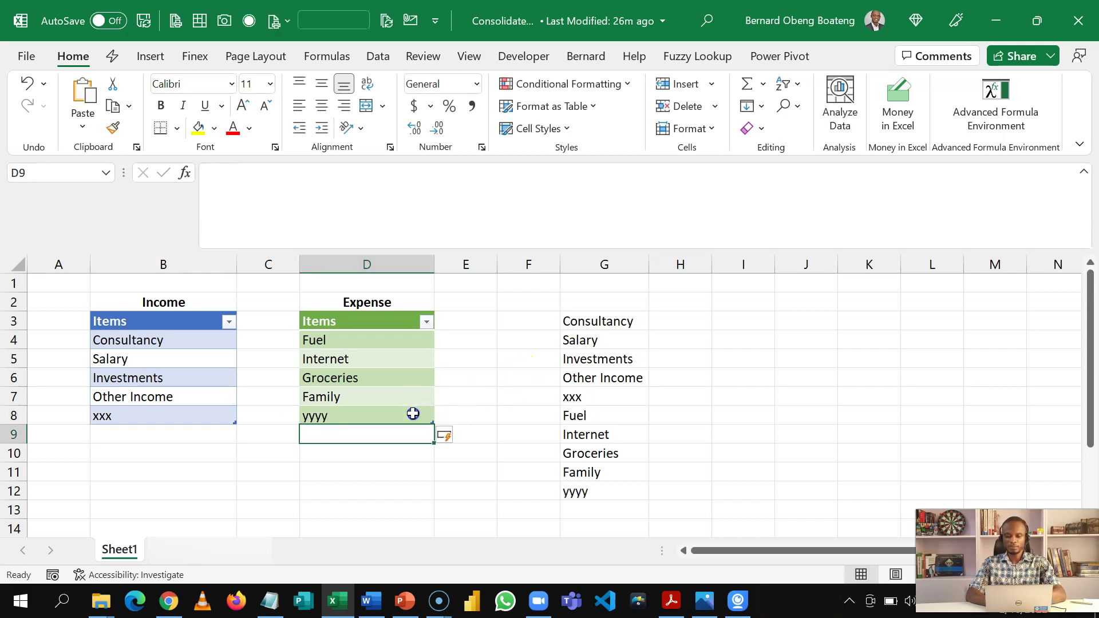
Examine the complete IFERROR formula in G3 without changing it
double_click(695, 245)
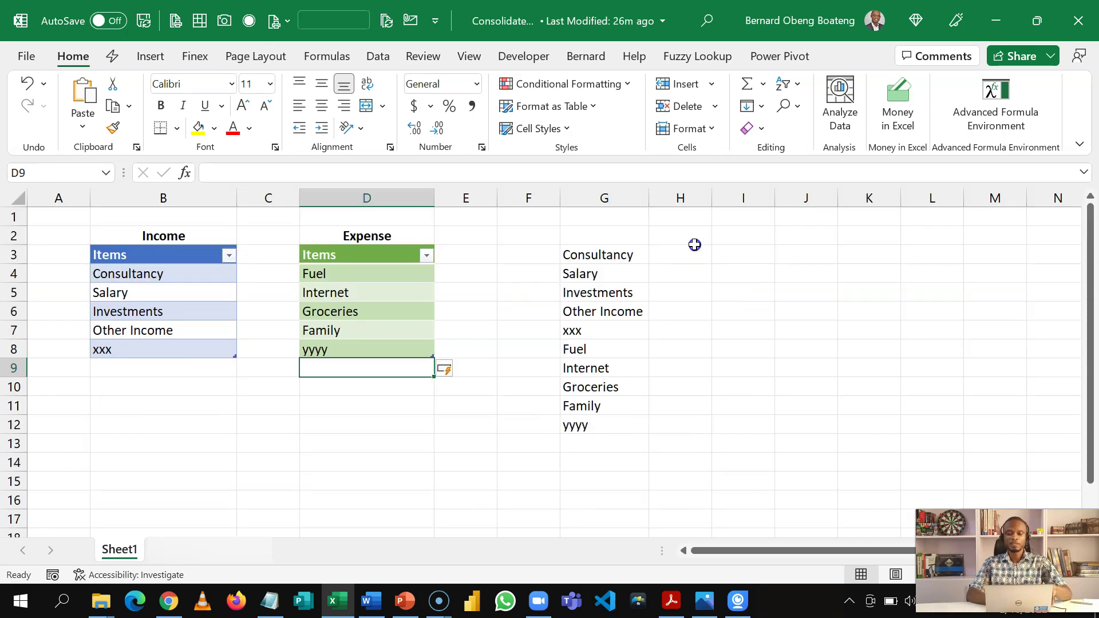
left_click(619, 260)
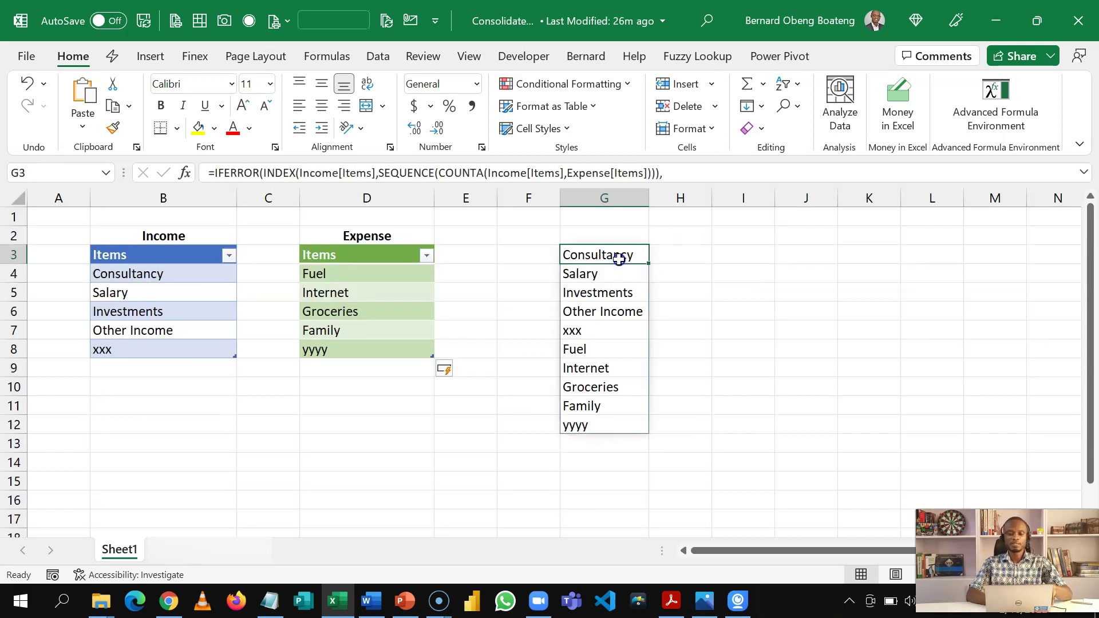
double_click(967, 201)
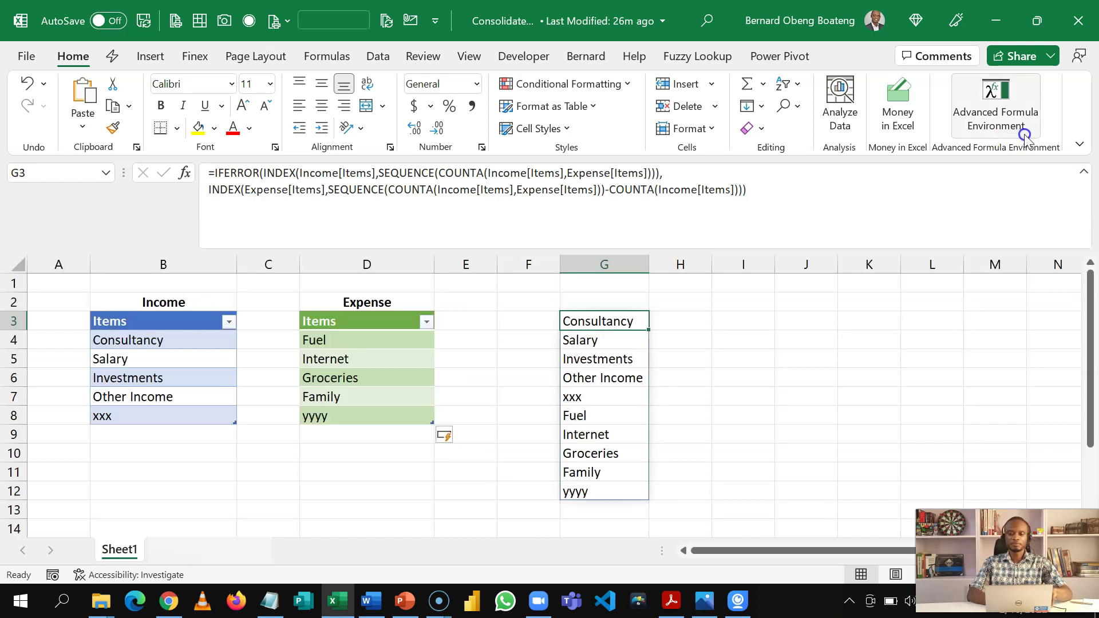
left_click(844, 181)
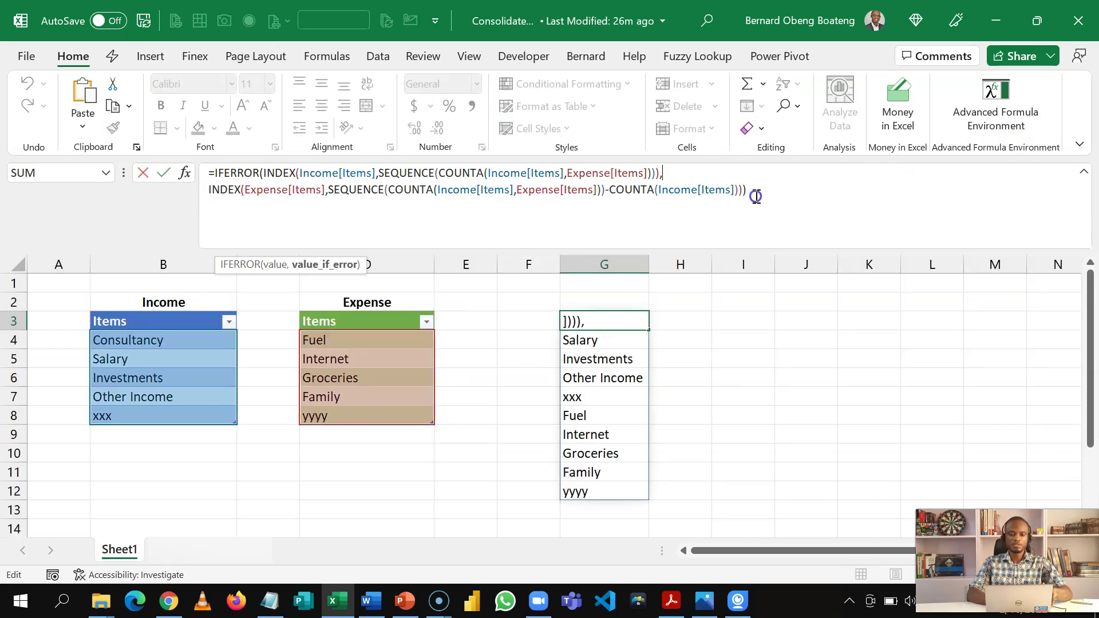
left_click_drag(756, 197, 217, 173)
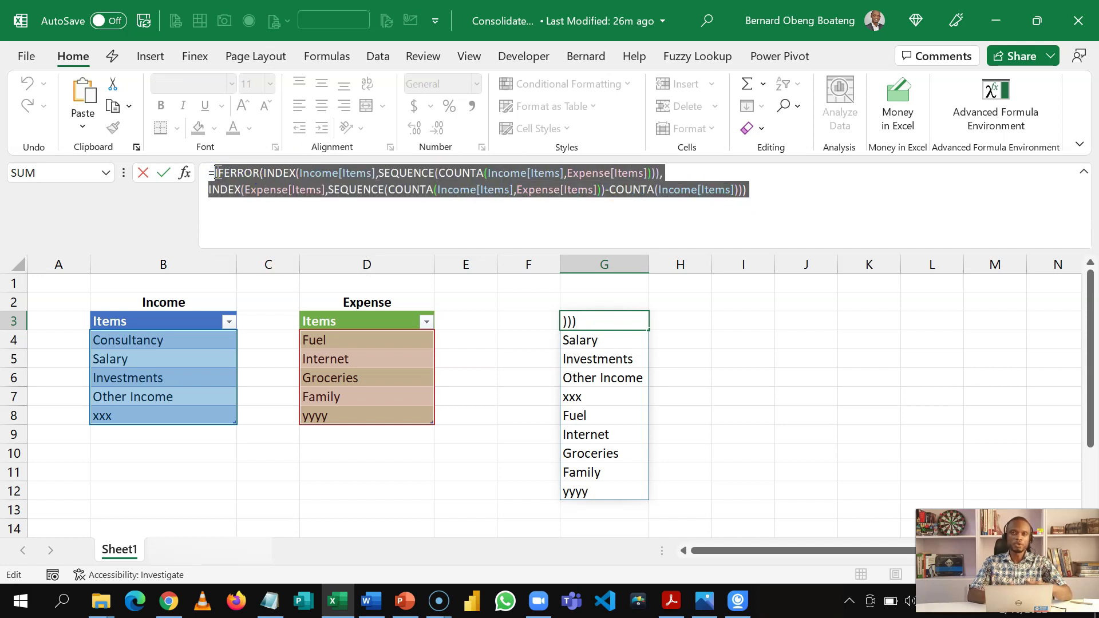
key("Escape")
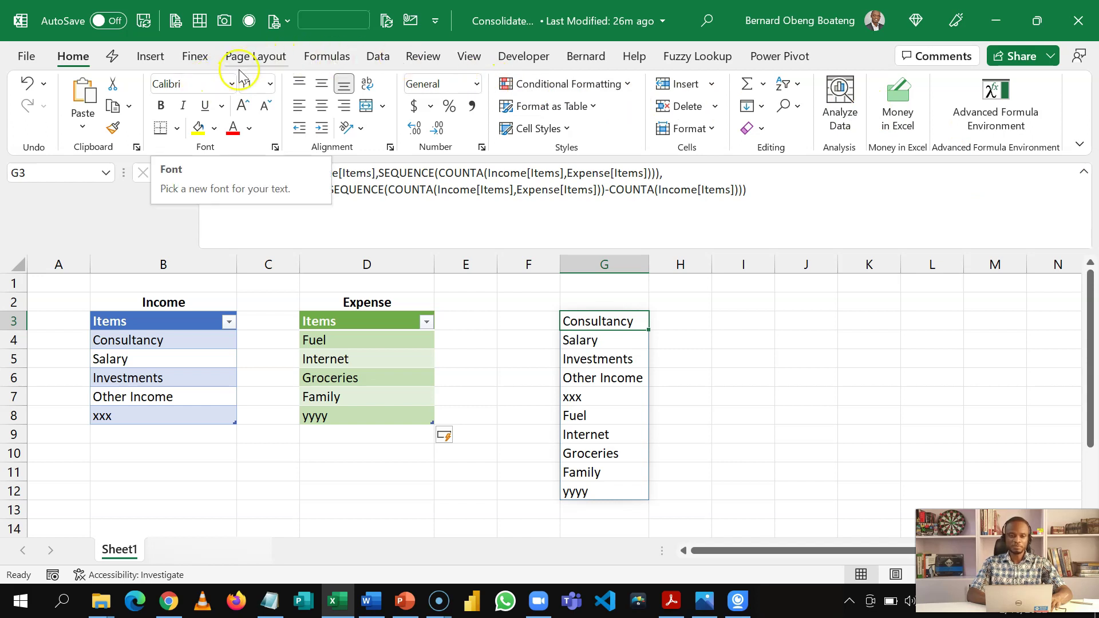
Check the options for getting add-ins
left_click(155, 57)
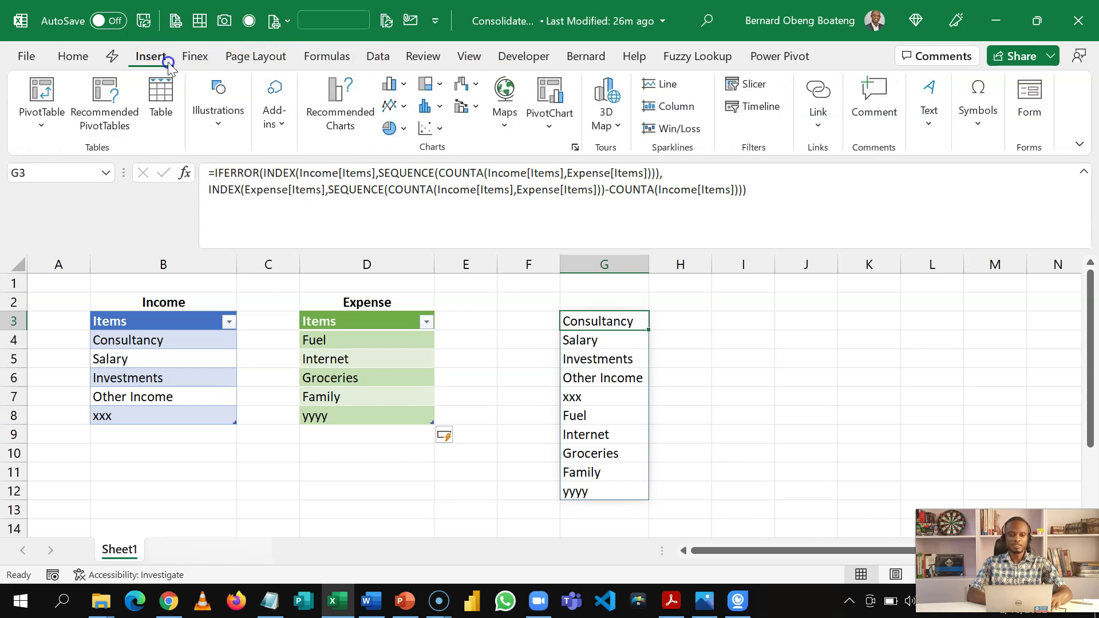
left_click(269, 119)
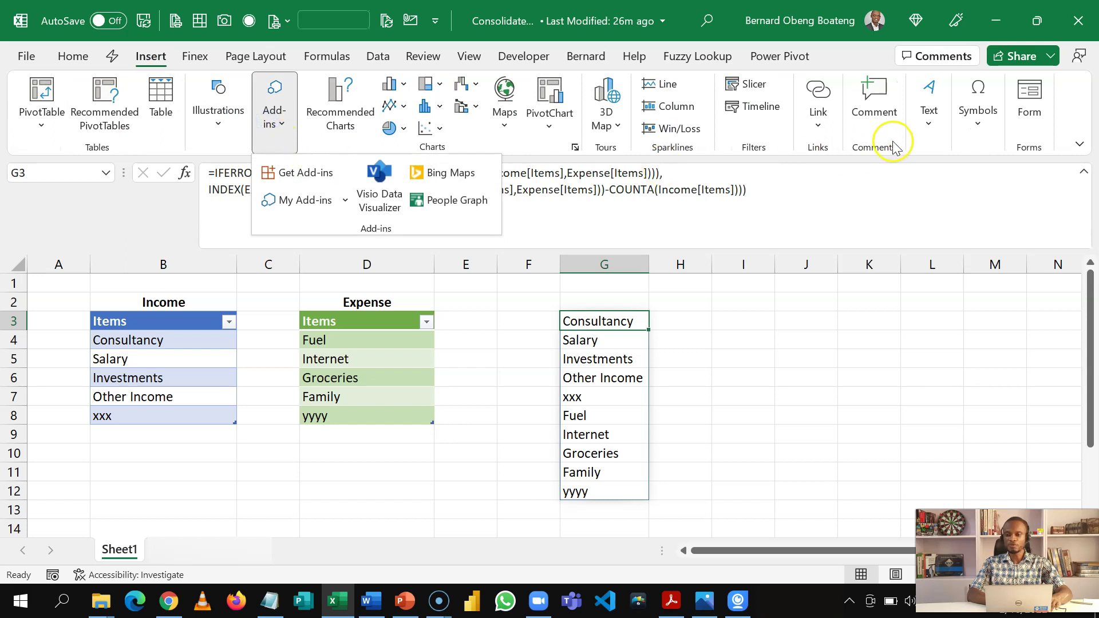
left_click(89, 60)
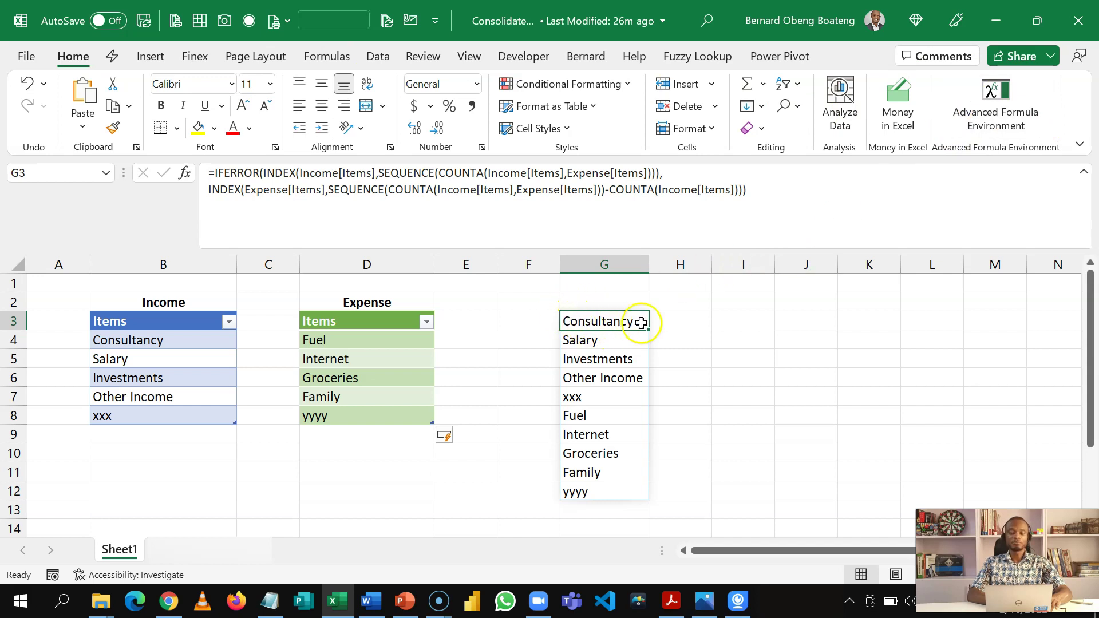
Begin wrapping G3's IFERROR formula in a LAMBDA with parameters ListA and ListB, keeping the IFERROR on its own line
left_click(624, 323)
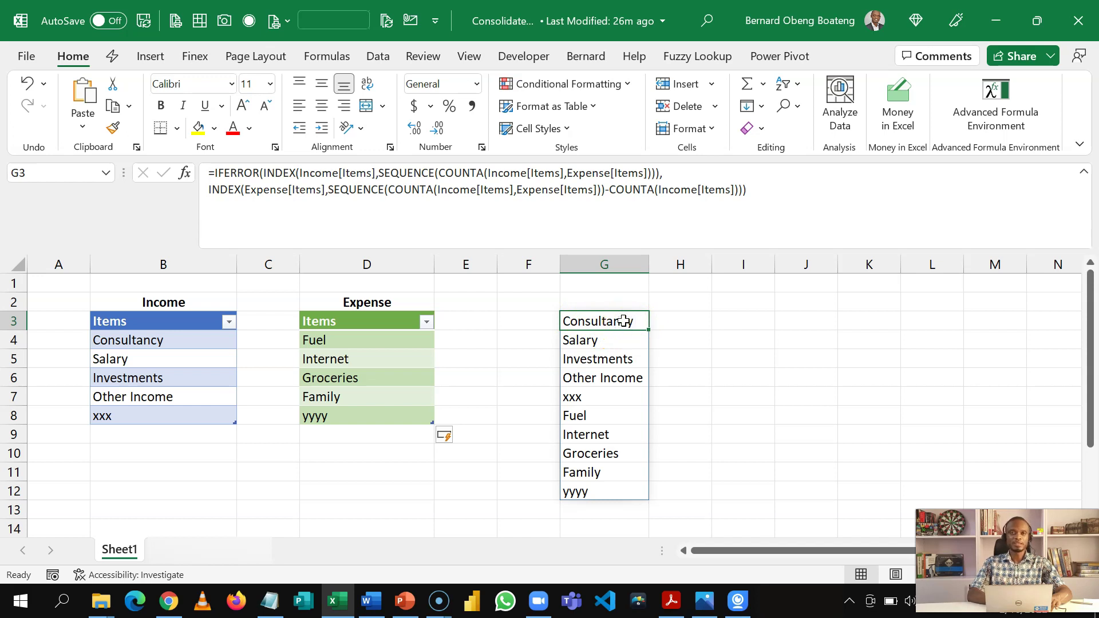
left_click(215, 173)
key("alt+Return")
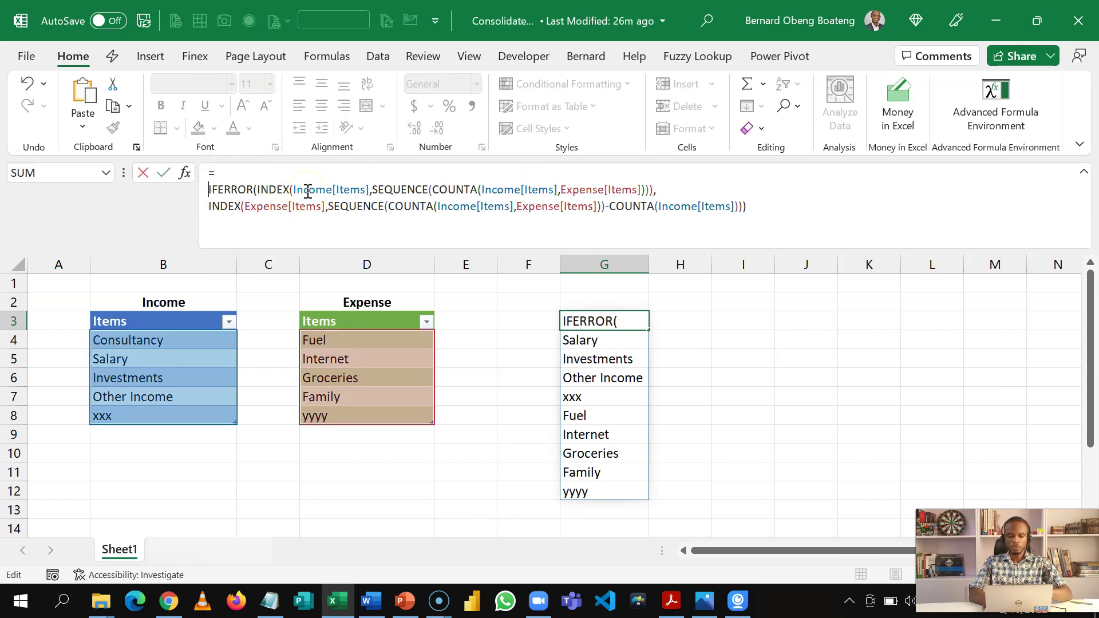
left_click(303, 177)
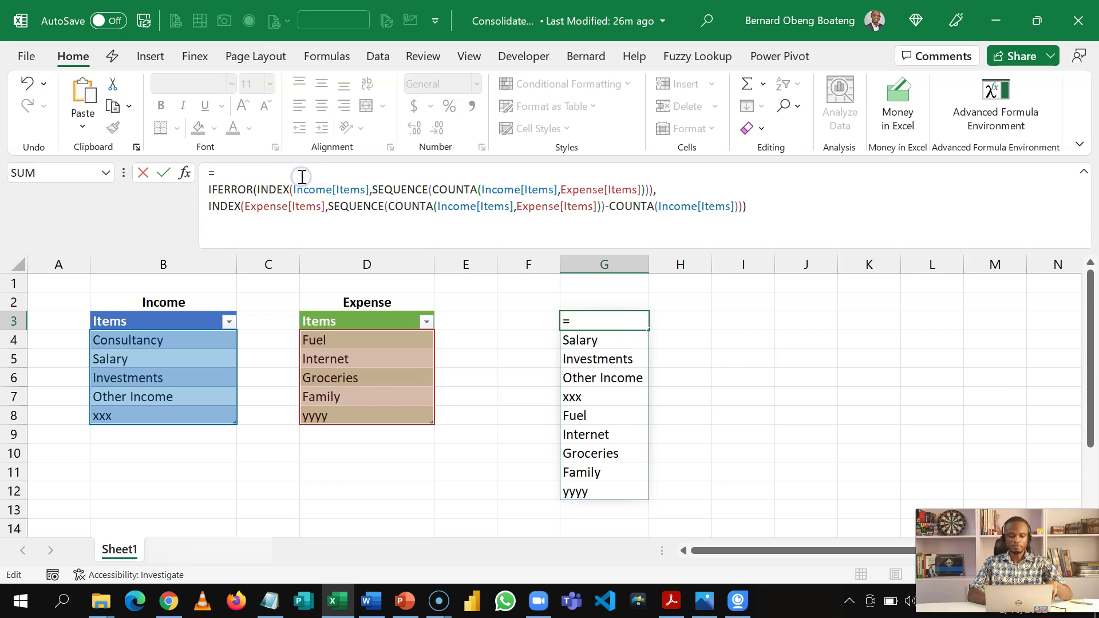
type("LA")
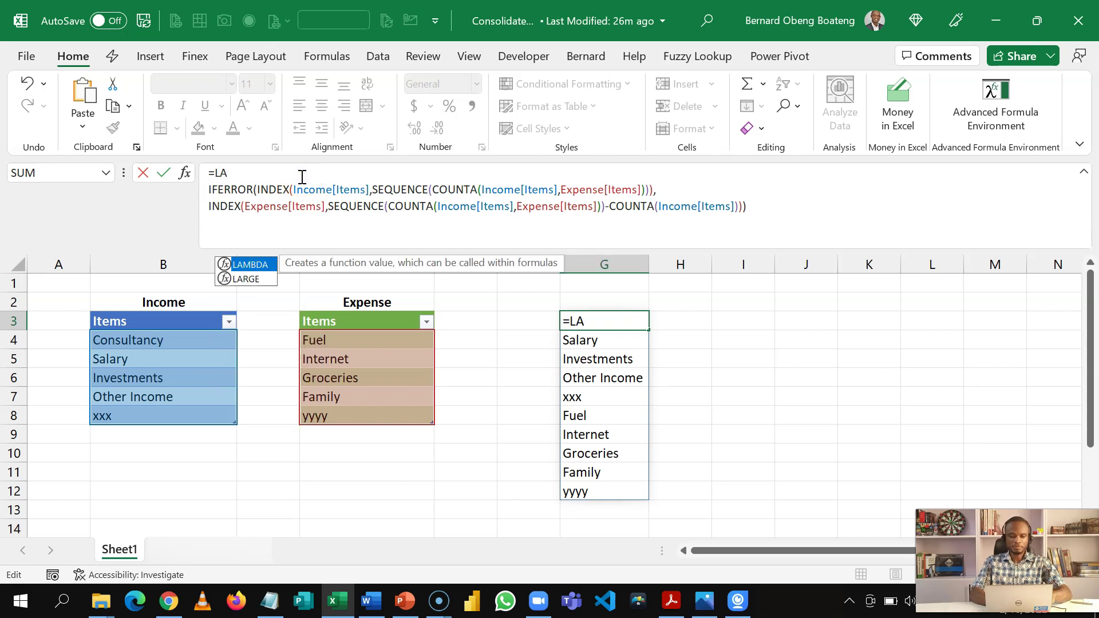
key("Tab")
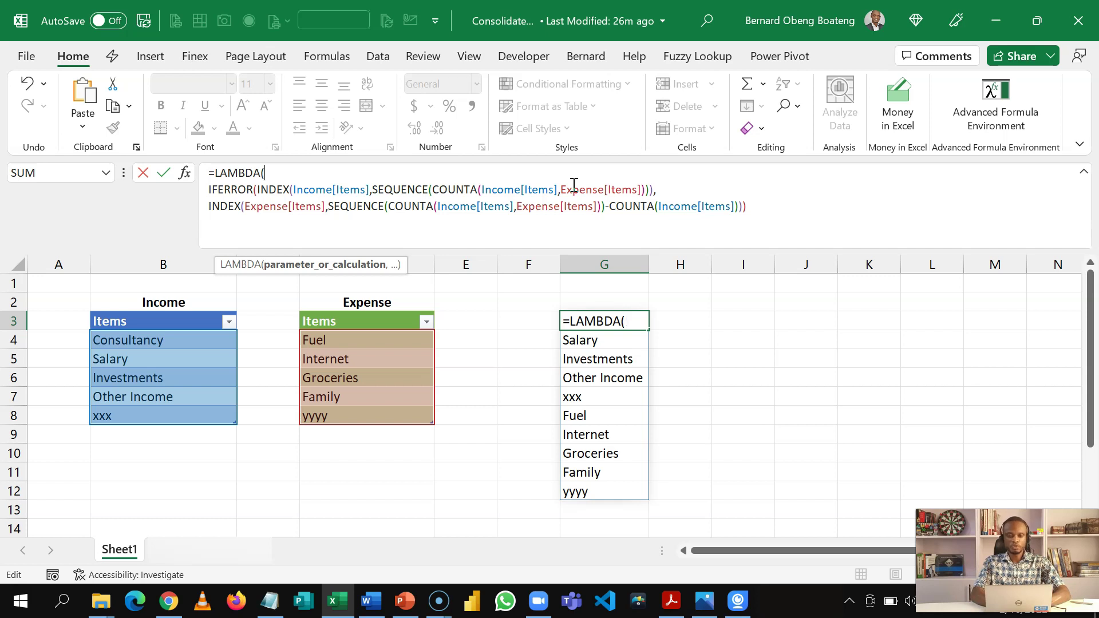
type("is")
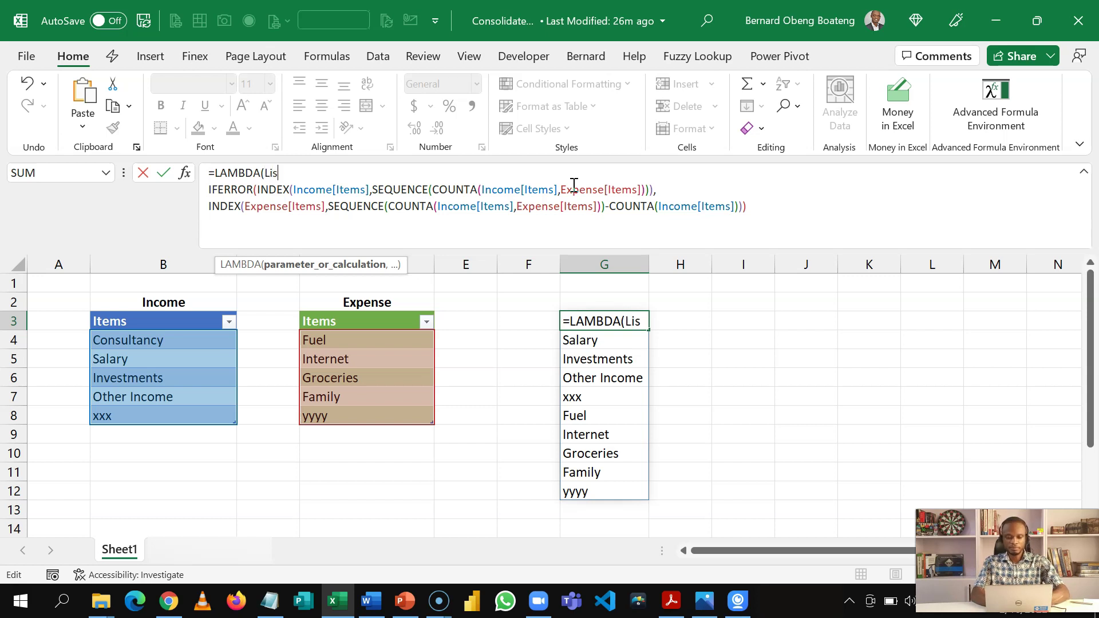
type("tA,ListA,Li")
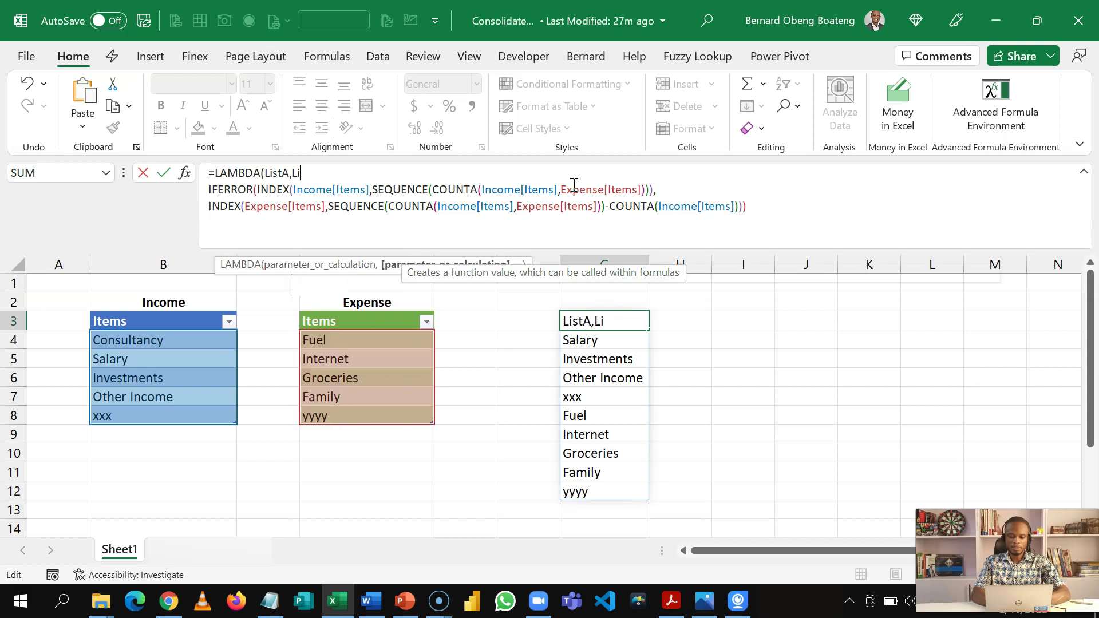
type("stB")
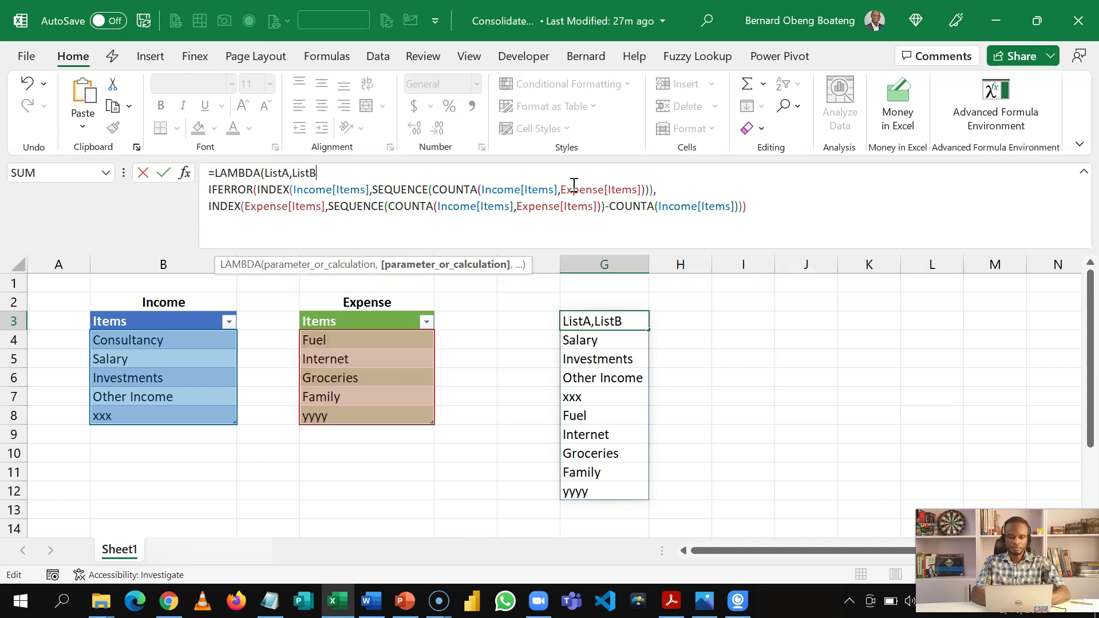
type(",")
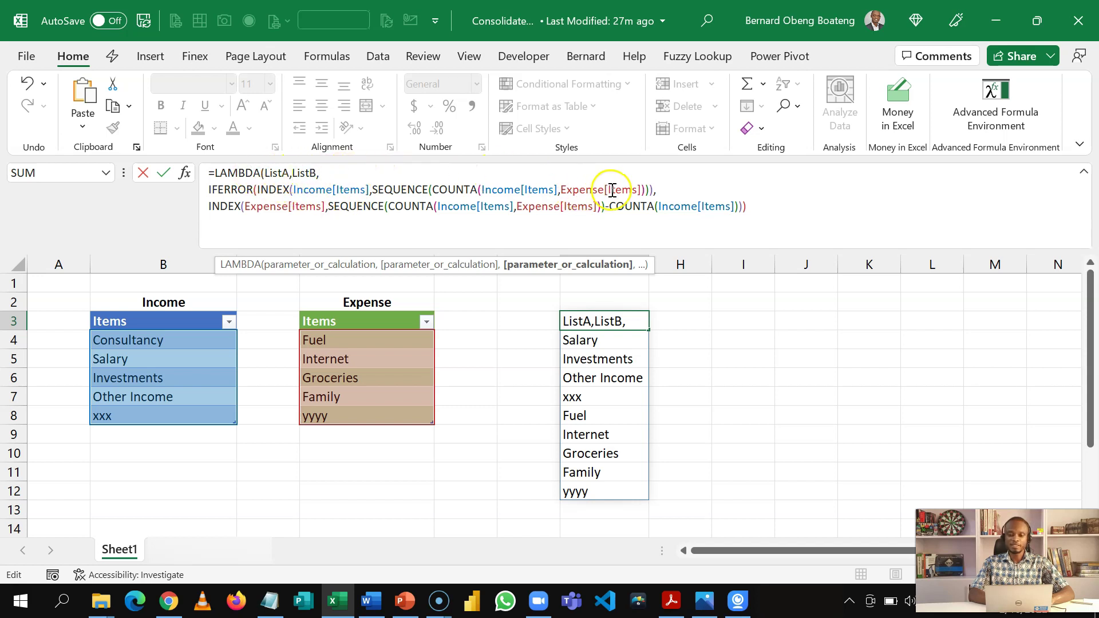
Replace every Income[Items] reference in G3's formula with ListA and add the closing parenthesis of the LAMBDA
double_click(286, 173)
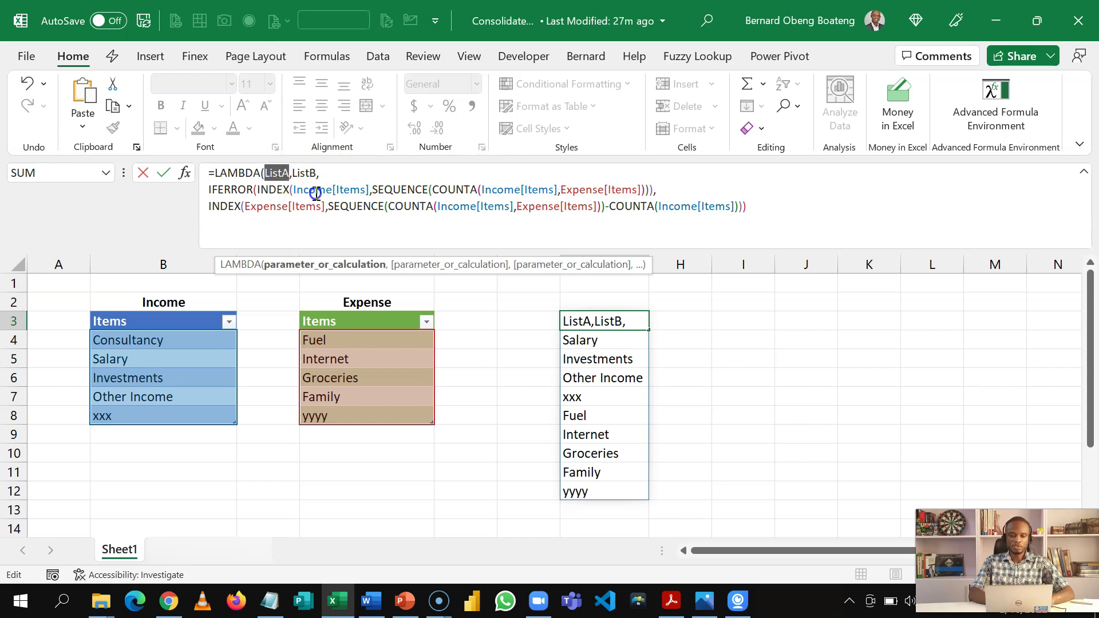
left_click_drag(369, 192, 294, 189)
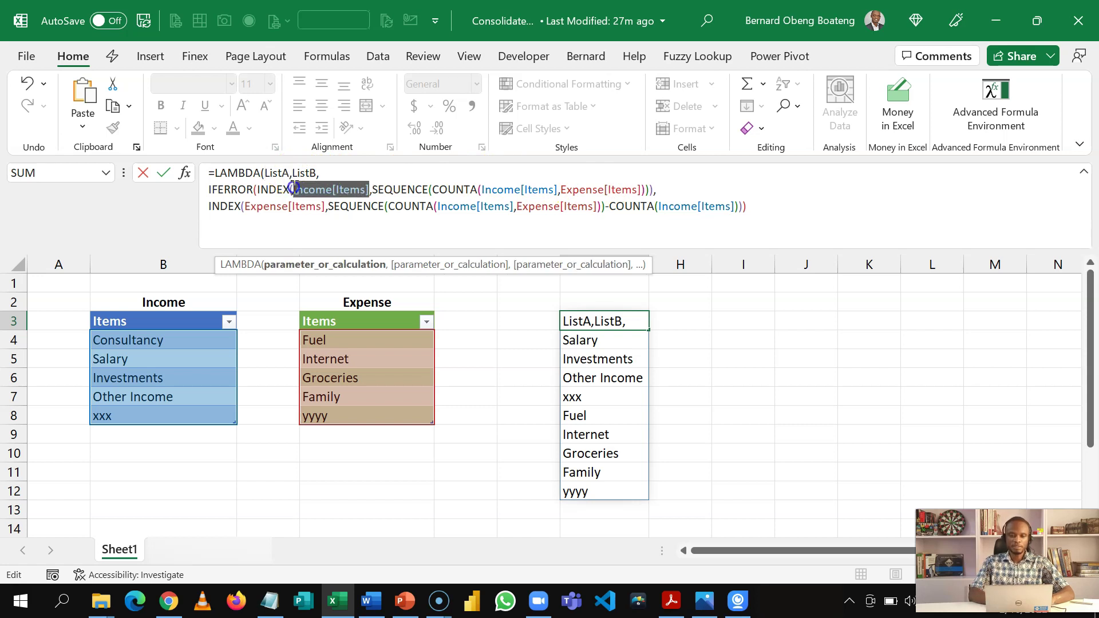
type("ListA")
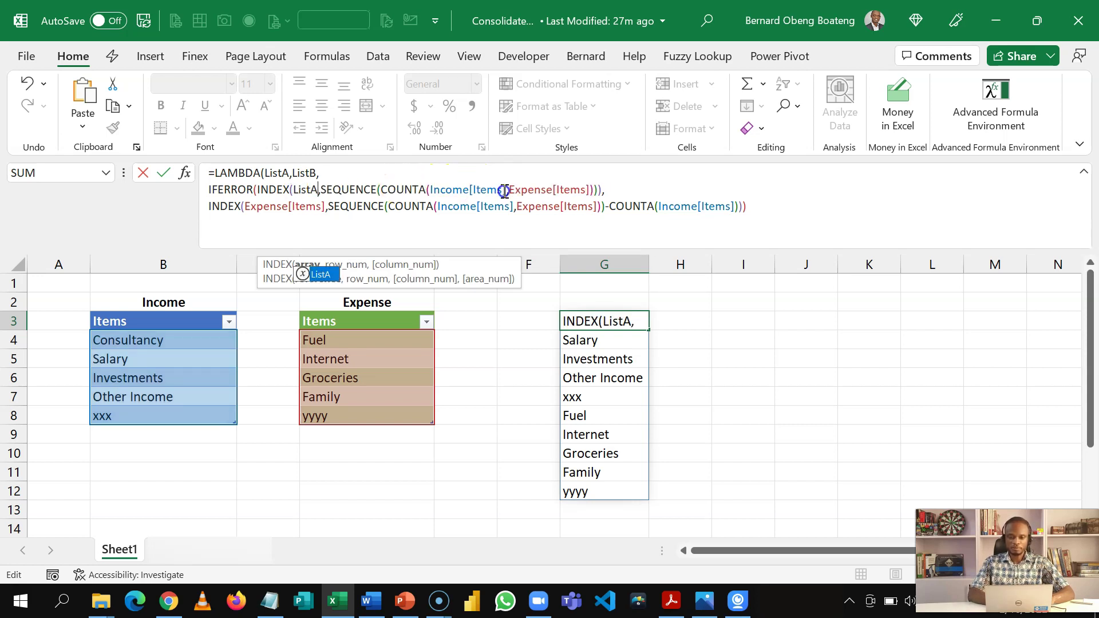
mouse_move(504, 191)
left_mouse_down()
mouse_move(429, 190)
mouse_move(514, 207)
left_mouse_up()
type("ListA")
type("ListA")
left_click_drag(681, 206, 607, 206)
type("ListA")
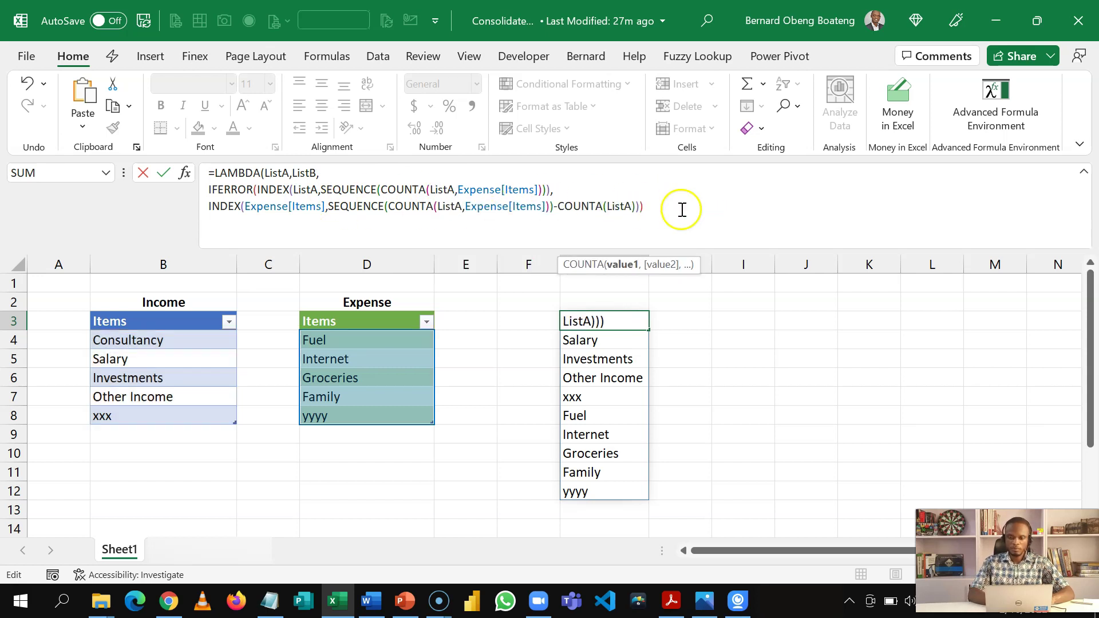
left_click(682, 210)
type(")")
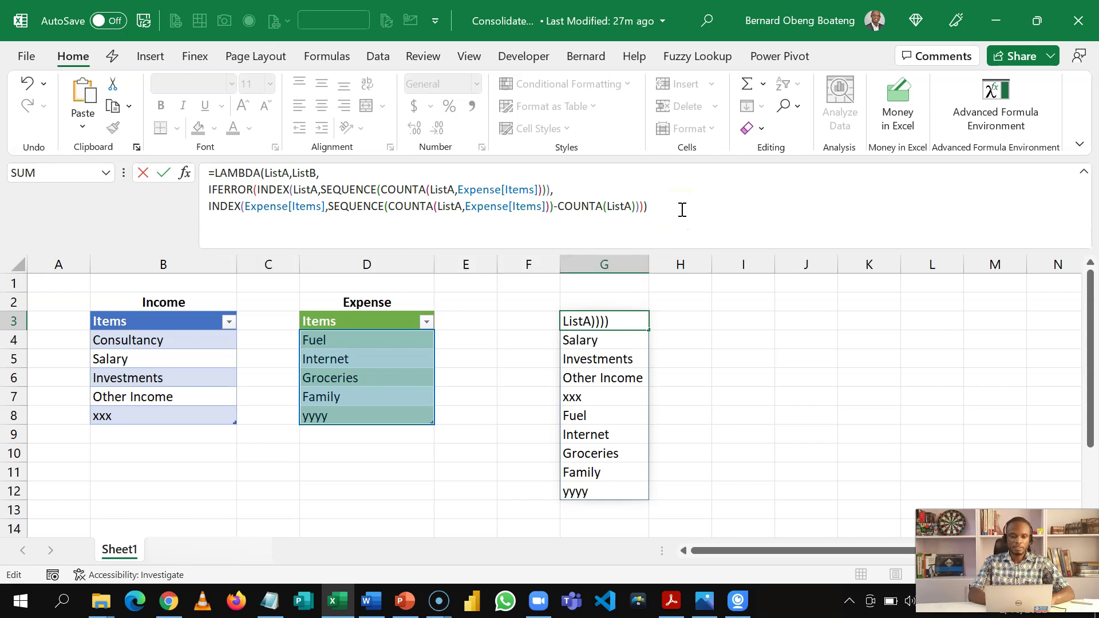
Replace the Expense[Items] reference in the first COUNTA of the LAMBDA formula with ListB
left_click(398, 213)
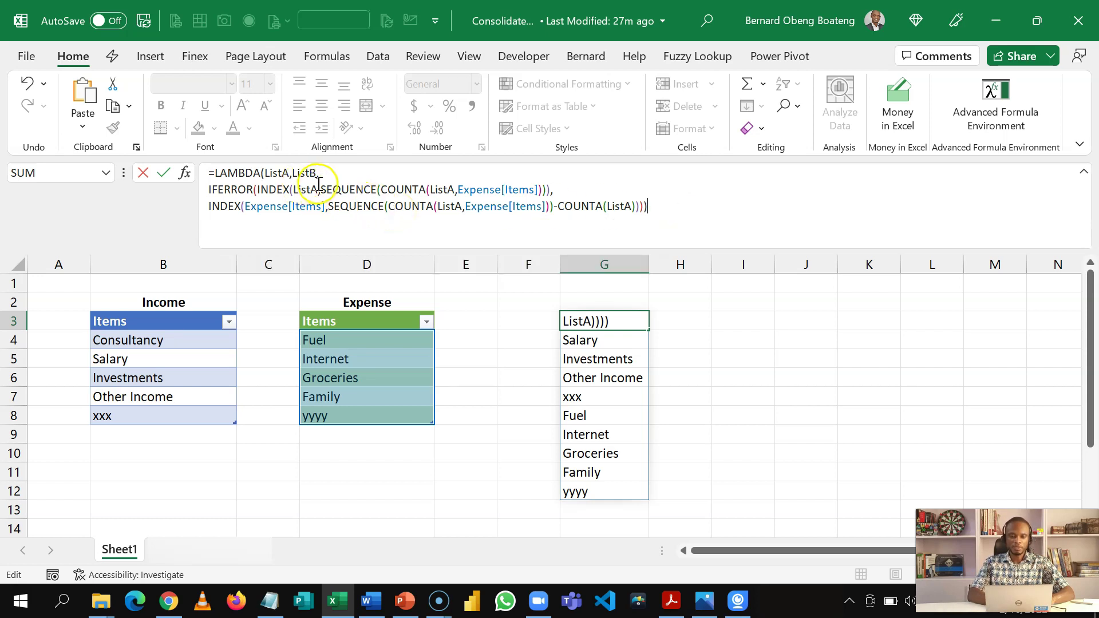
left_click_drag(539, 190, 467, 189)
type("ListA")
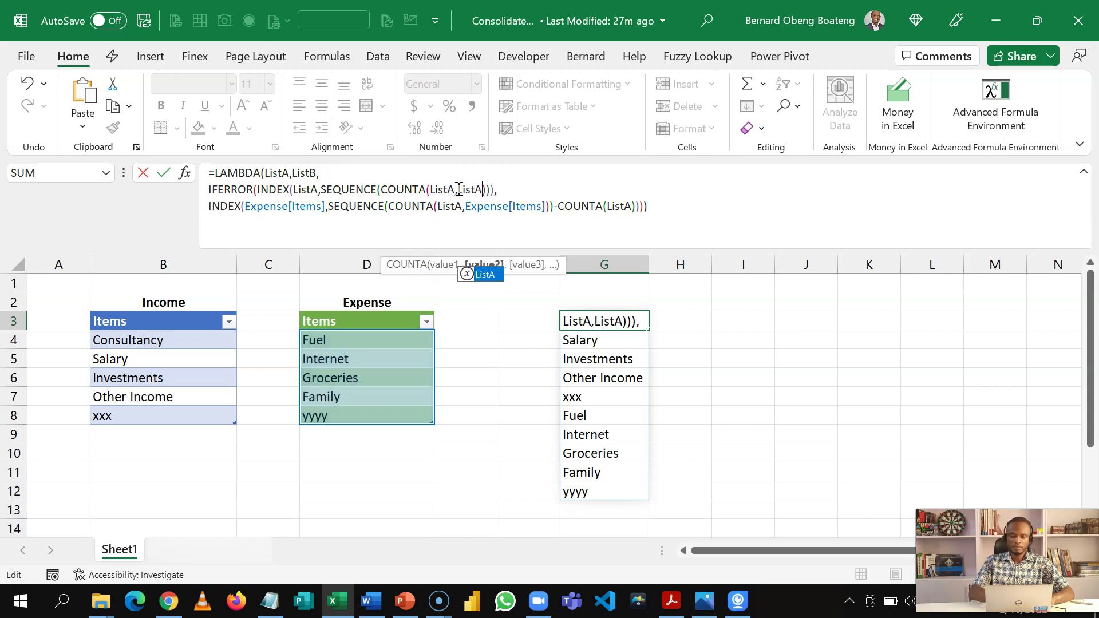
key("BackSpace")
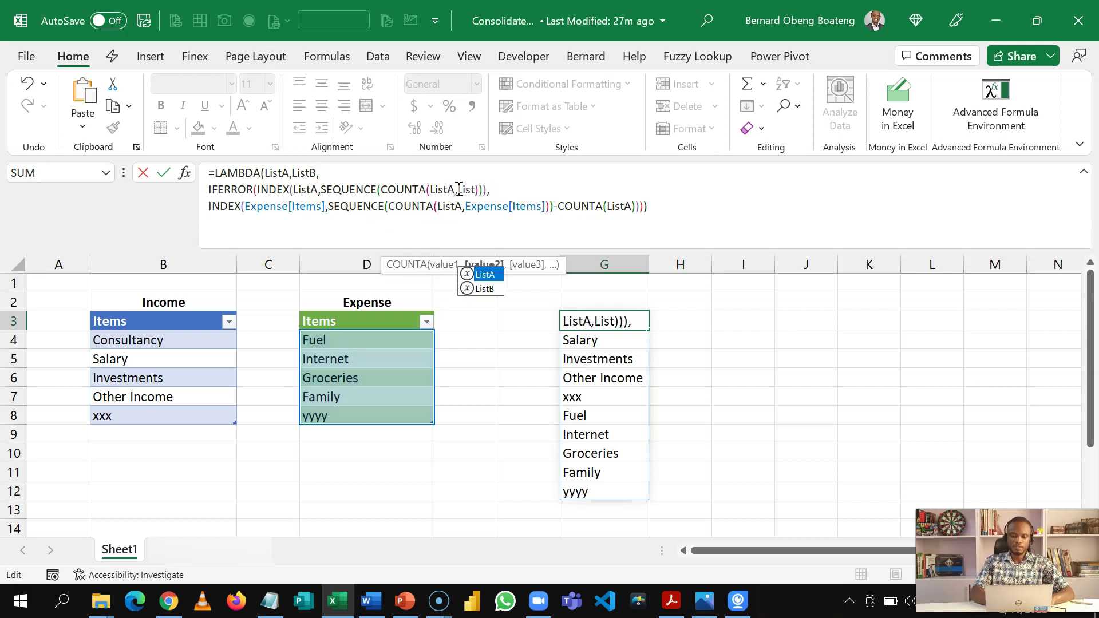
type("B")
Replace both Expense[Items] references in the second INDEX of the LAMBDA formula with ListB
left_click_drag(327, 207, 247, 207)
type("List")
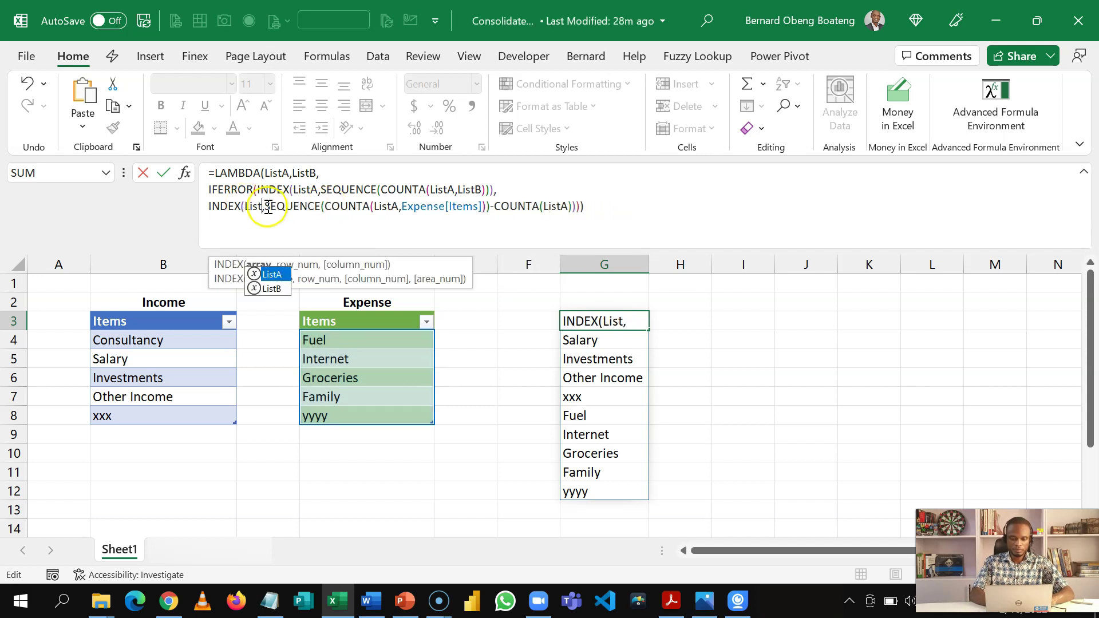
type("B")
left_click(491, 208)
key("BackSpace")
key("BackSpace")
key("BackSpace")
key("BackSpace")
key("BackSpace")
key("BackSpace")
key("BackSpace")
key("BackSpace")
key("BackSpace")
key("BackSpace")
key("BackSpace")
key("BackSpace")
key("BackSpace")
key("BackSpace")
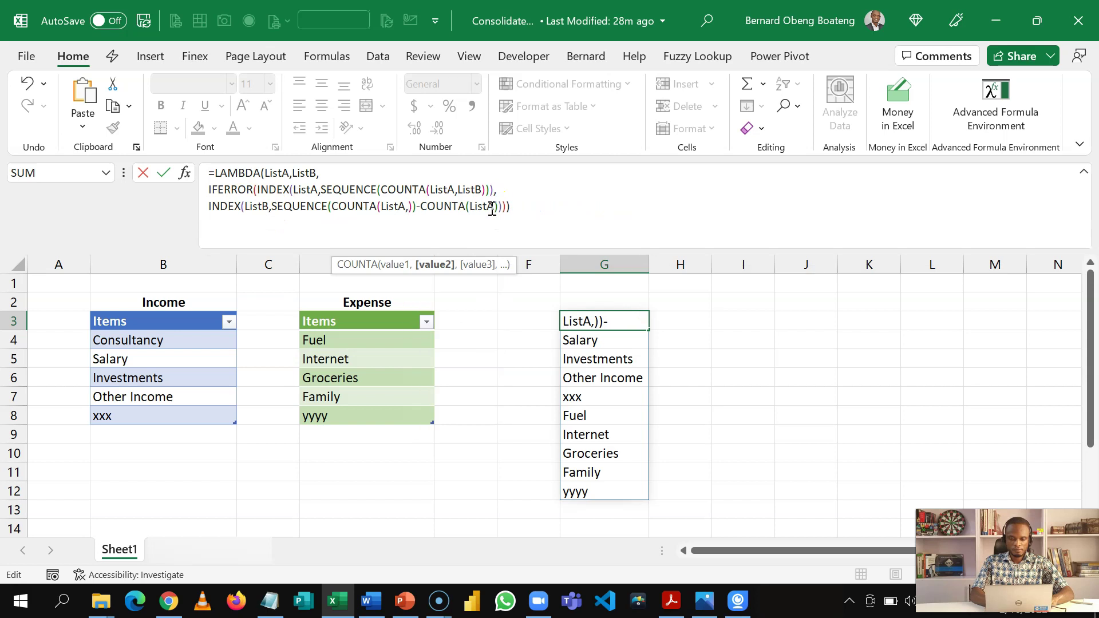
type("ListB")
Call the LAMBDA in G3 with the arguments (Income[Items],Expense[Items]) and enter the formula
left_click(569, 209)
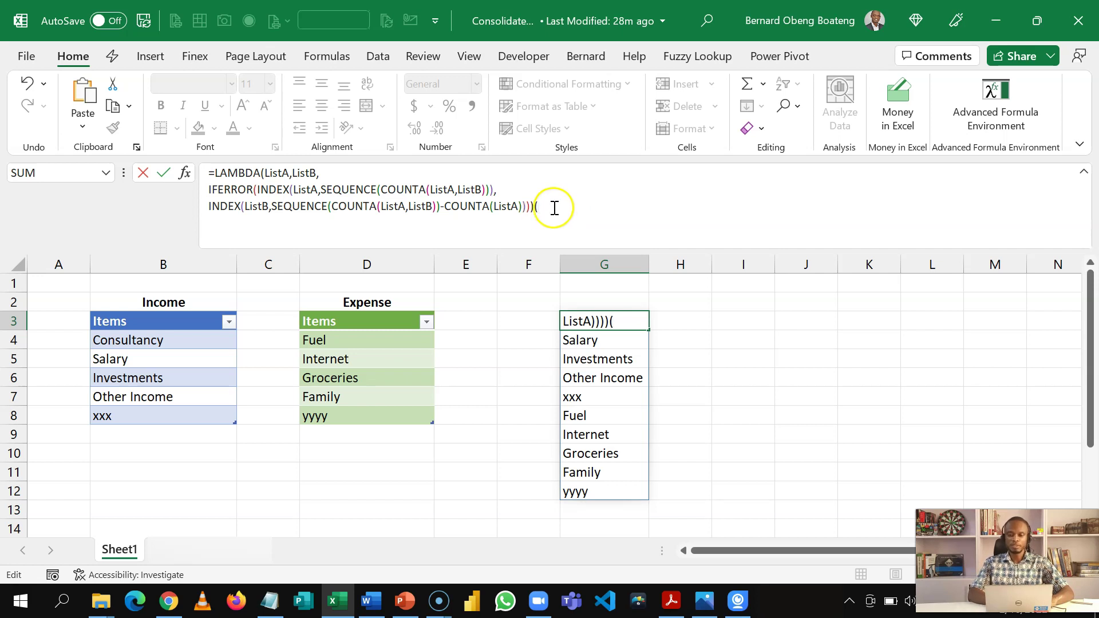
left_click(197, 309)
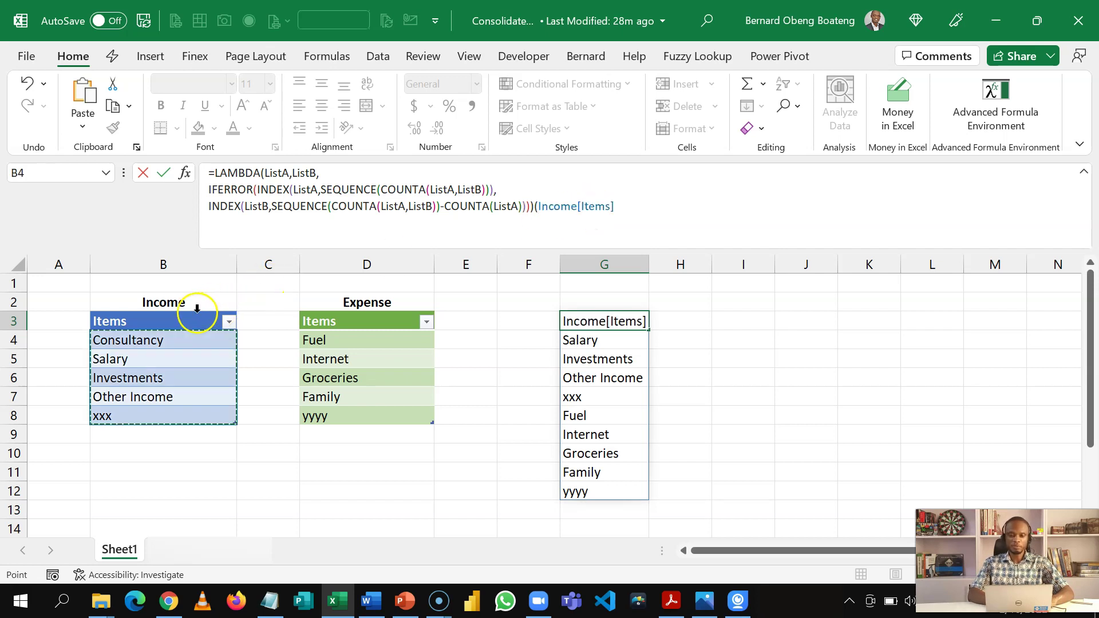
type(",")
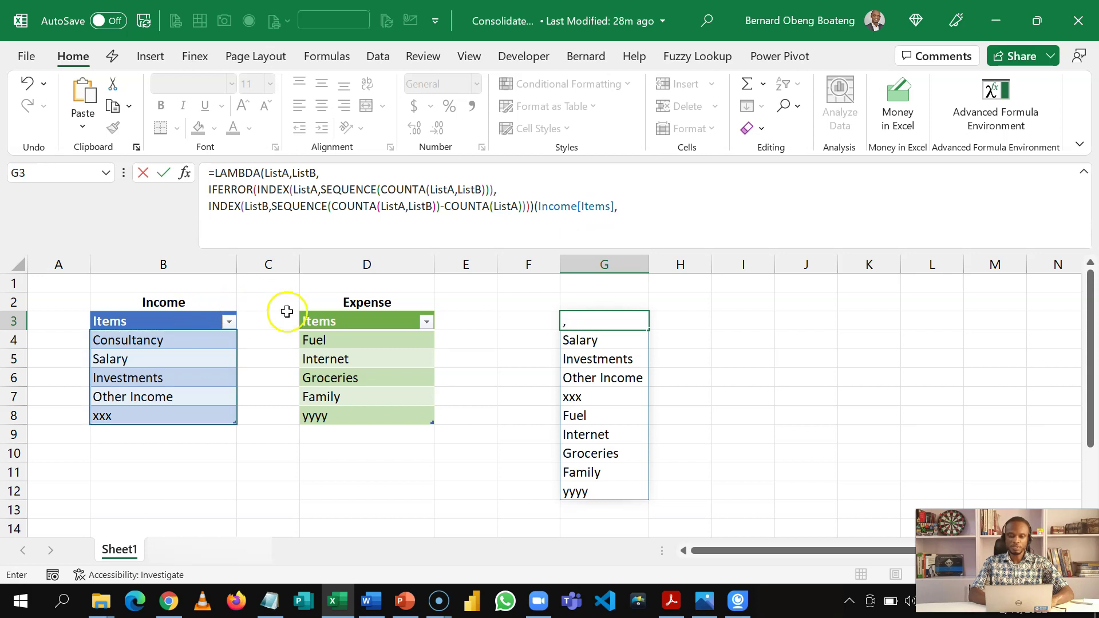
left_click(355, 310)
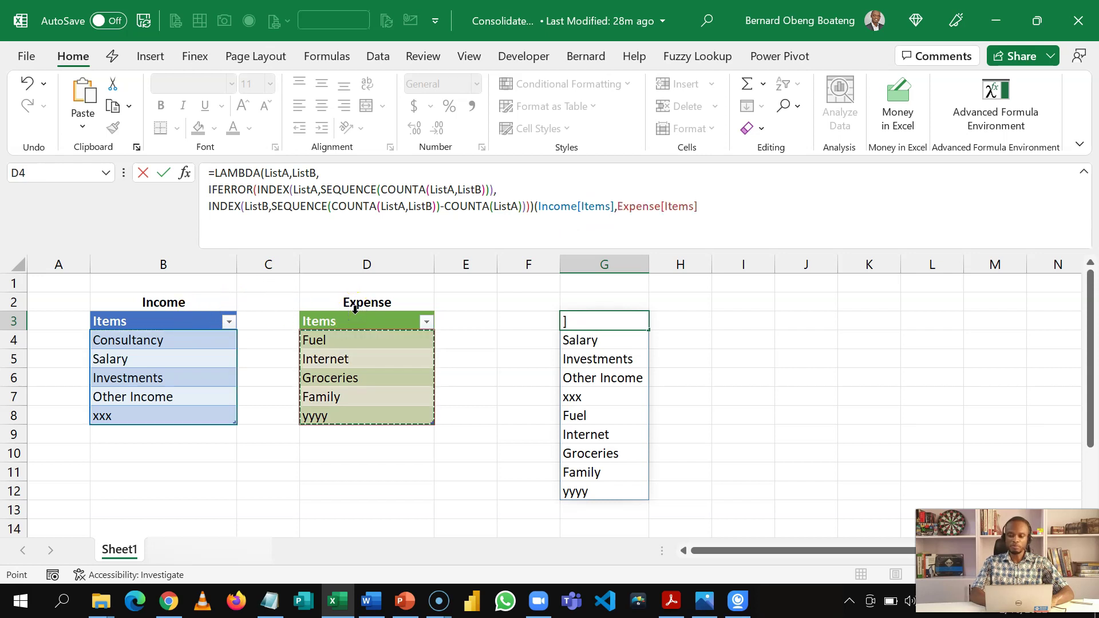
type(")")
key("Return")
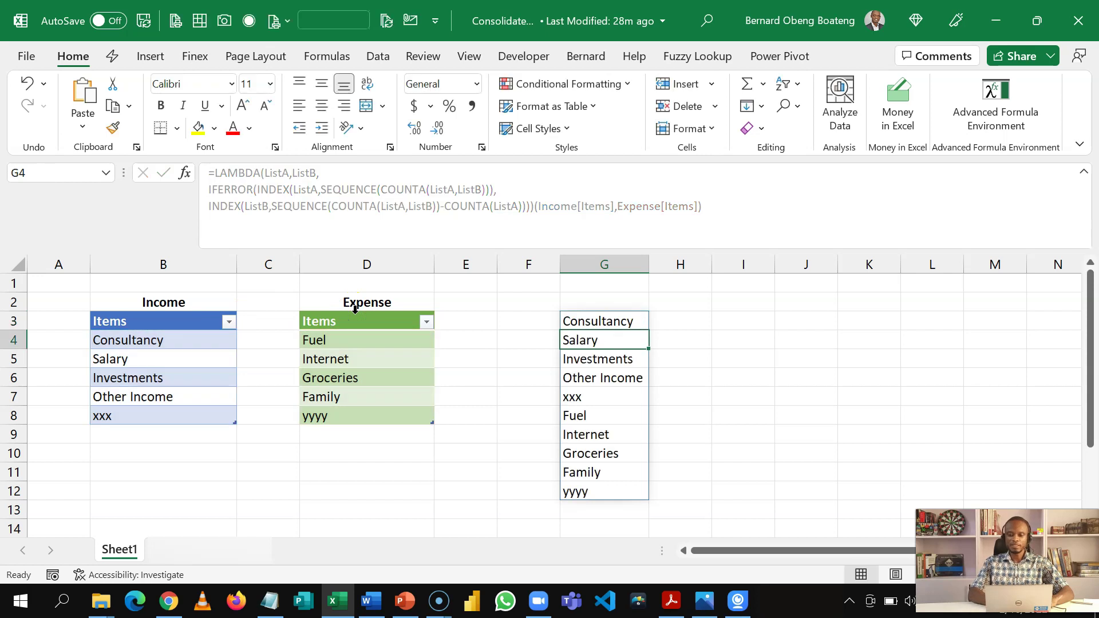
Copy the LAMBDA definition from G3's formula, leaving out the equals sign and the trailing call arguments
left_click(575, 318)
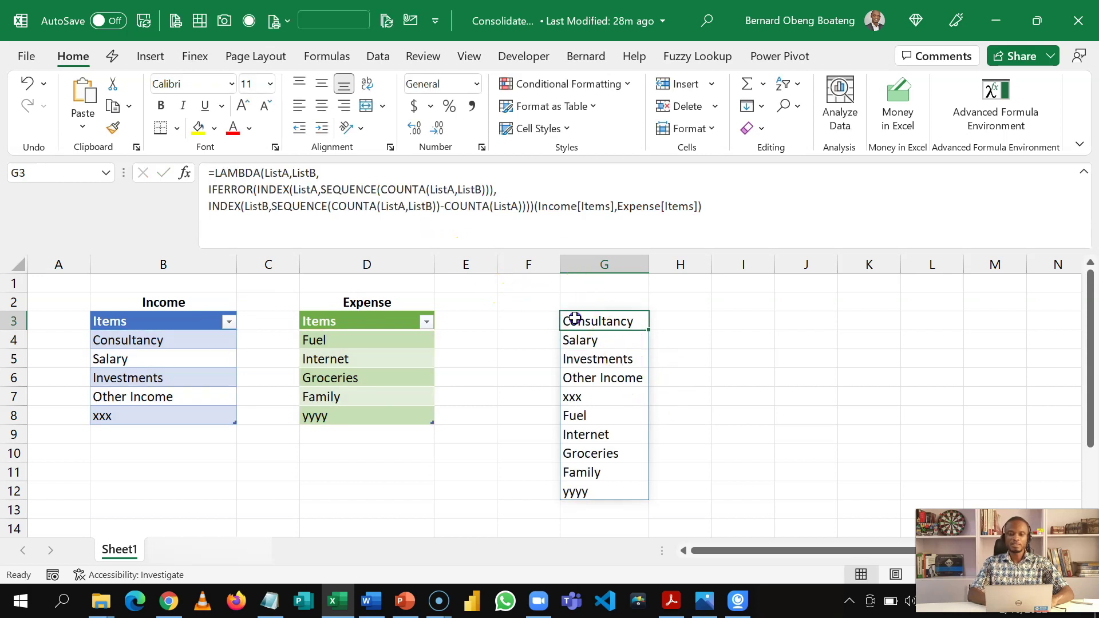
left_click(534, 207)
left_click_drag(535, 206, 219, 174)
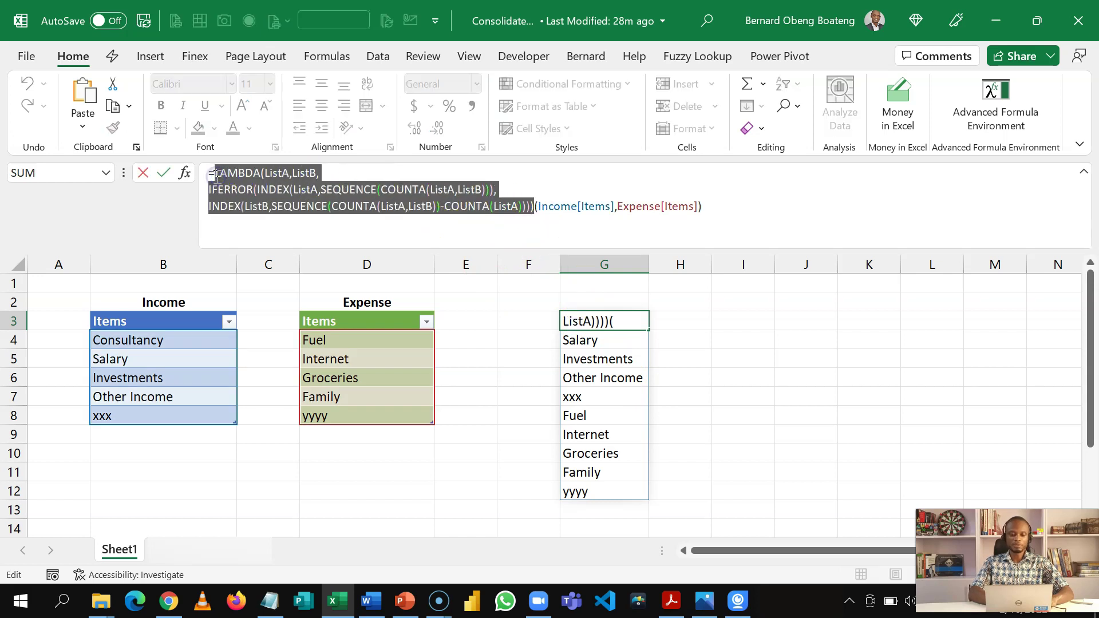
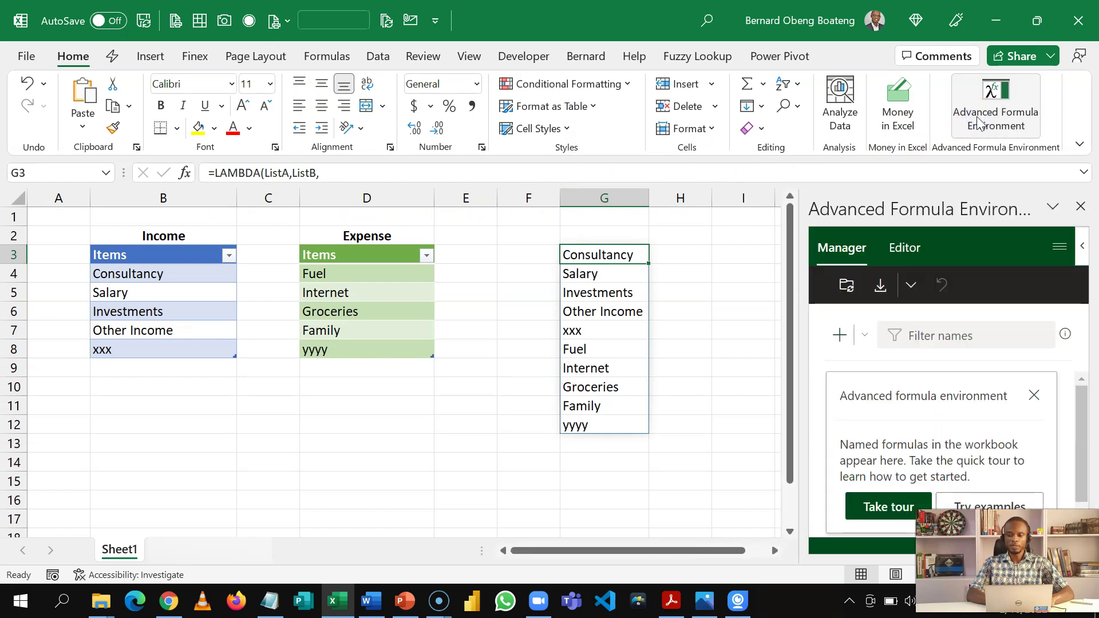
Float and enlarge the Advanced Formula Environment pane over the sheet, and go through its quick tour and dismiss the welcome card
left_click_drag(934, 203, 320, 81)
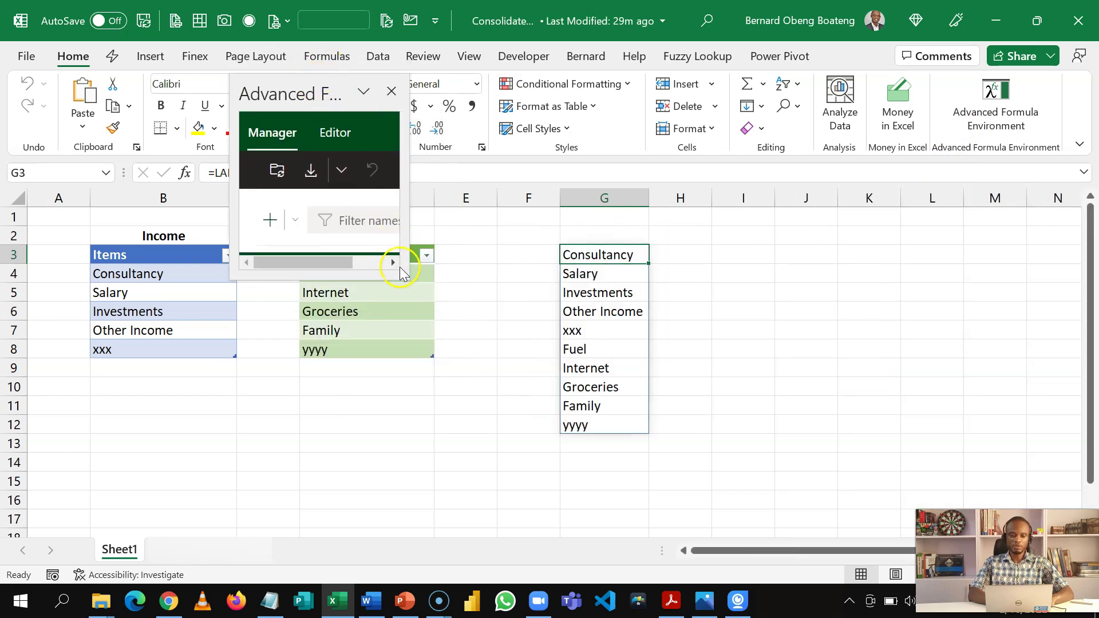
left_click_drag(406, 277, 736, 491)
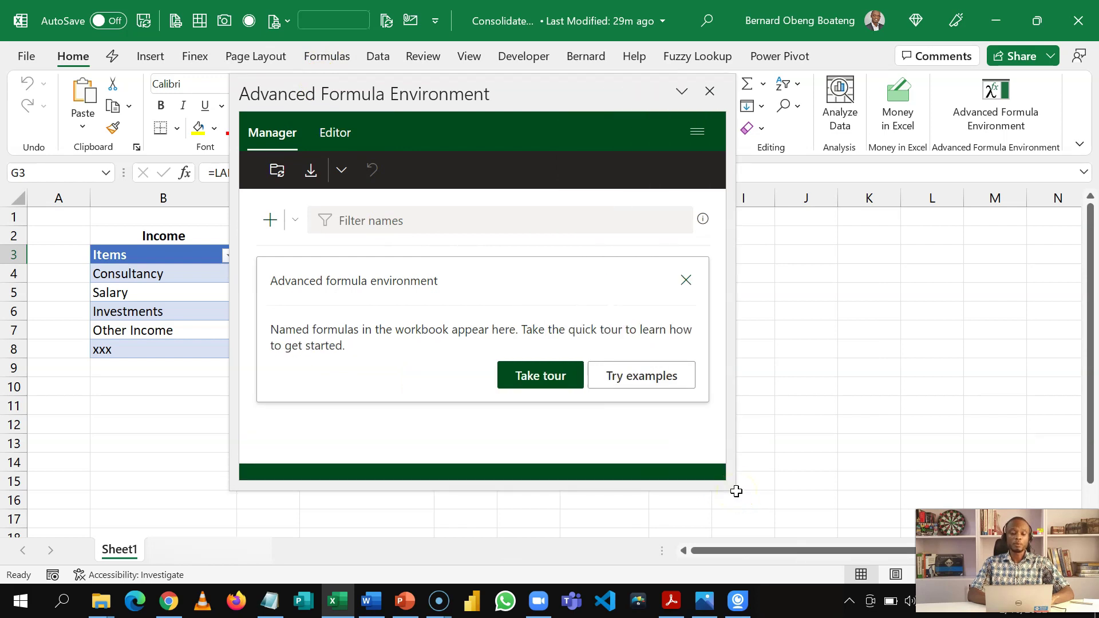
left_click(523, 387)
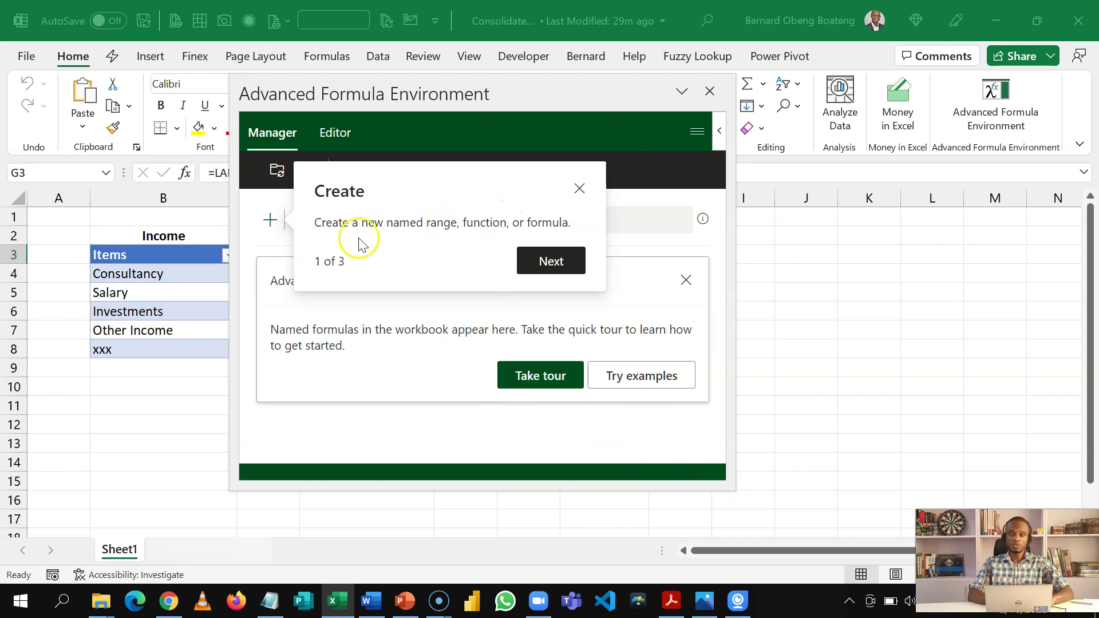
left_click(540, 263)
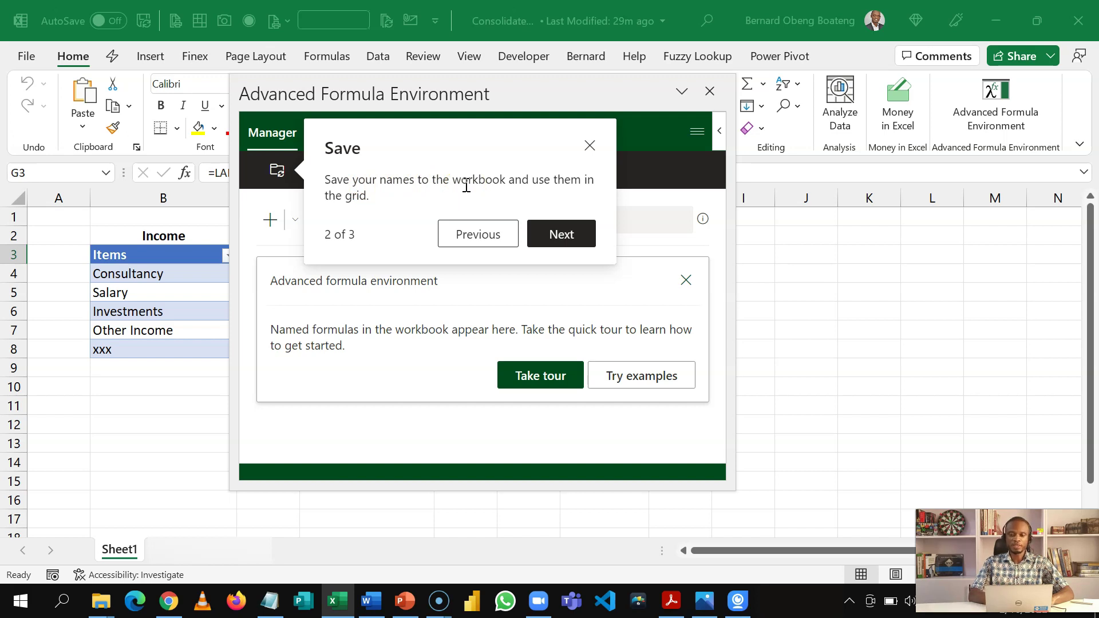
left_click(552, 226)
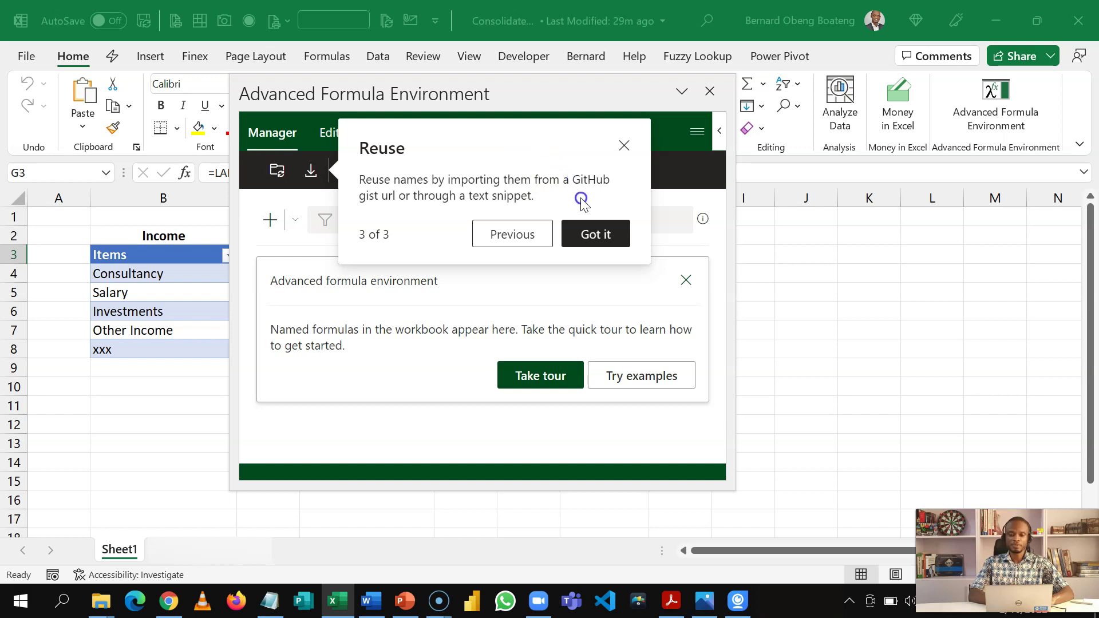
left_click(590, 232)
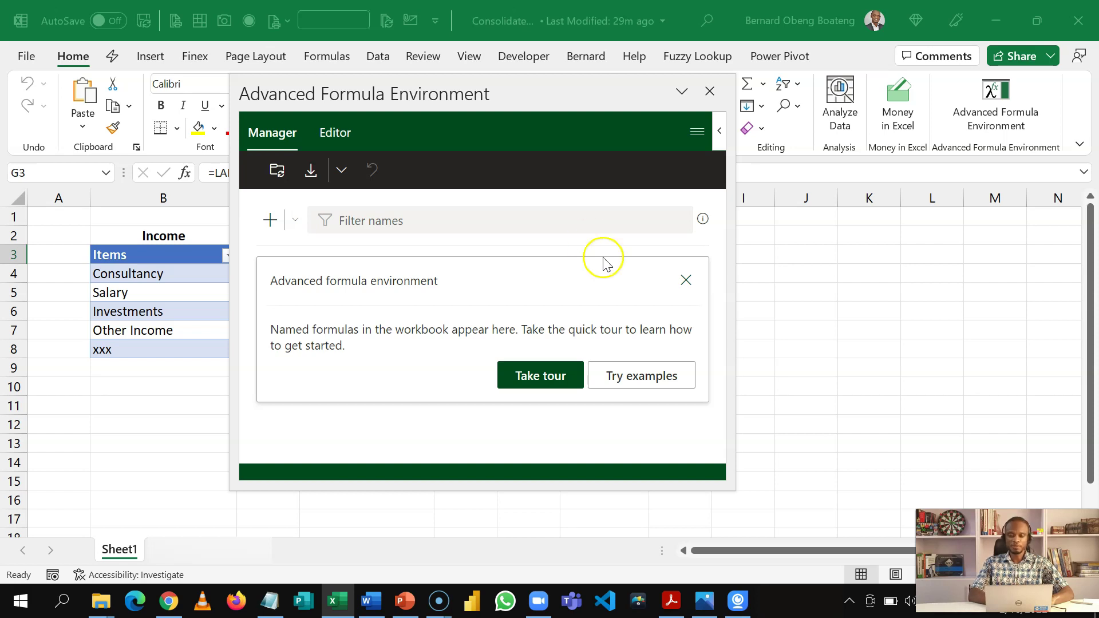
left_click(687, 280)
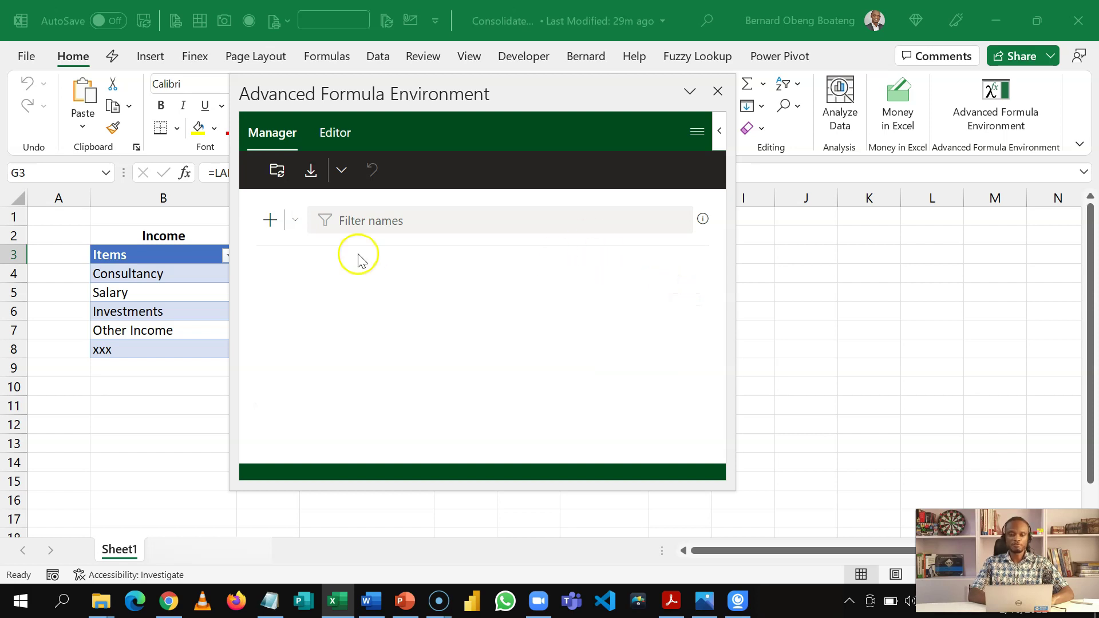
Add a named formula JOIN that refers to the copied LAMBDA definition
left_click(269, 221)
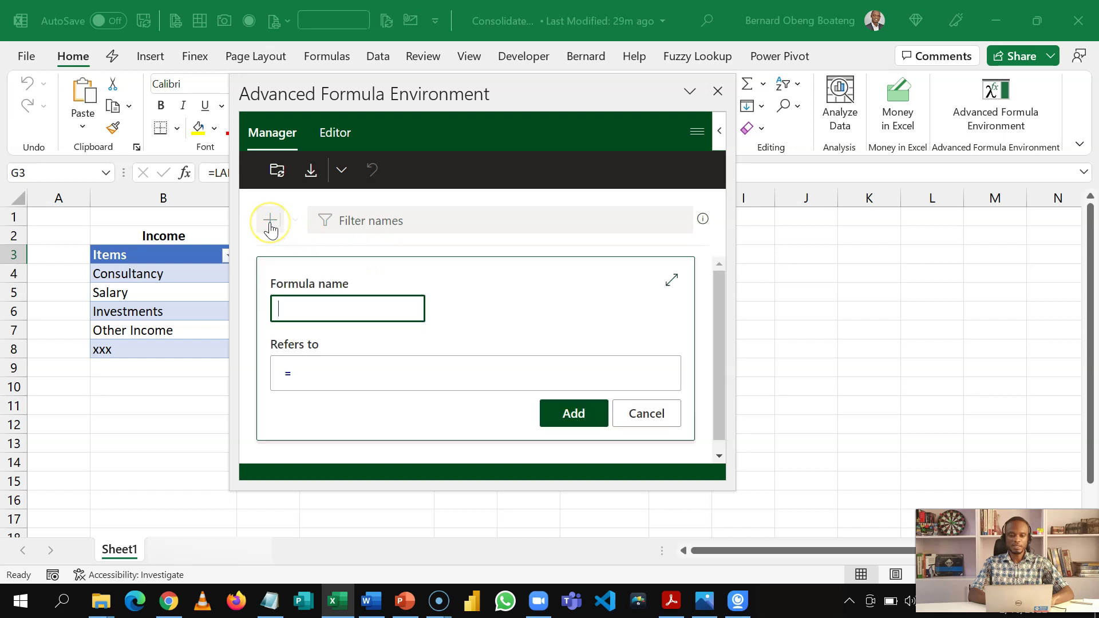
type("JOIN")
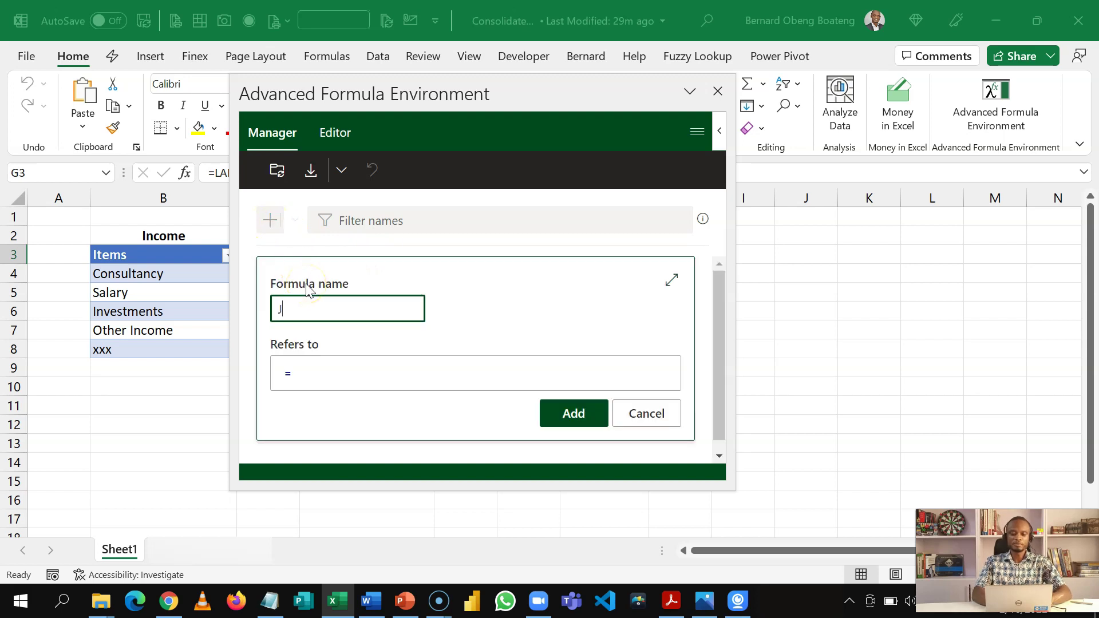
left_click(315, 377)
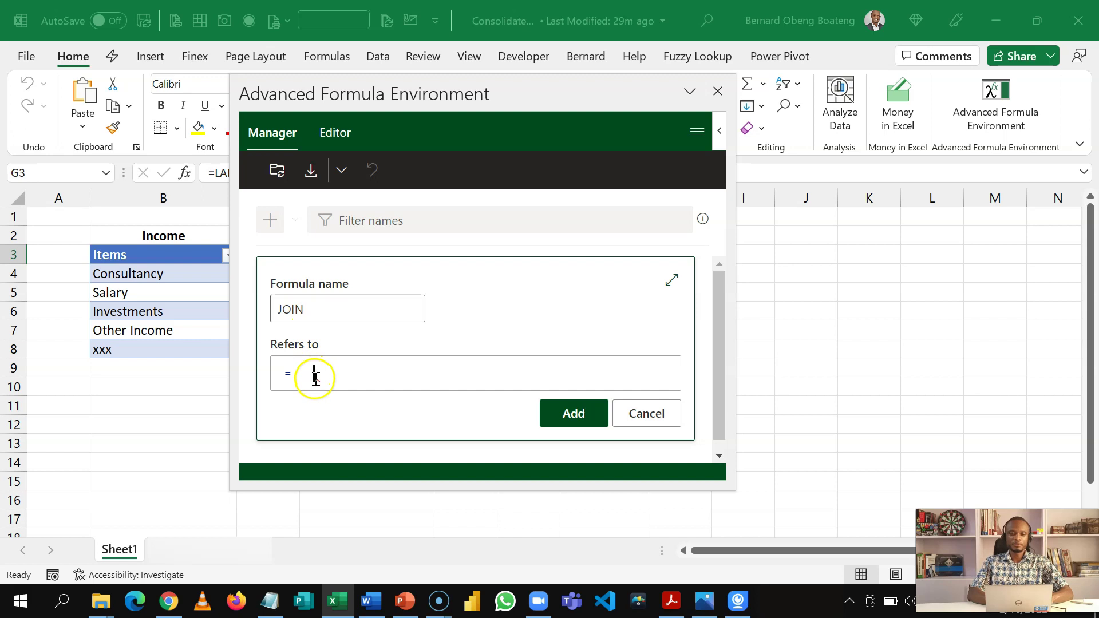
key("ctrl+v")
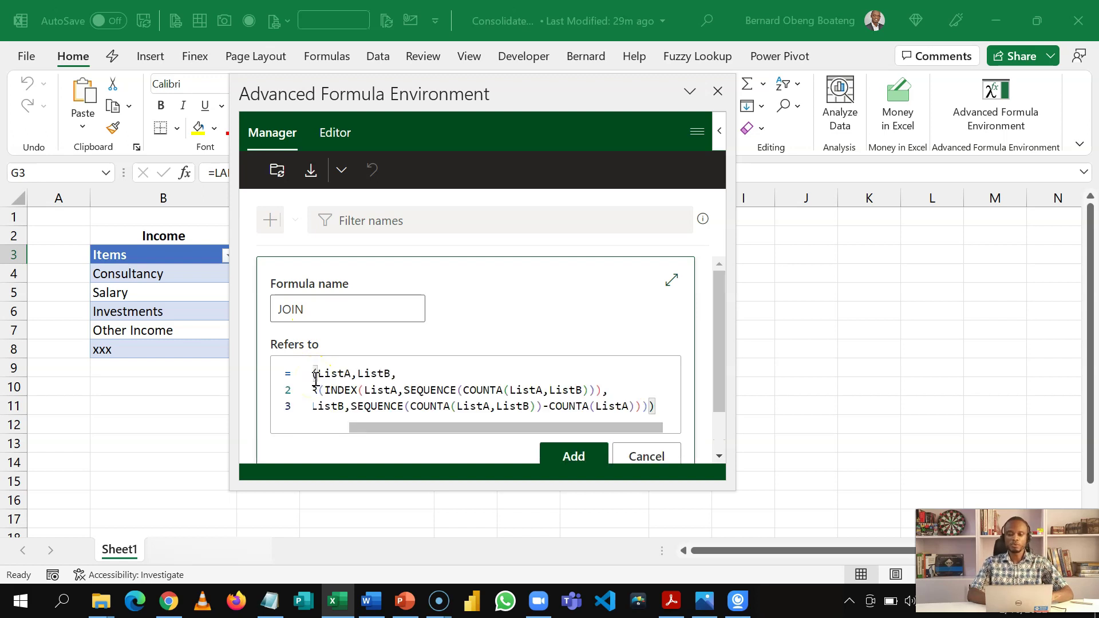
left_click(571, 455)
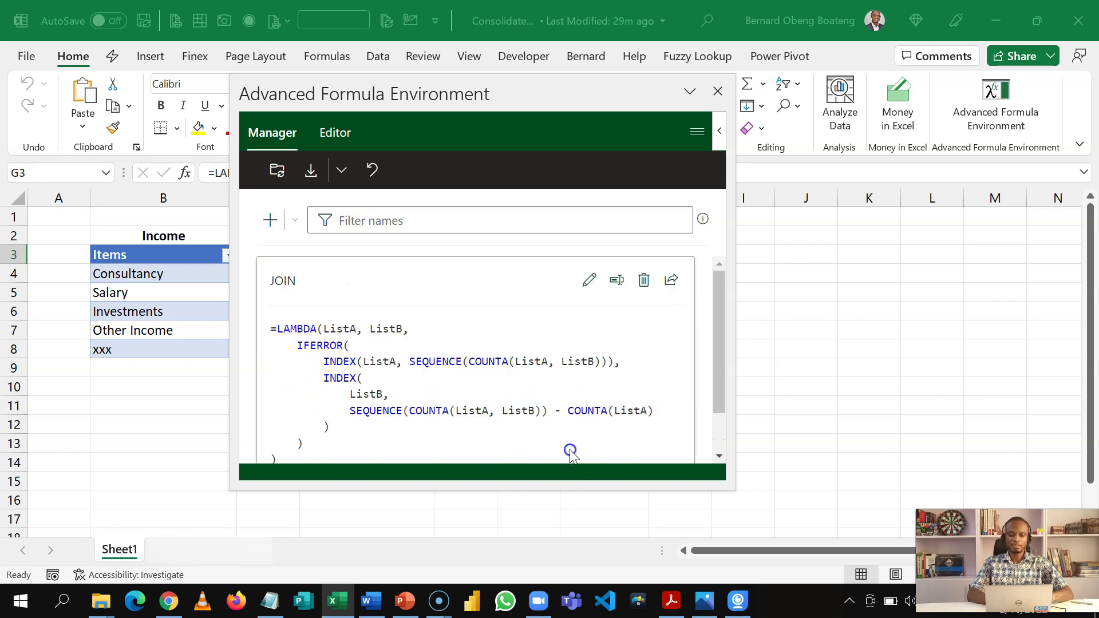
Save the JOIN name to the workbook and close the Advanced Formula Environment
left_click(397, 287)
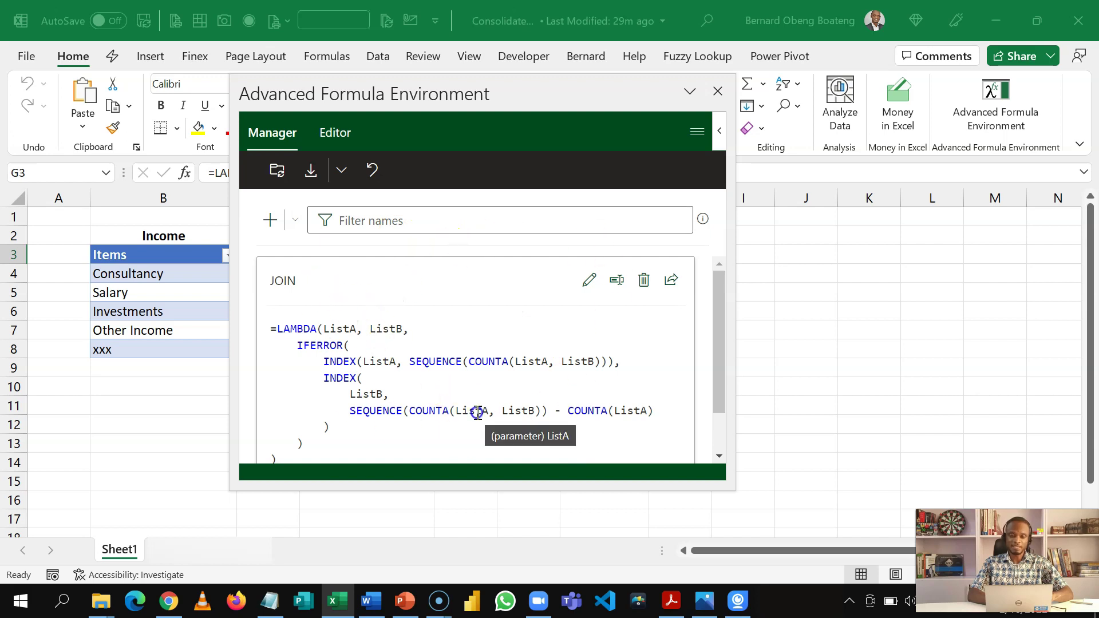
left_click(274, 170)
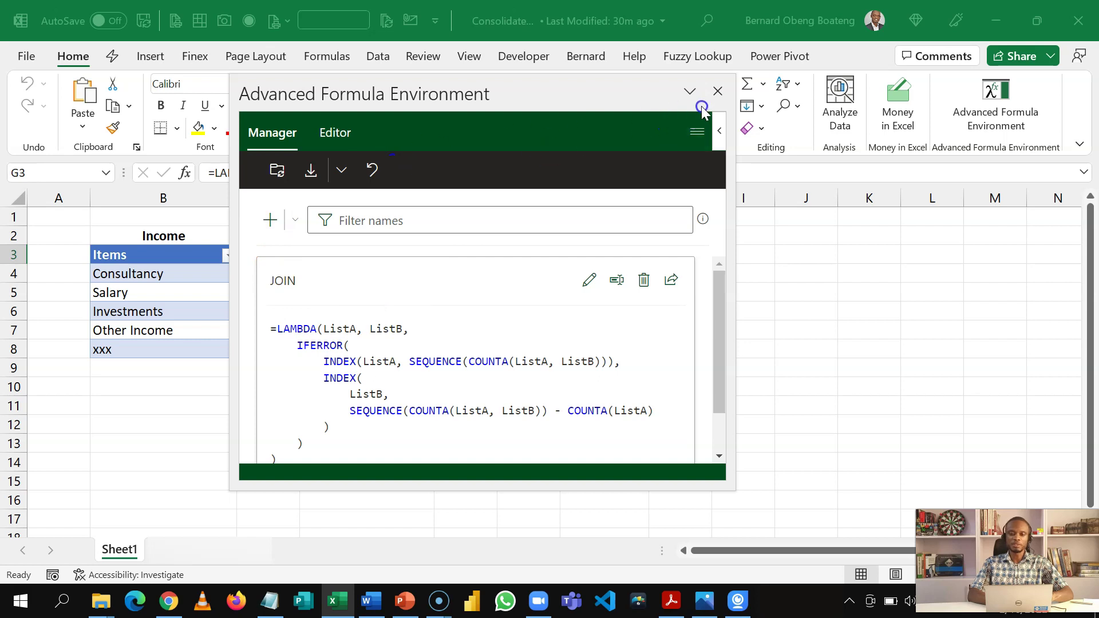
left_click(718, 91)
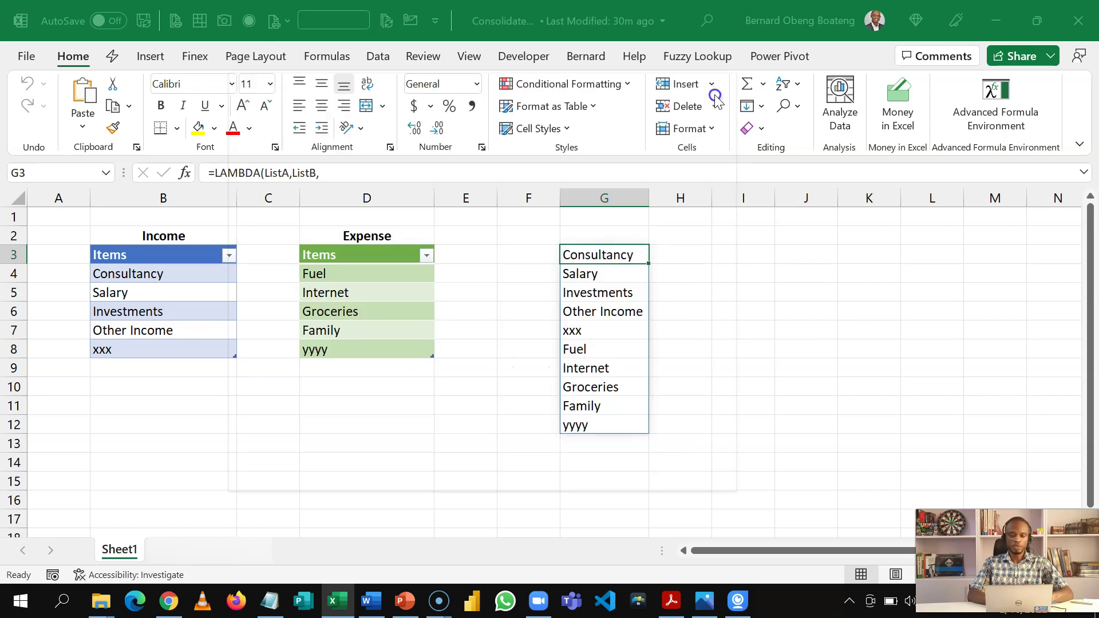
Enter =JOIN(Income[Items],Expense[Items]) in cell I3
left_click(728, 261)
type("=JOIN")
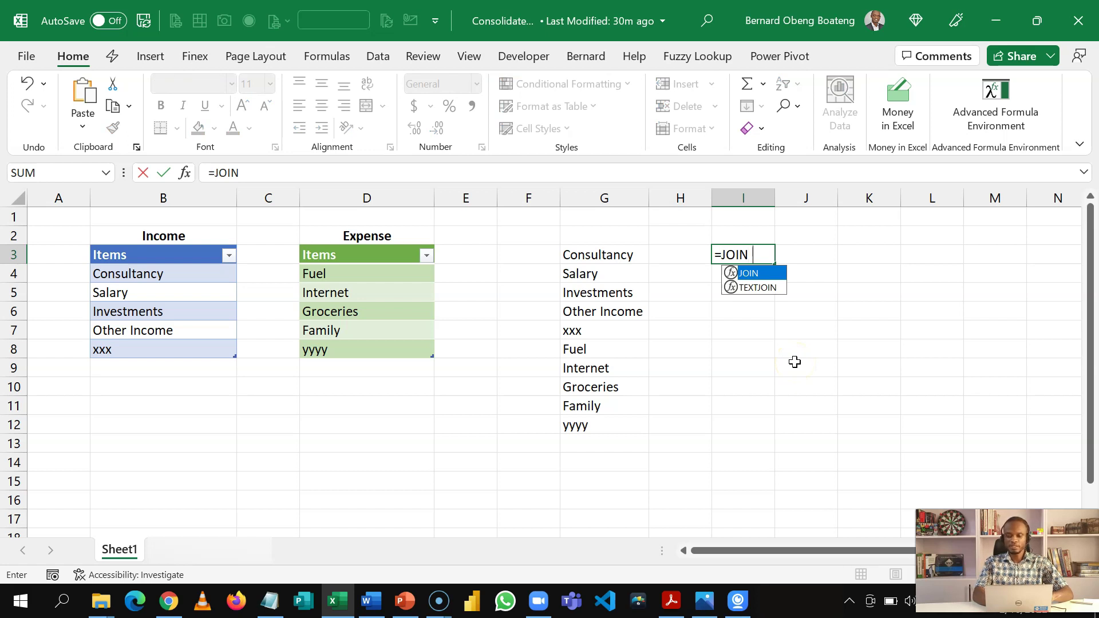
type("(")
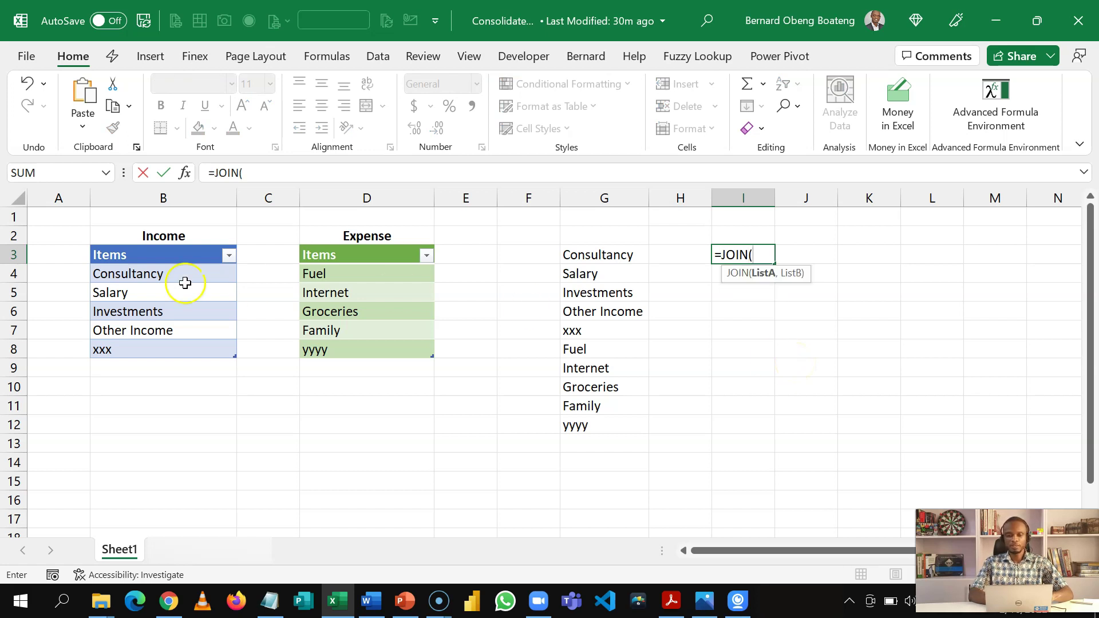
left_click(177, 245)
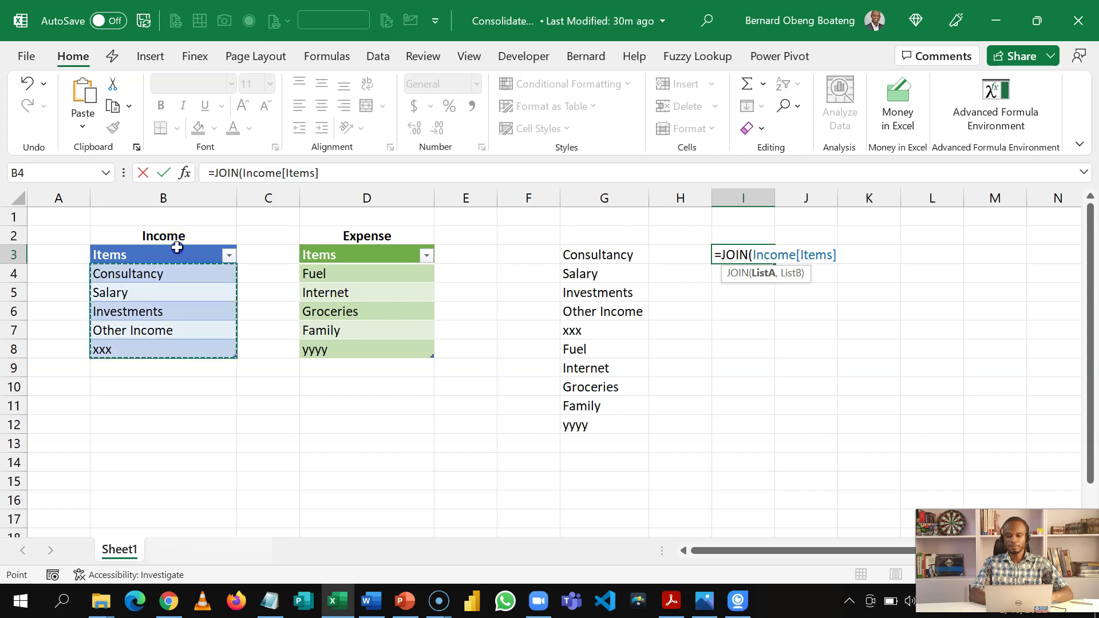
type(",")
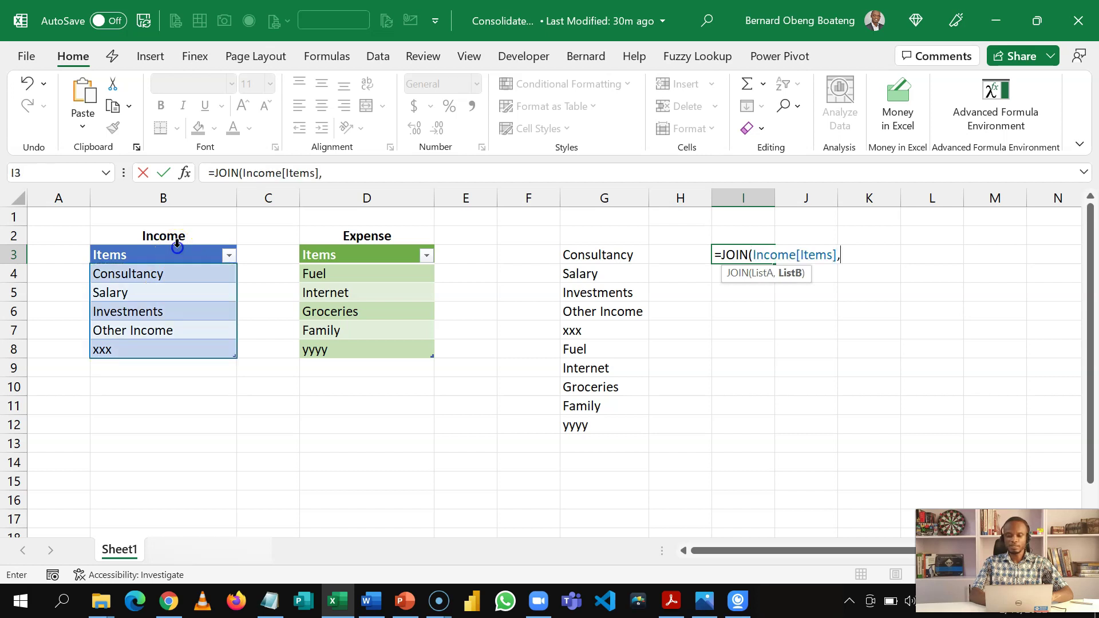
left_click(356, 245)
type(")")
key("Return")
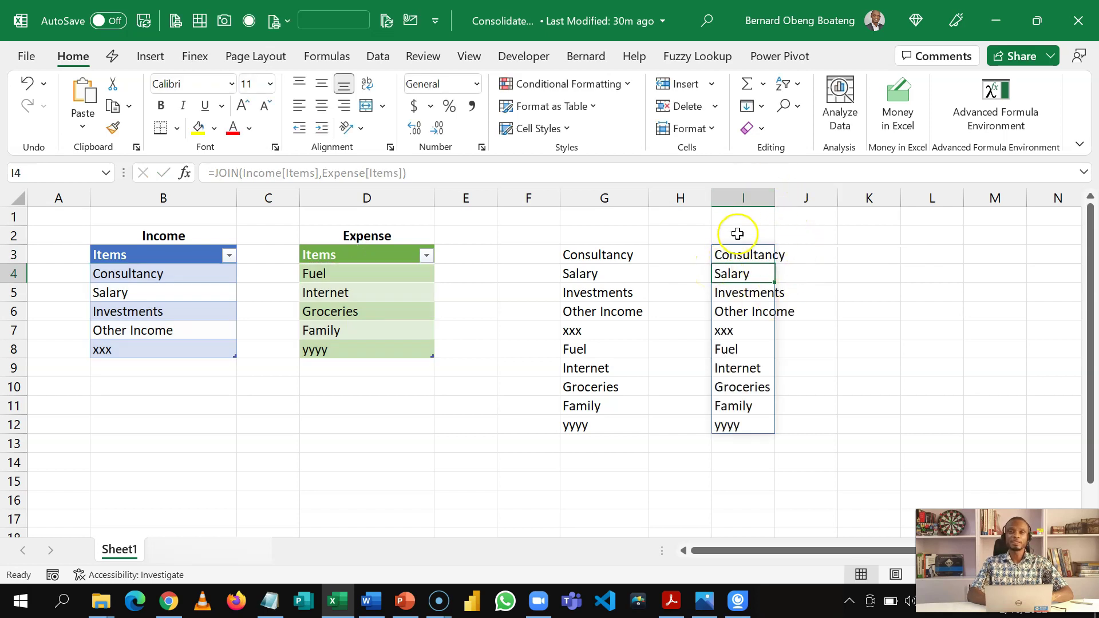
left_click(248, 449)
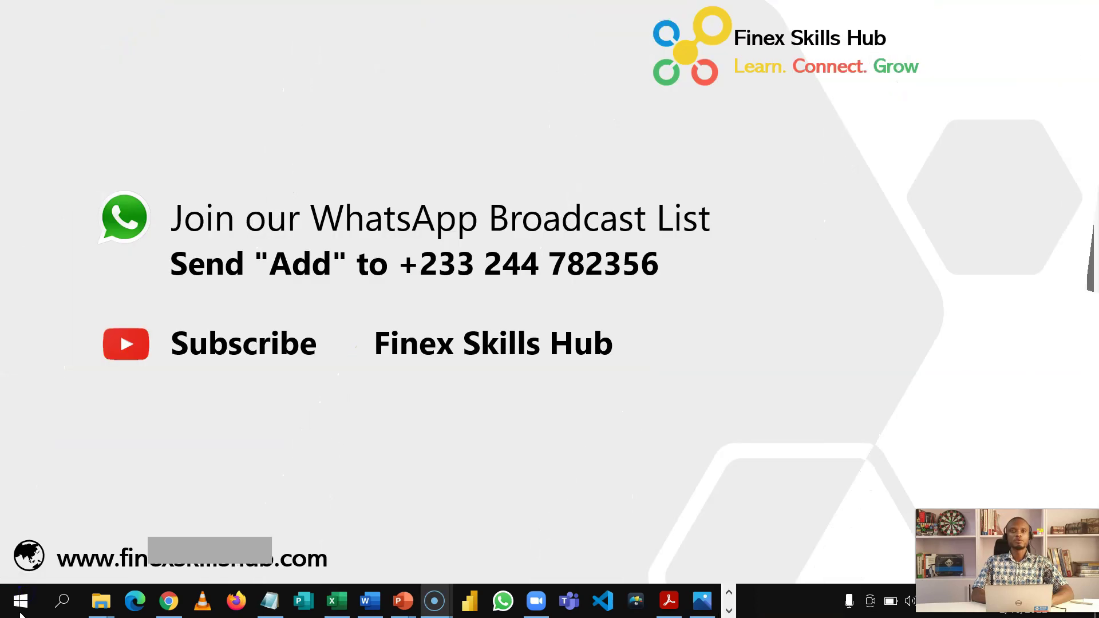
left_click(244, 283)
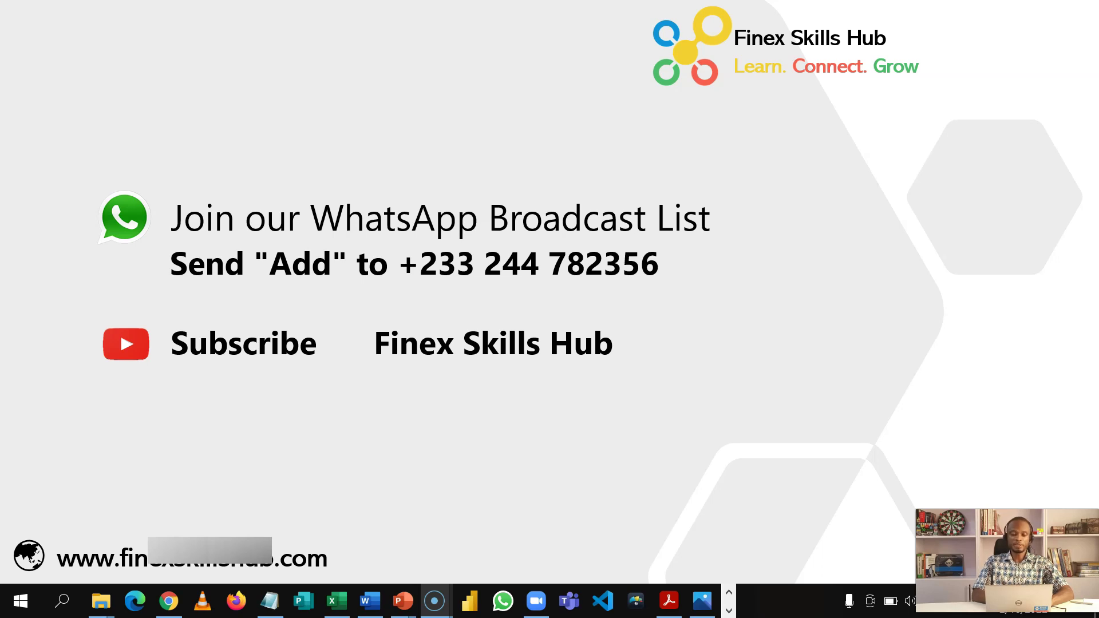
left_click(324, 342)
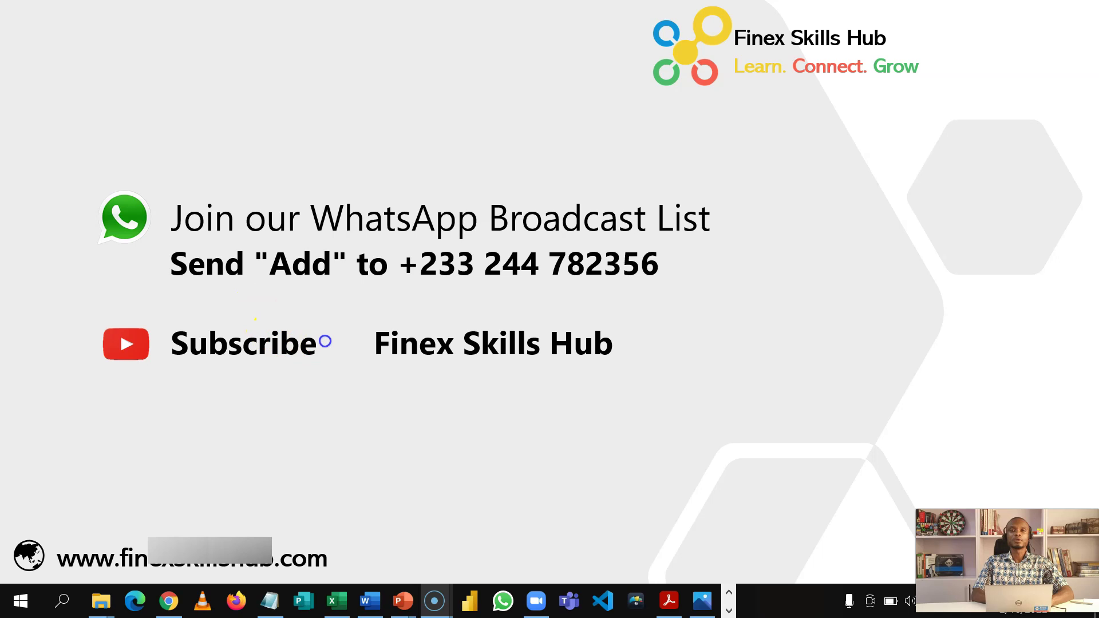